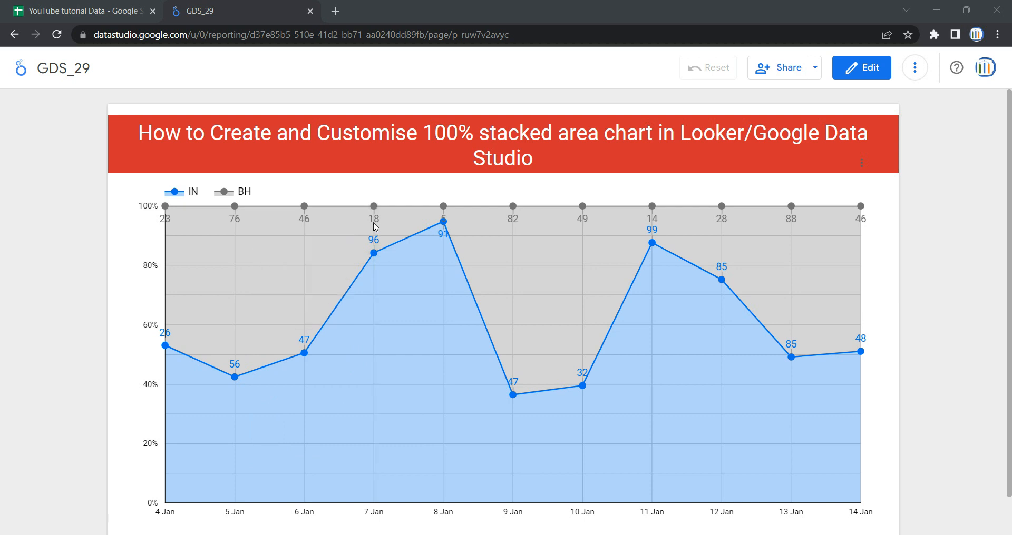
Step: Switch the report to edit mode and add a new blank page
mouse_move(376, 256)
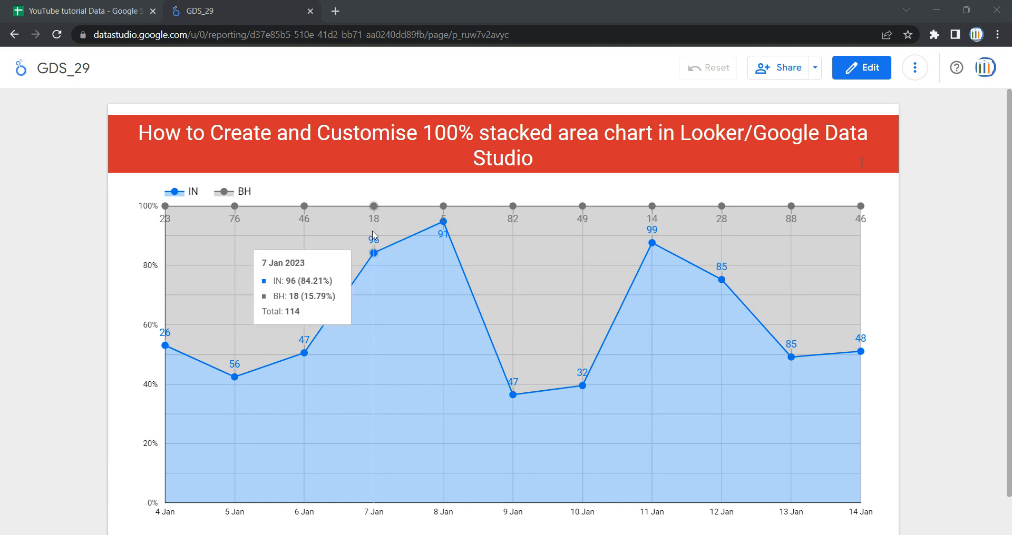
mouse_move(376, 232)
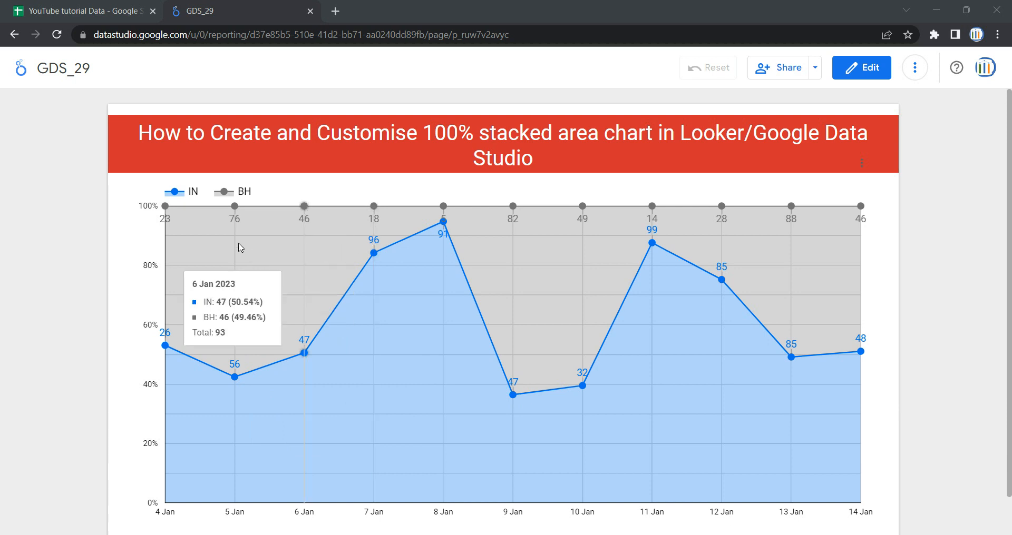
mouse_move(525, 250)
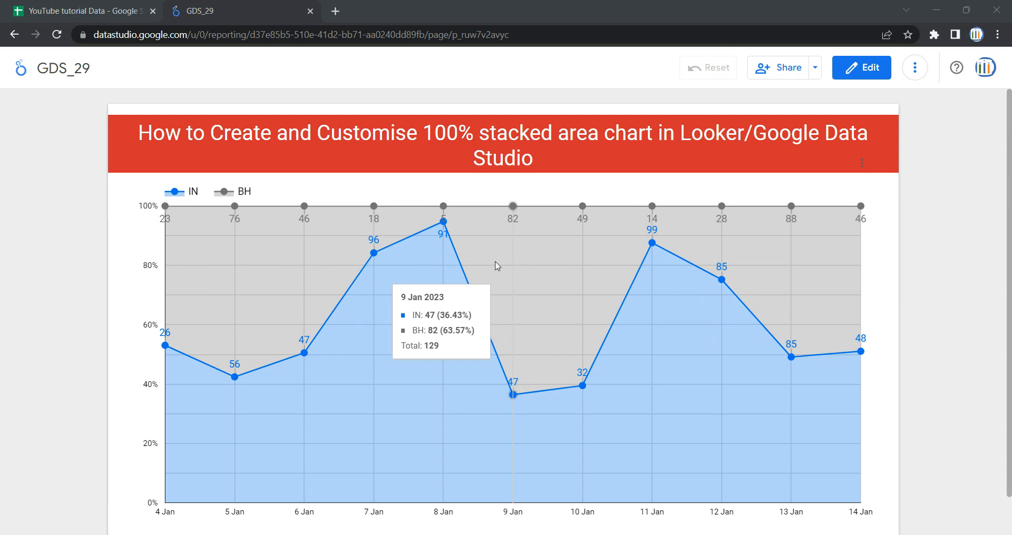
click(863, 71)
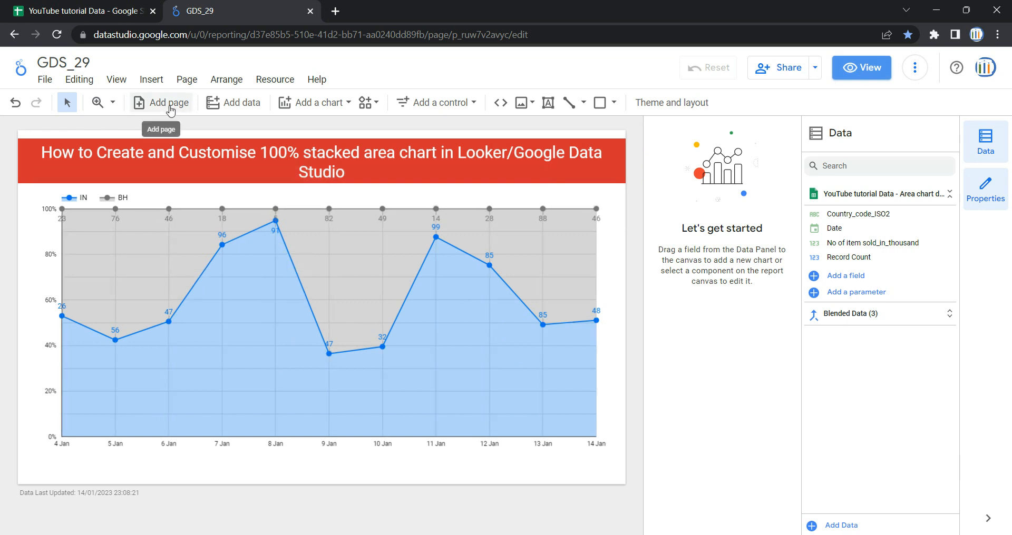
click(186, 80)
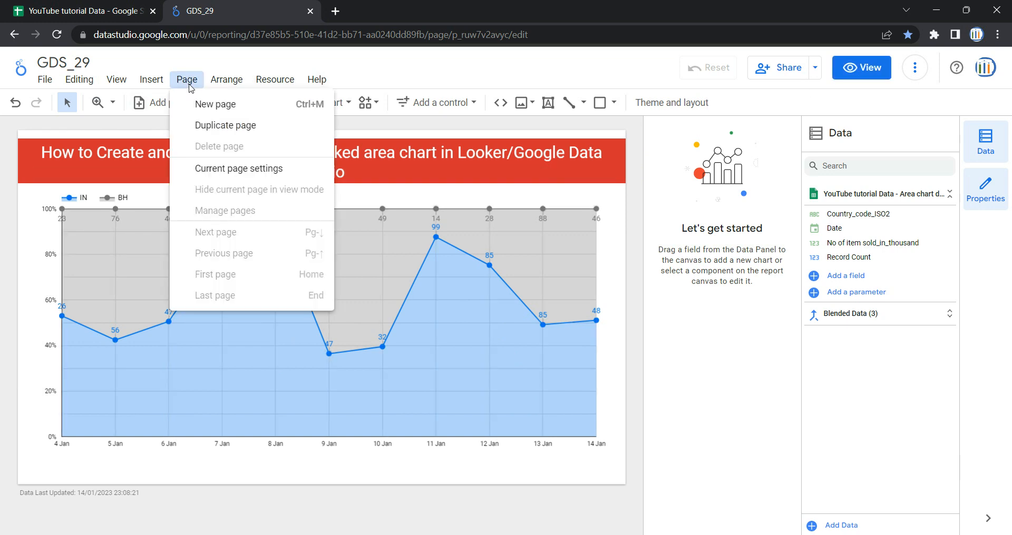
click(210, 105)
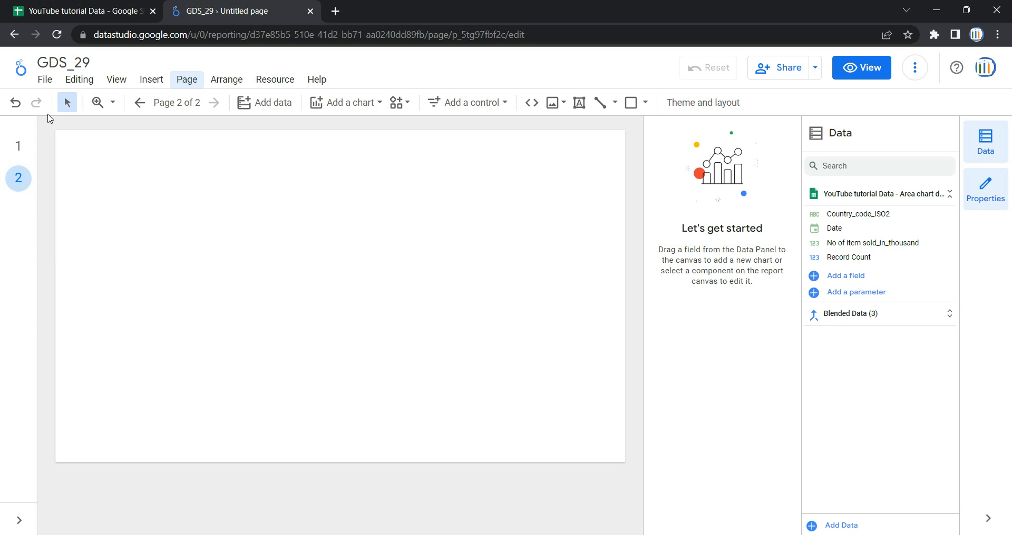
Step: Copy the red title banner from page 1 and paste it onto page 2
click(18, 155)
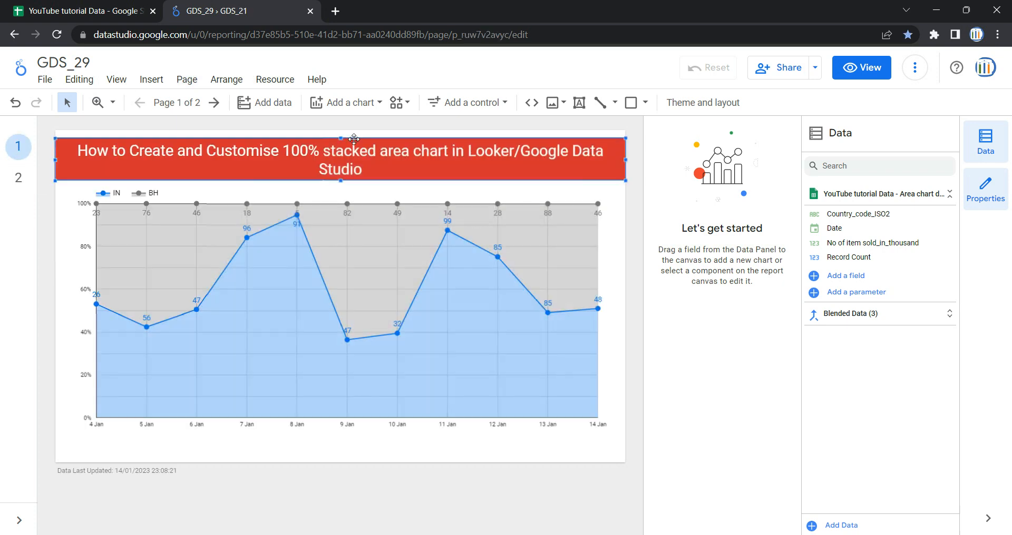
click(349, 138)
key(ctrl+c)
click(19, 178)
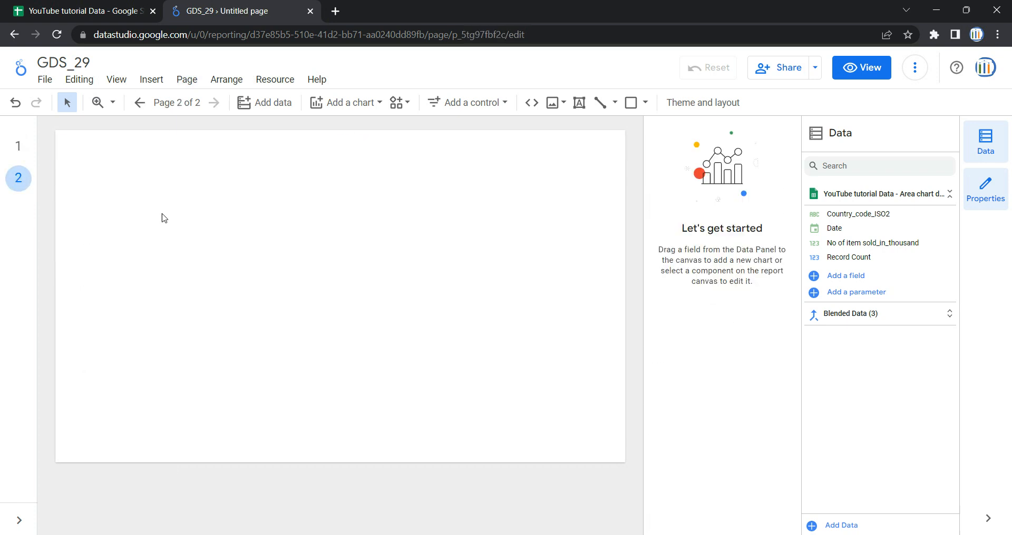
key(ctrl+v)
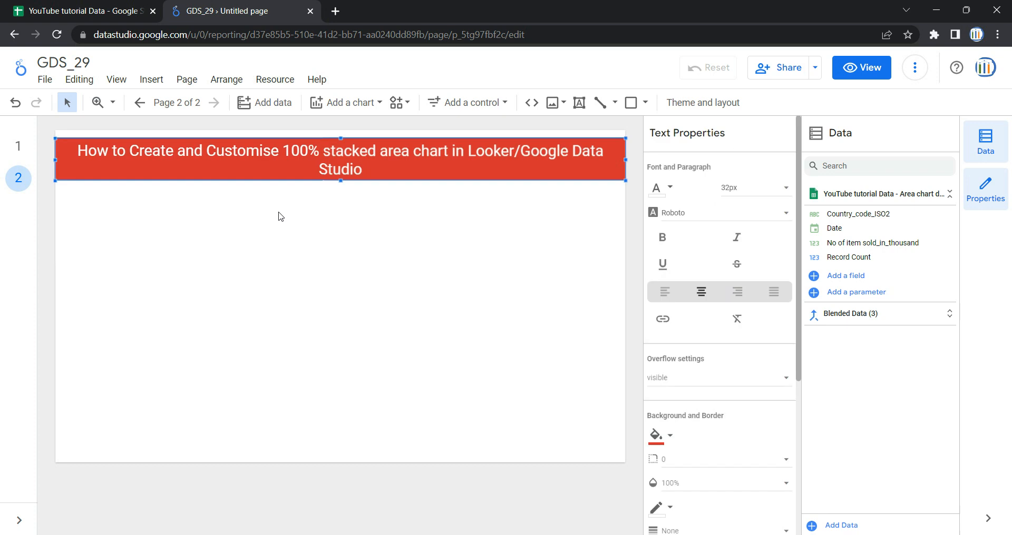
click(316, 216)
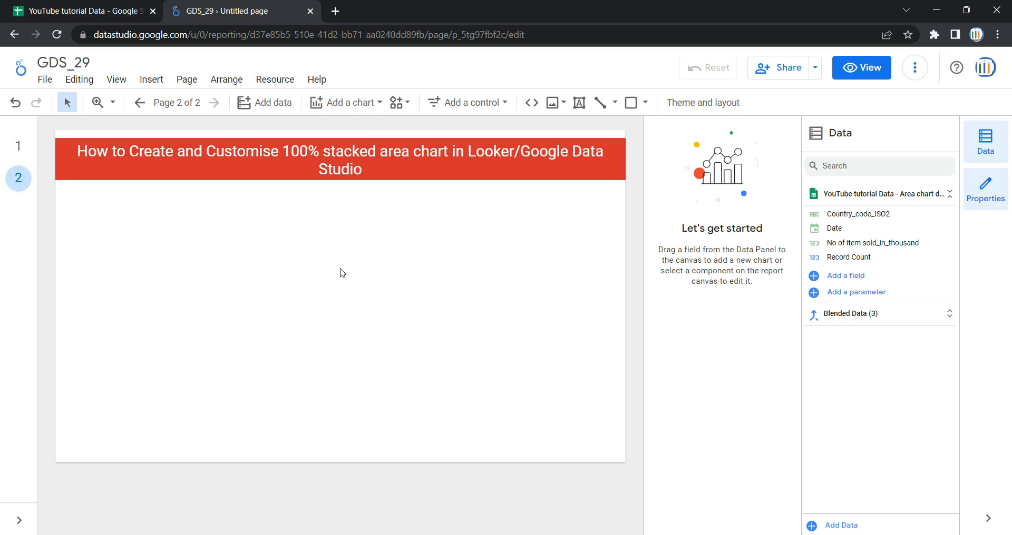
Step: View the connectors offered for adding a data source through the report's added data sources, and close the list
click(280, 82)
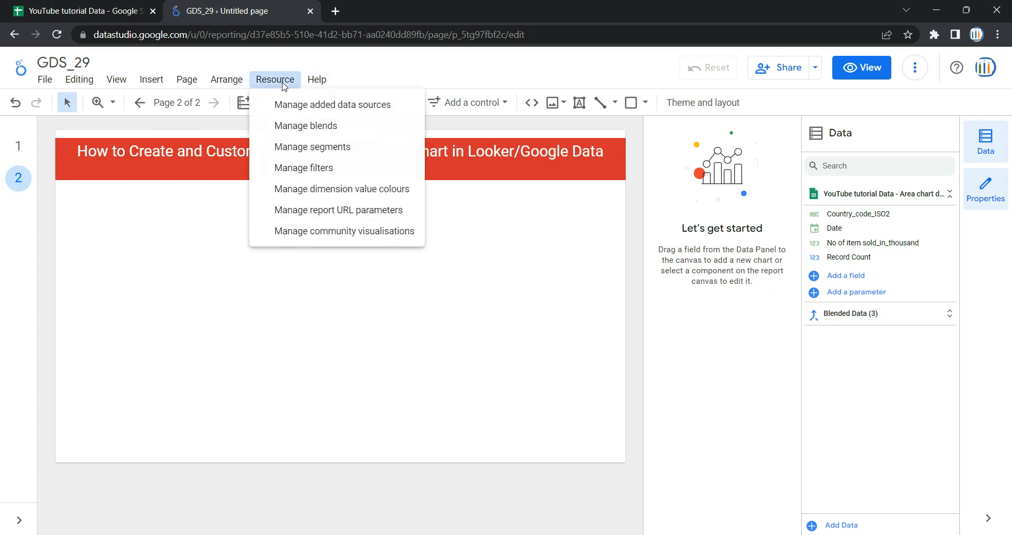
click(316, 108)
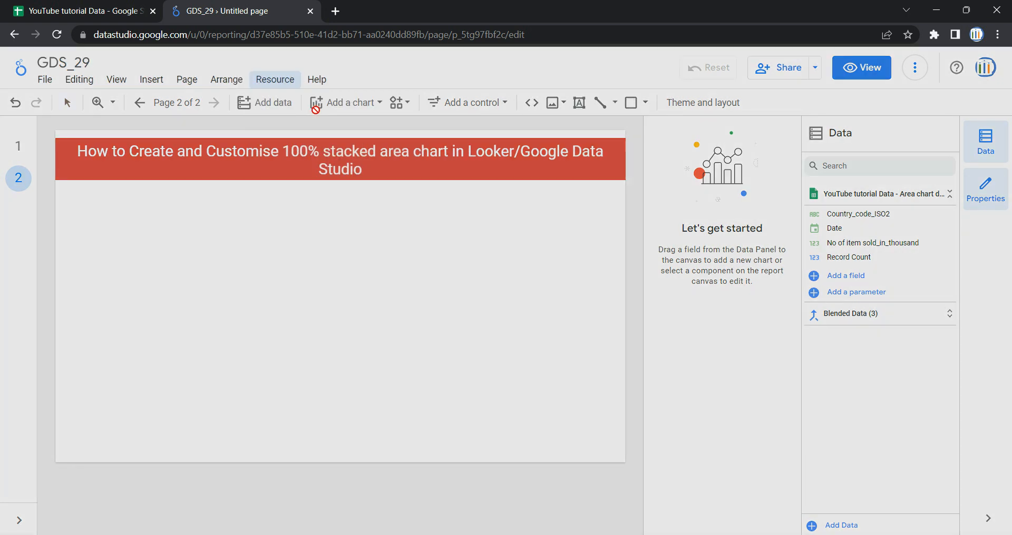
click(38, 194)
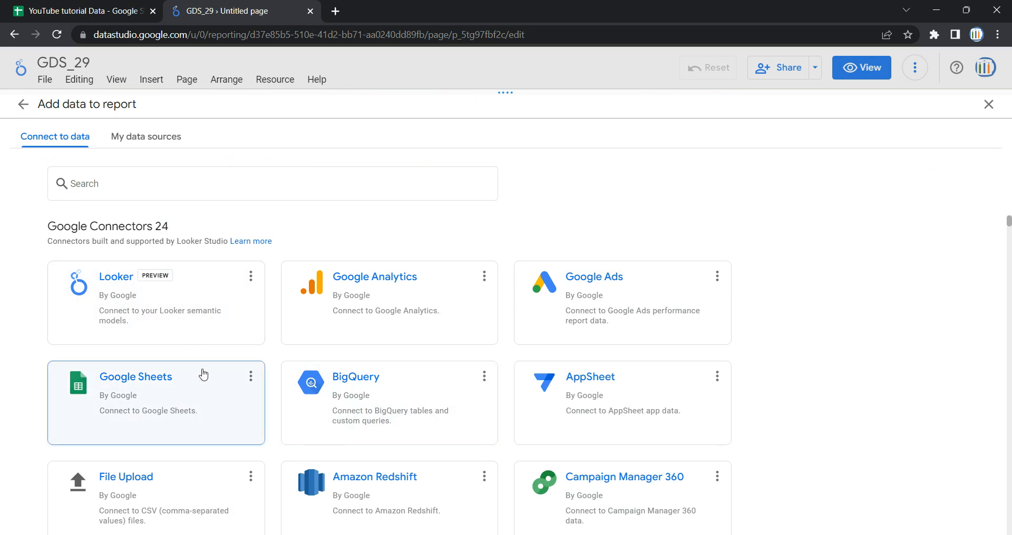
click(988, 105)
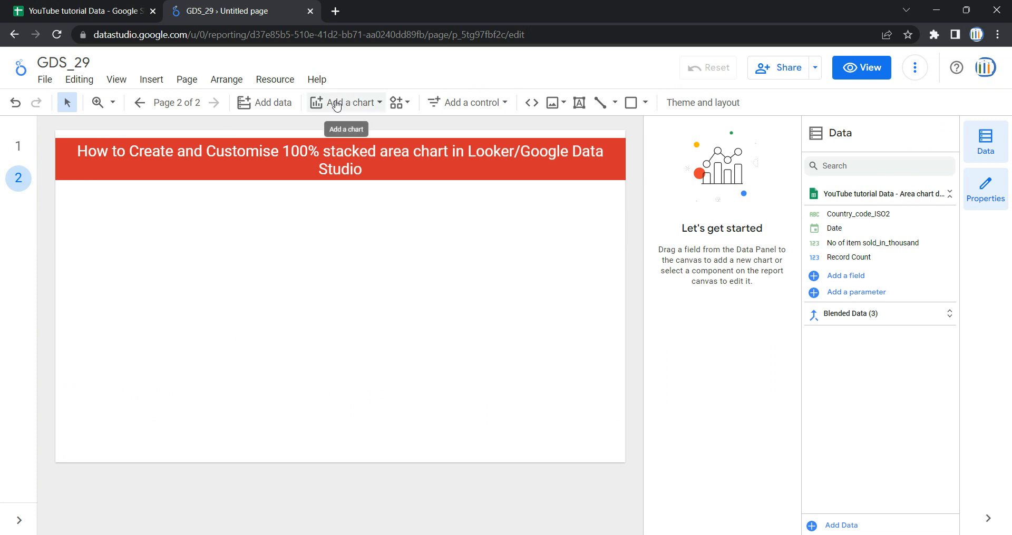
Step: Insert a 100% stacked area chart below the title banner, spanning most of the page width
click(379, 105)
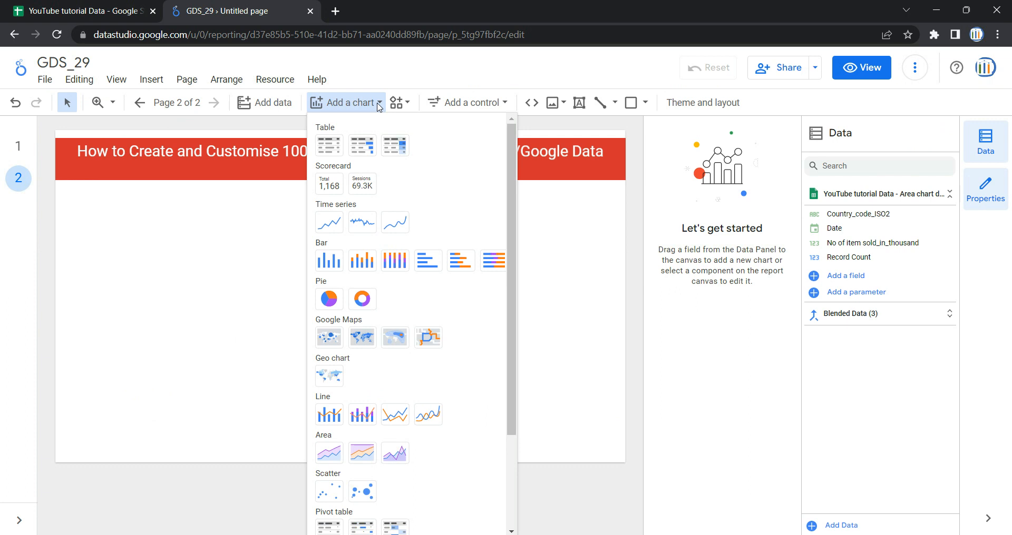
scroll(353, 458, down, 1)
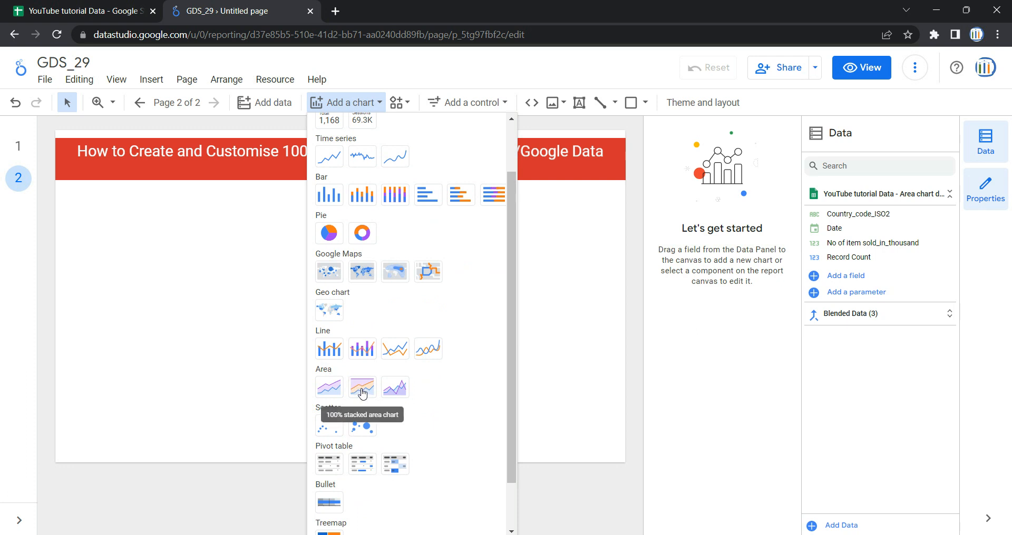
click(362, 389)
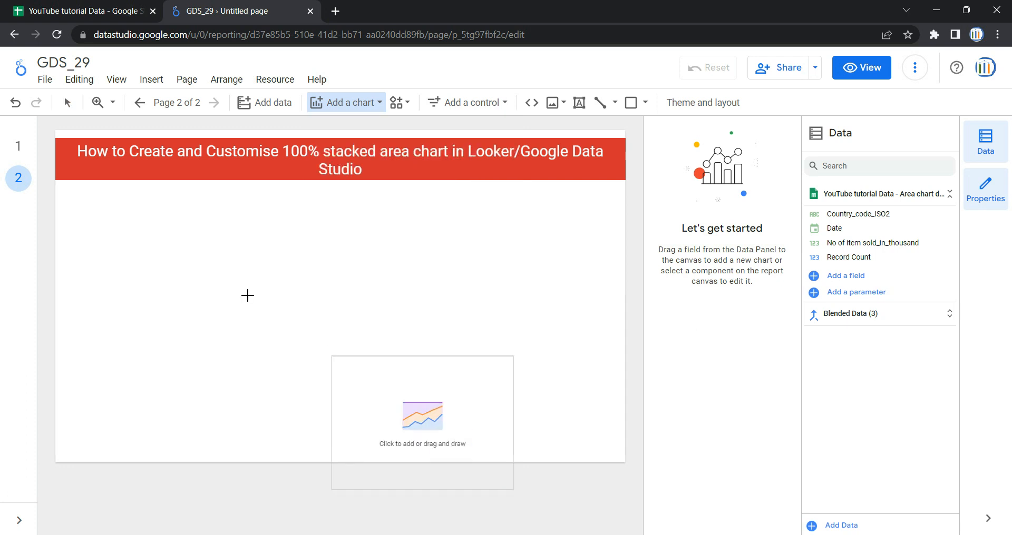
drag(84, 195, 548, 404)
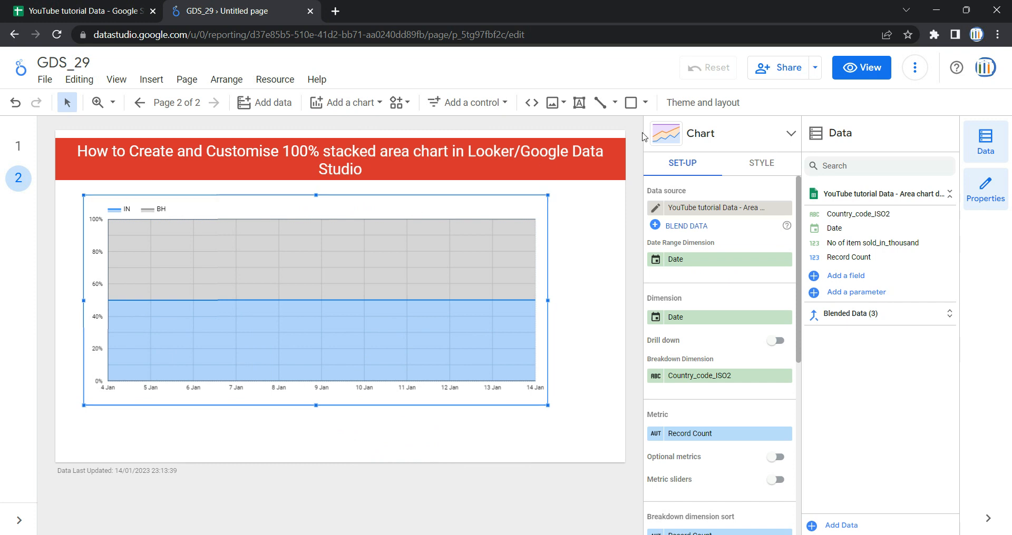
Step: Review the new area chart's set-up and style options
scroll(738, 390, down, 2)
scroll(729, 368, up, 2)
scroll(729, 368, down, 2)
scroll(728, 368, up, 2)
scroll(696, 363, down, 3)
scroll(696, 363, down, 2)
scroll(696, 364, up, 6)
click(769, 165)
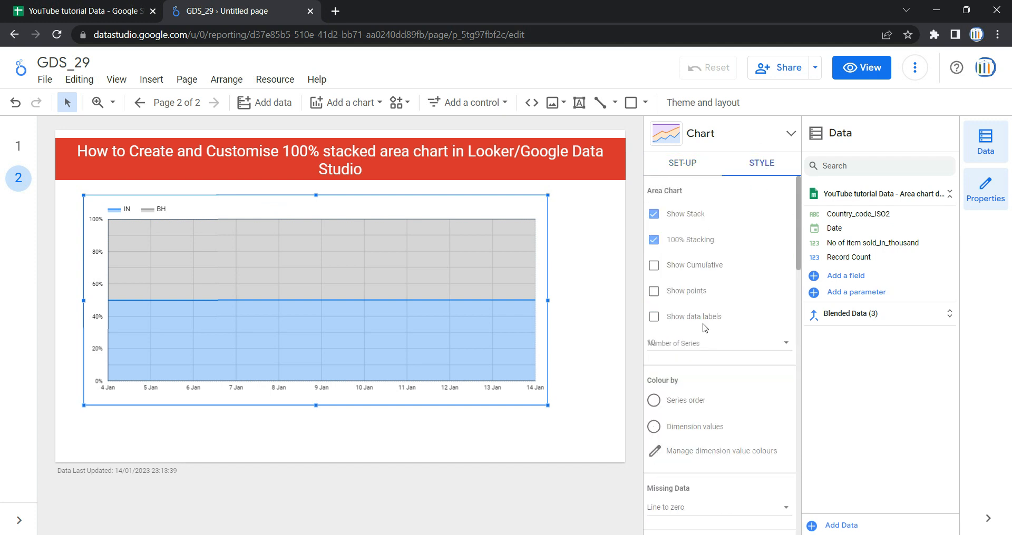
click(685, 168)
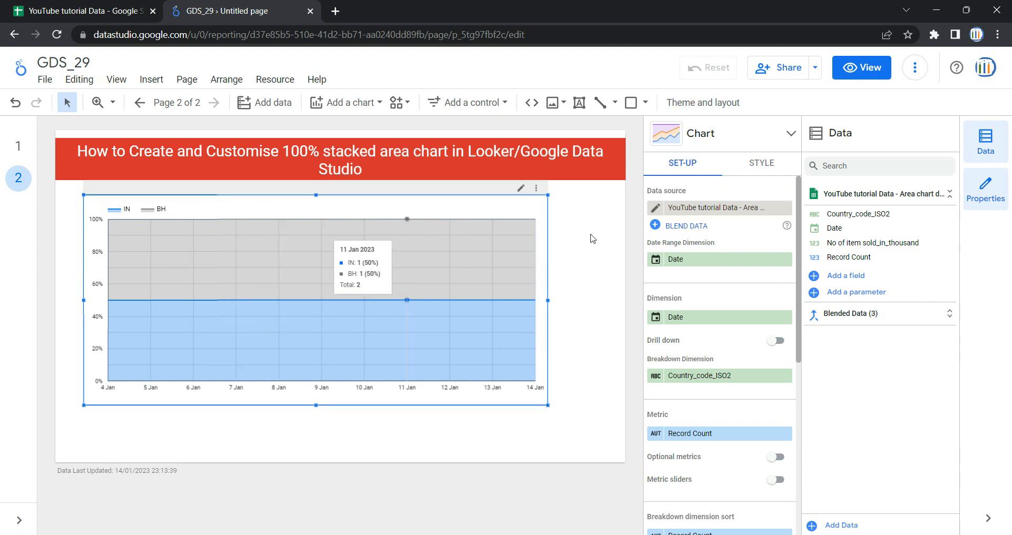
Step: Enlarge the area chart to fill most of the page below the title banner
drag(575, 433, 603, 445)
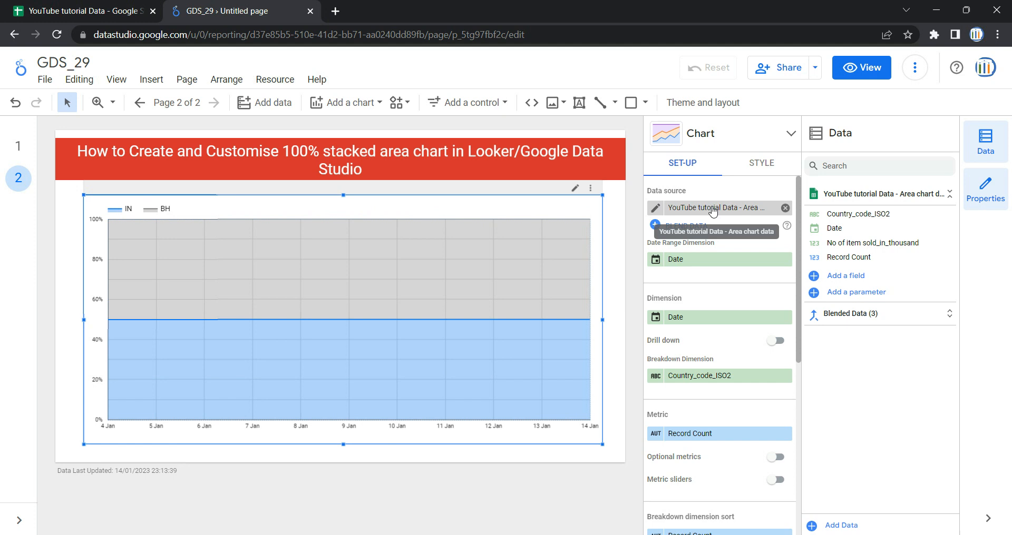
Step: Switch to the YouTube tutorial Data spreadsheet, examine the country code, items sold and date columns, and return to the report
click(71, 11)
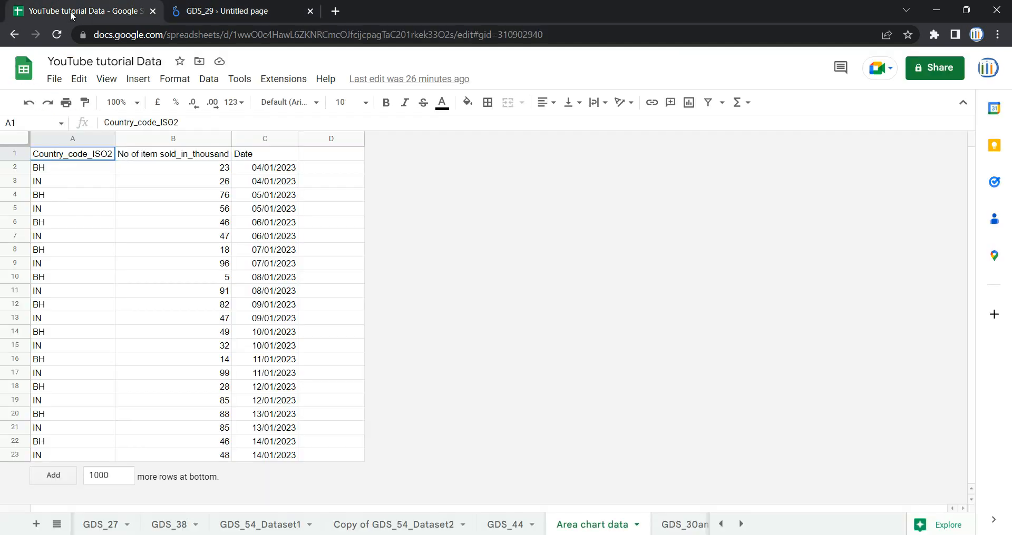
click(179, 252)
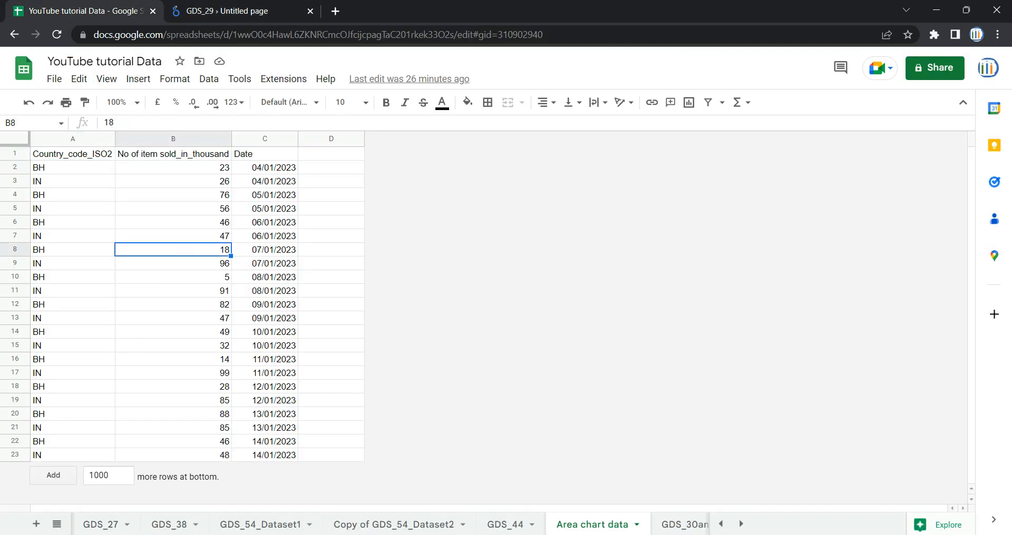
click(42, 150)
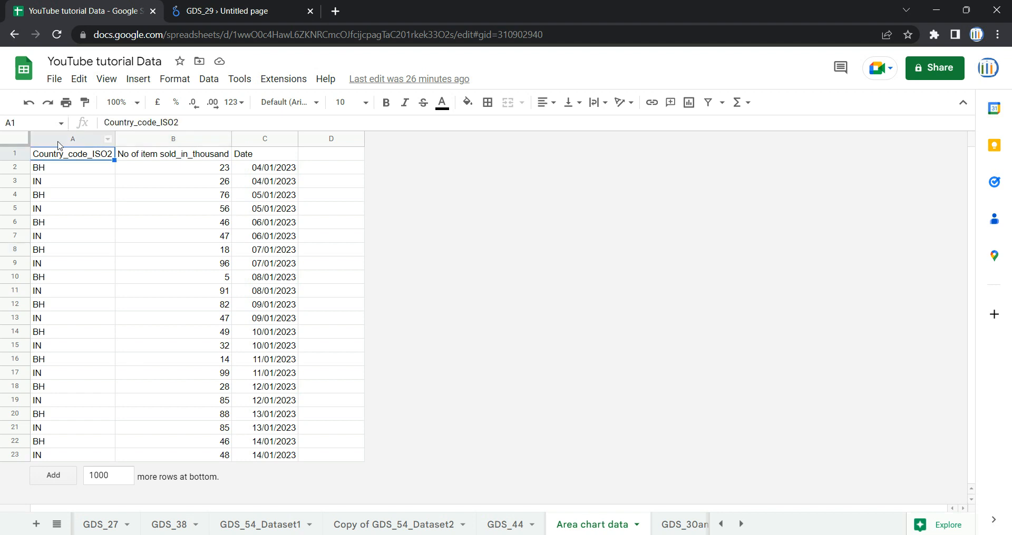
click(57, 140)
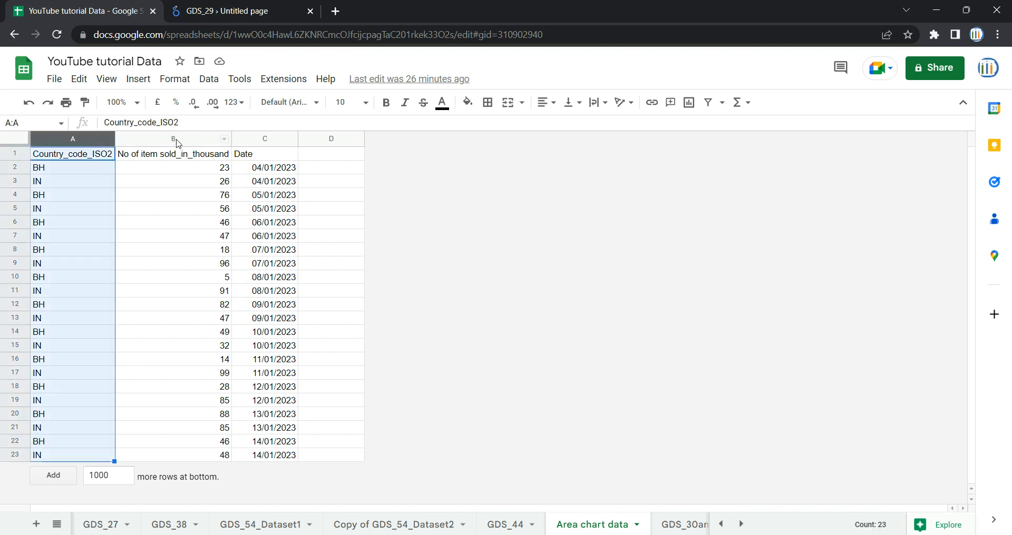
click(175, 138)
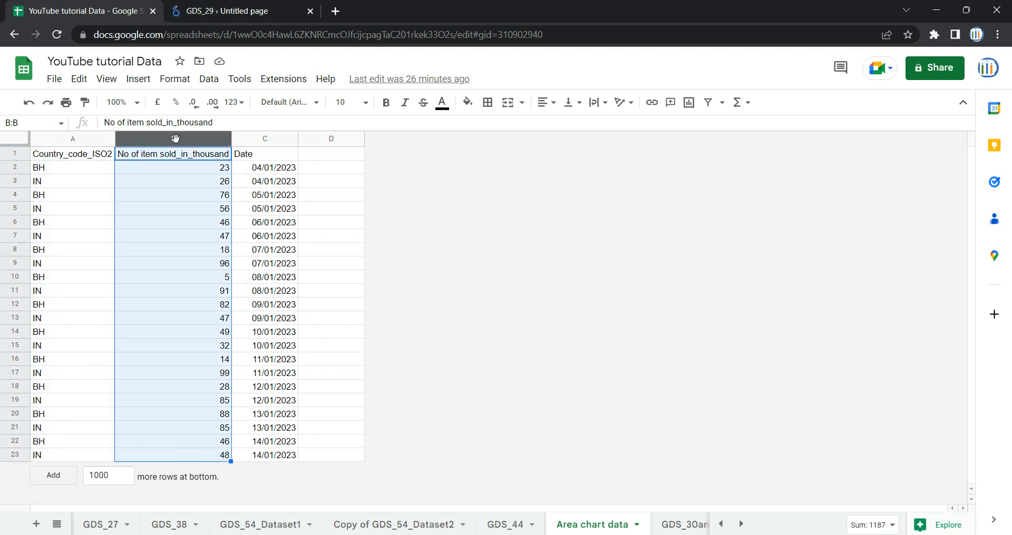
click(266, 139)
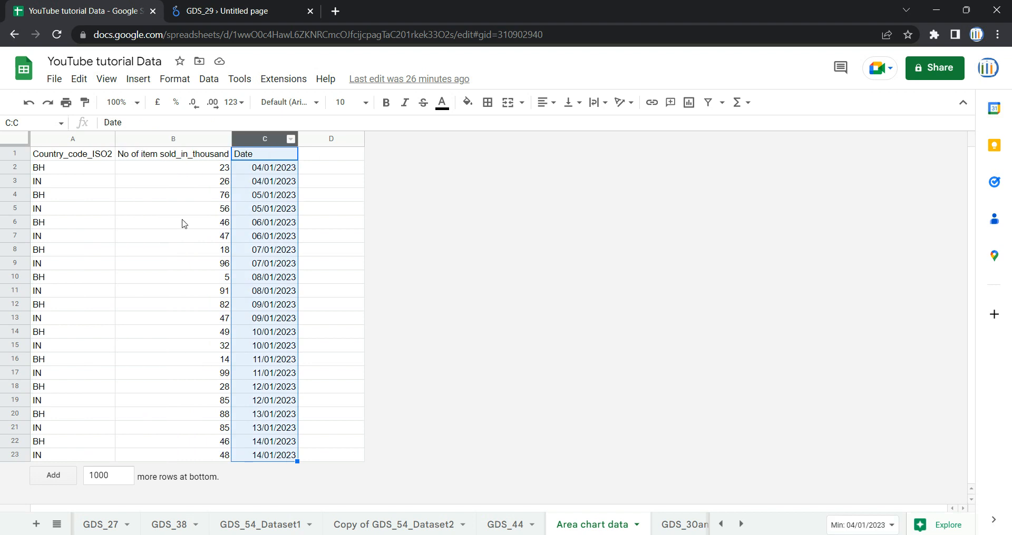
click(69, 168)
click(70, 183)
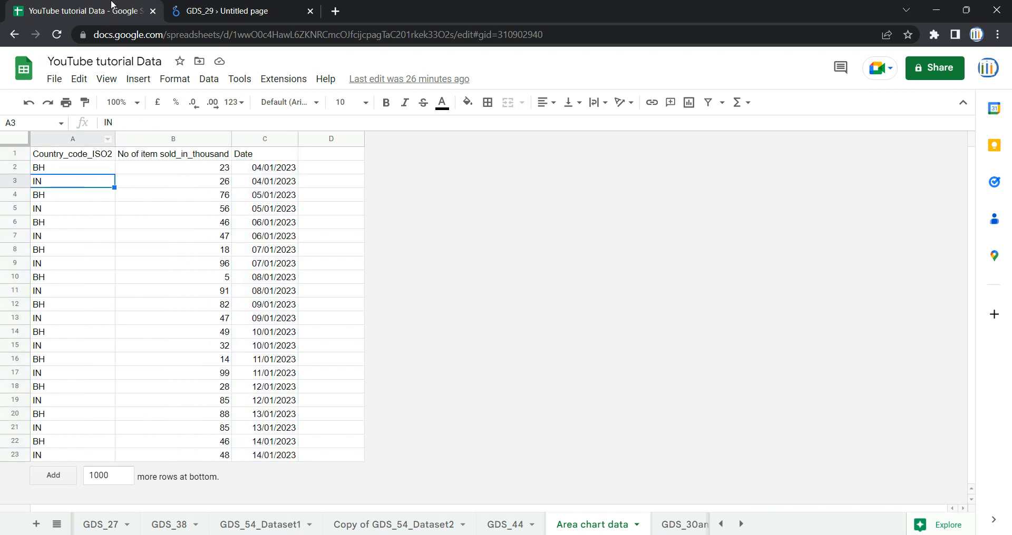
click(209, 7)
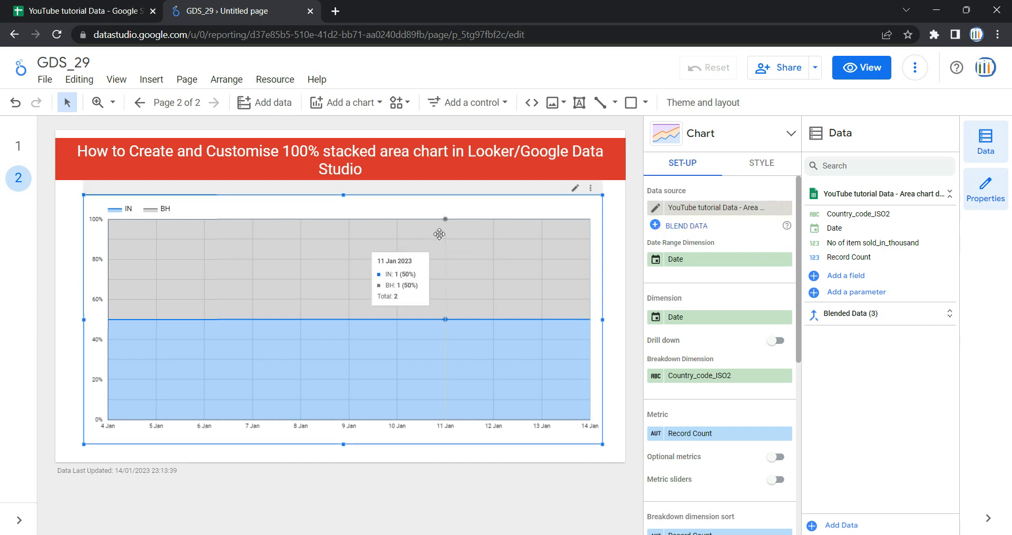
Step: Look through the data sources available for the area chart and the connectors for adding data, and close the connector list
click(718, 210)
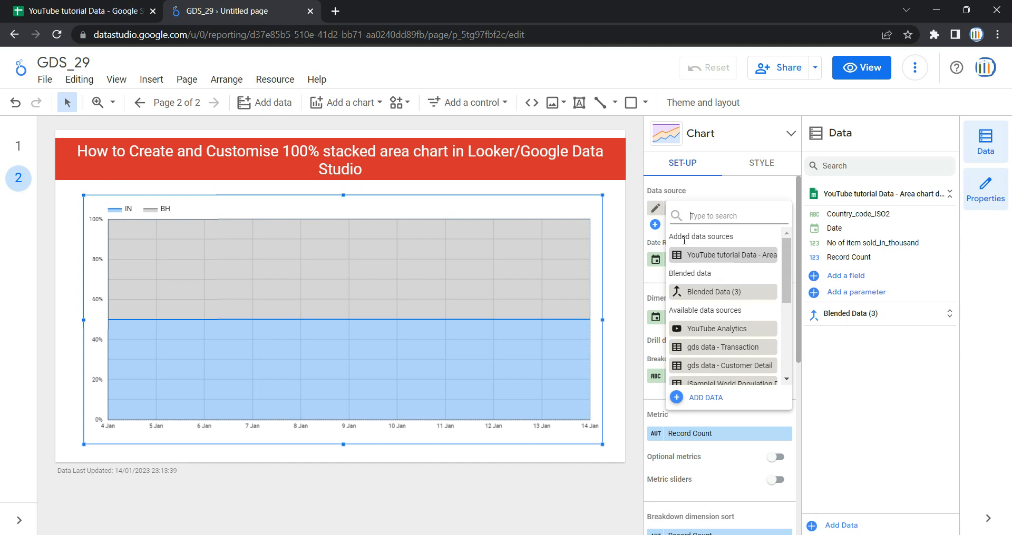
scroll(741, 314, down, 1)
scroll(741, 315, down, 2)
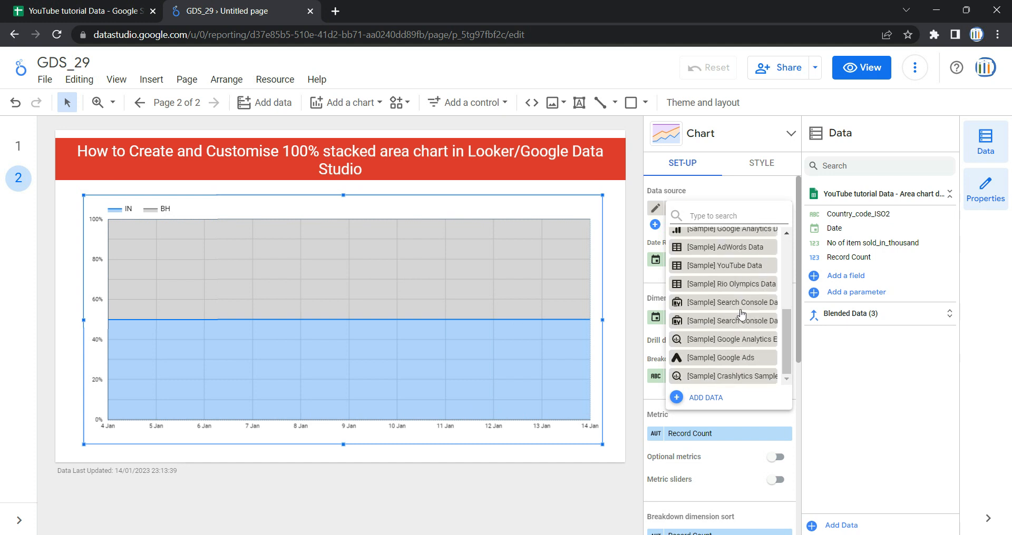
scroll(742, 314, up, 3)
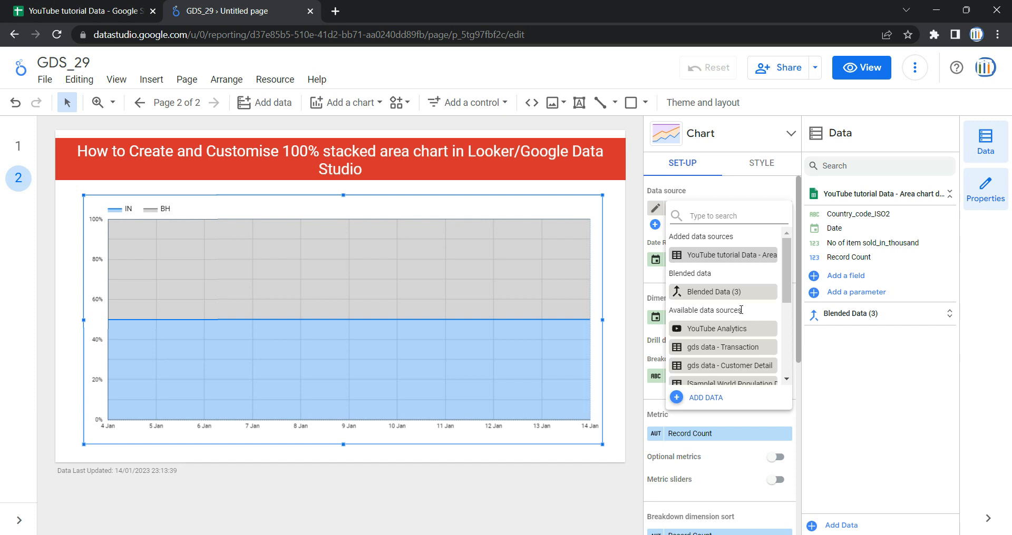
click(706, 399)
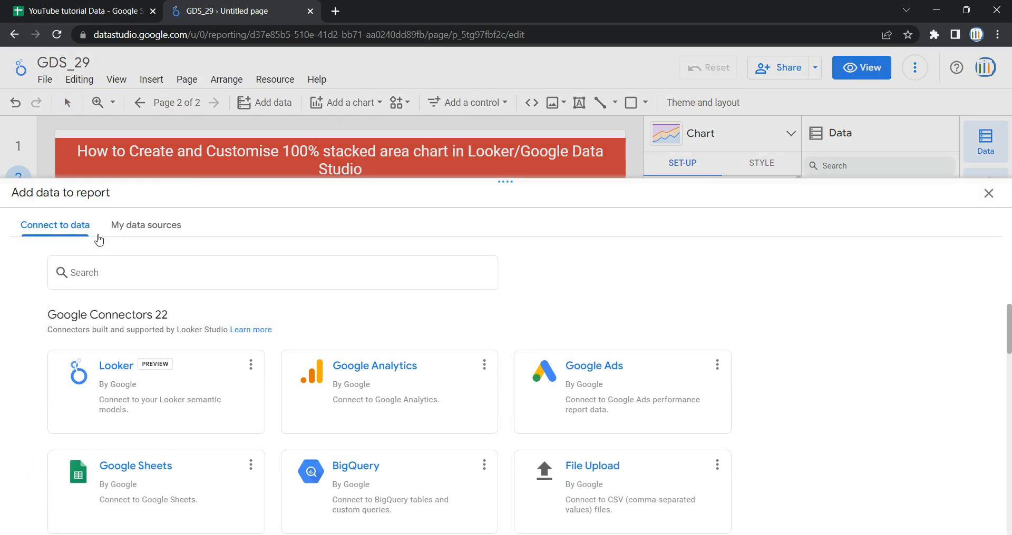
scroll(156, 418, down, 3)
scroll(160, 422, up, 1)
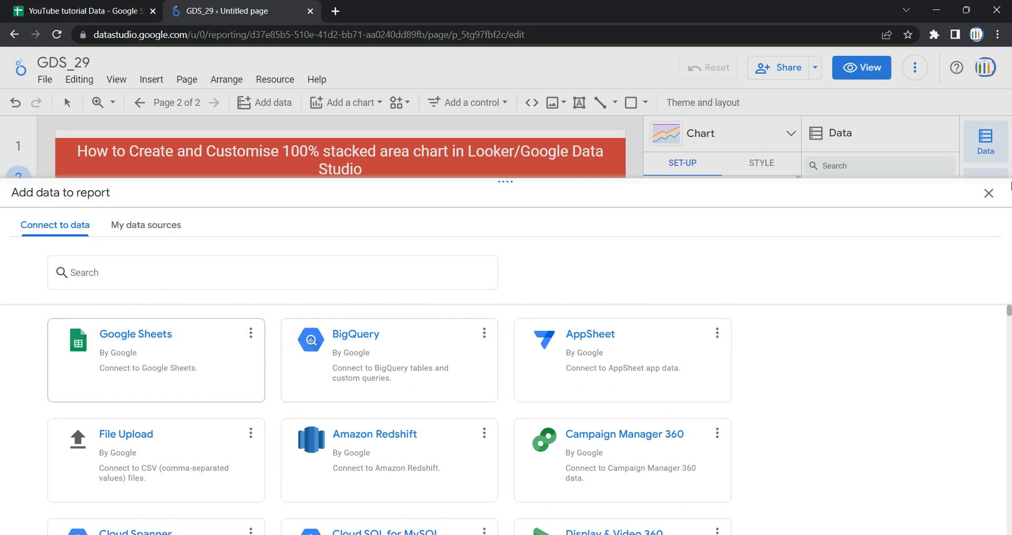
click(989, 193)
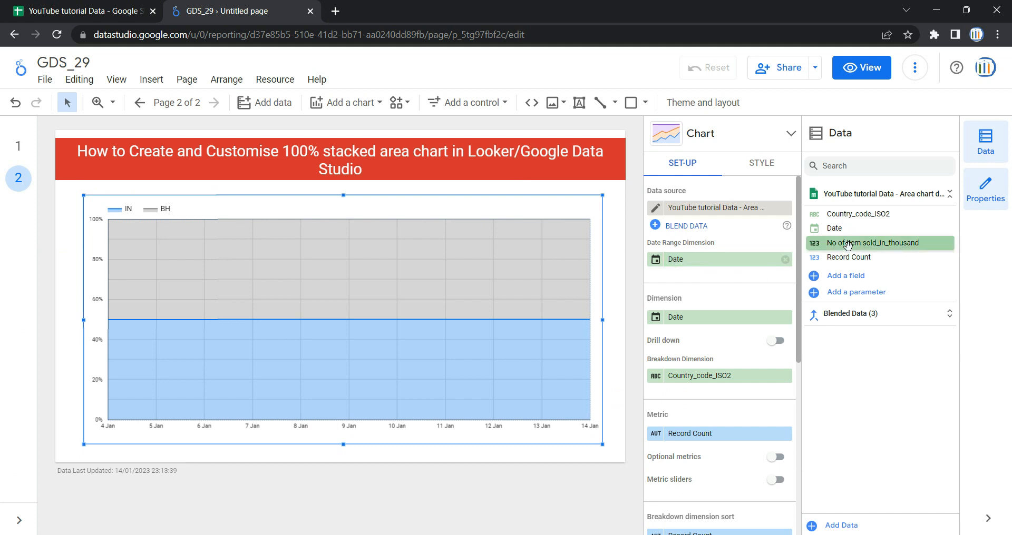
Step: Check the Date column in the YouTube tutorial Data spreadsheet against the fields available for the chart's date range dimension, and return to the report
click(77, 4)
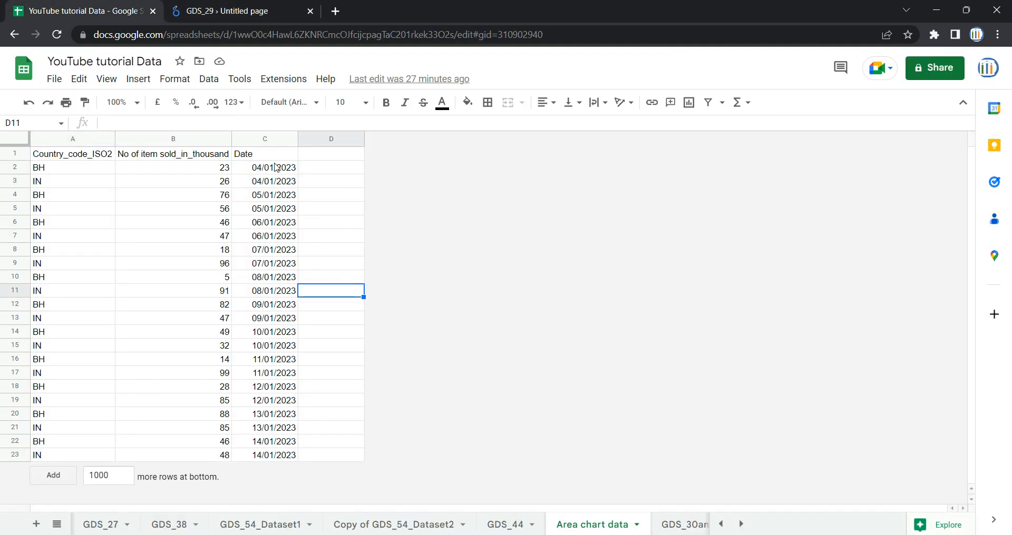
click(273, 138)
click(227, 10)
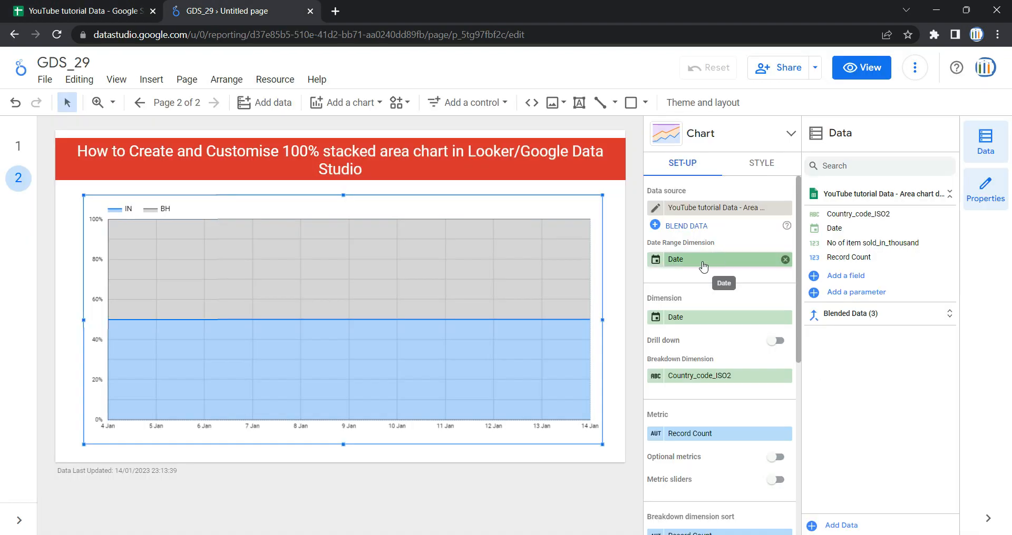
click(676, 262)
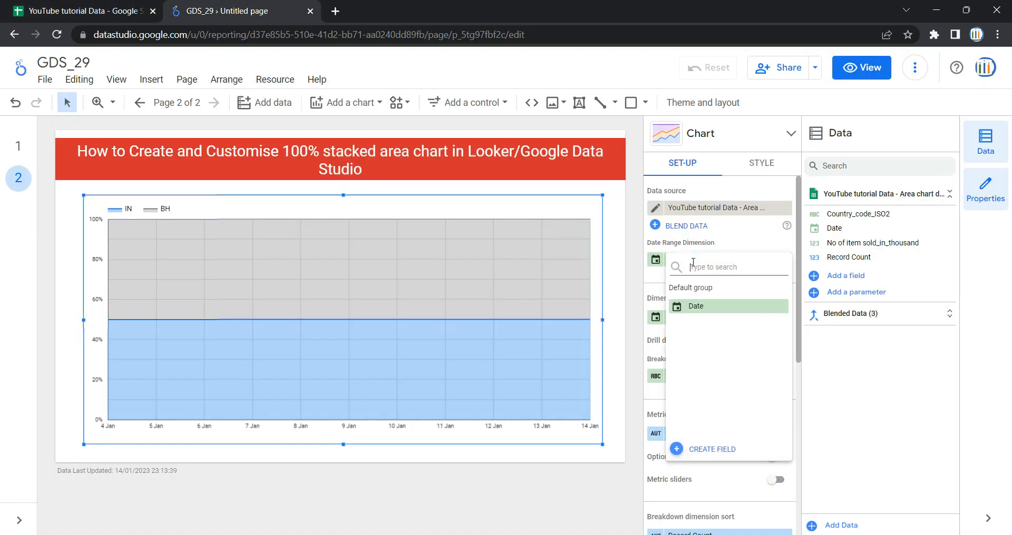
click(652, 269)
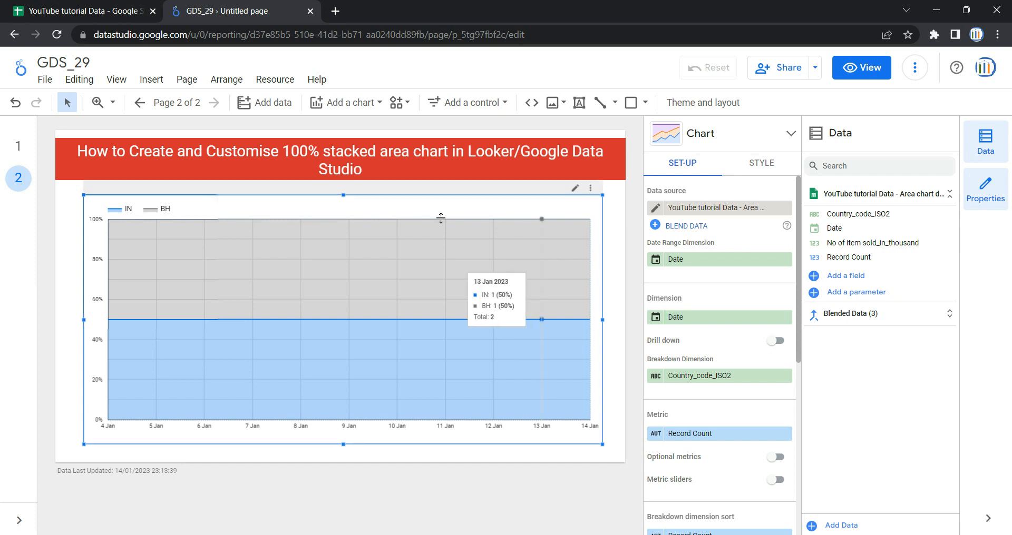
click(63, 9)
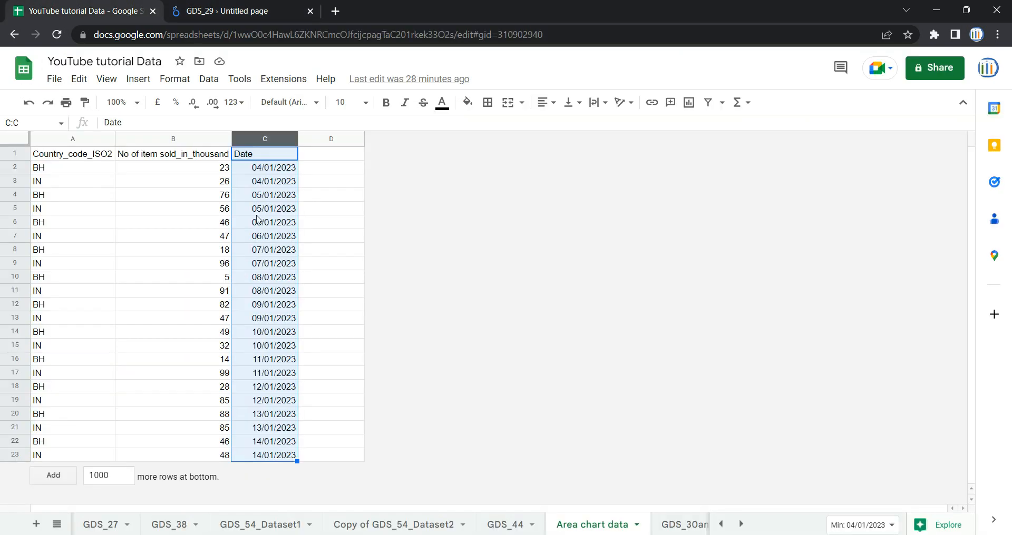
click(263, 12)
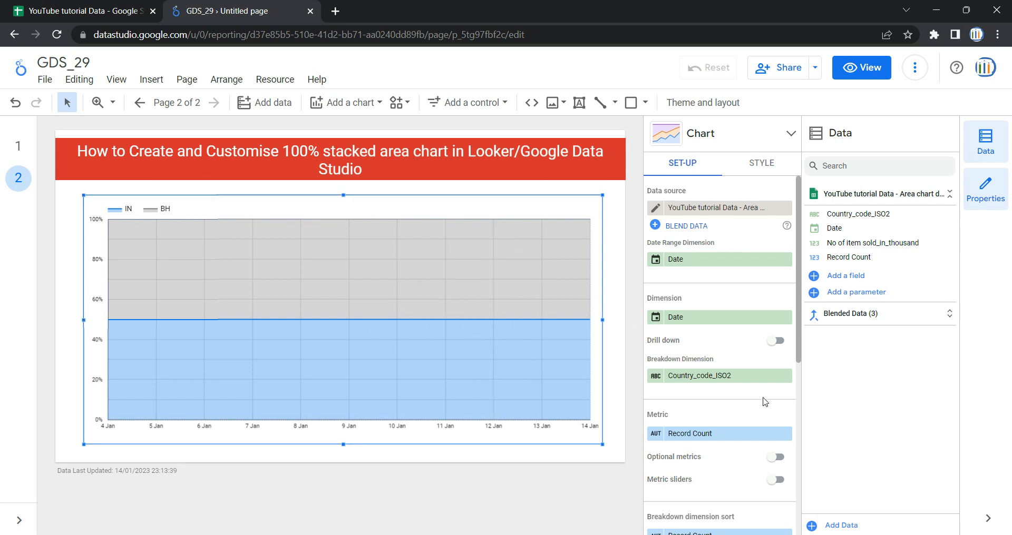
Step: Try drill down on the chart's Date dimension, and turn it off again
click(784, 343)
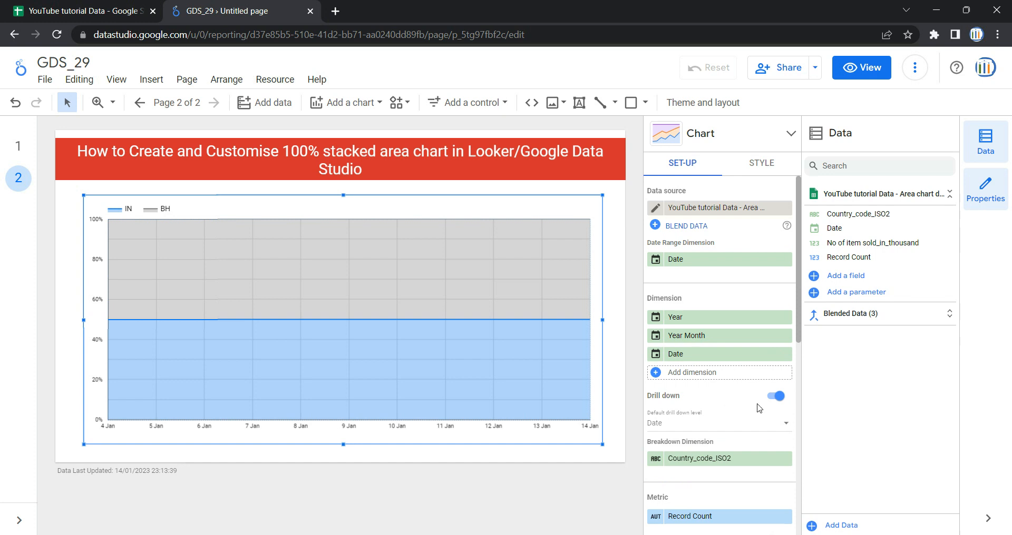
click(775, 396)
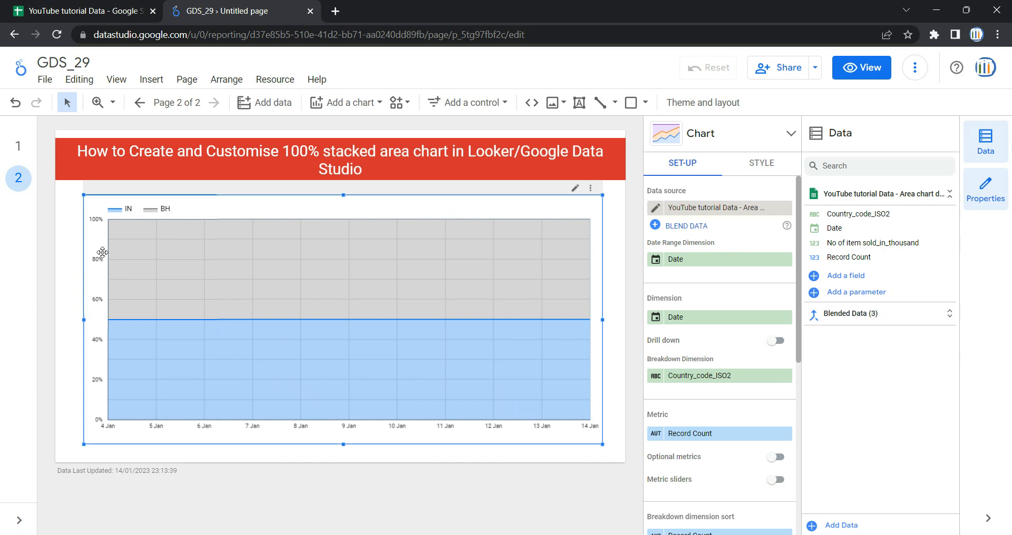
Step: Check the country codes in the YouTube tutorial Data spreadsheet and select Country_code_ISO2 as the chart's breakdown dimension in the report
mouse_move(156, 243)
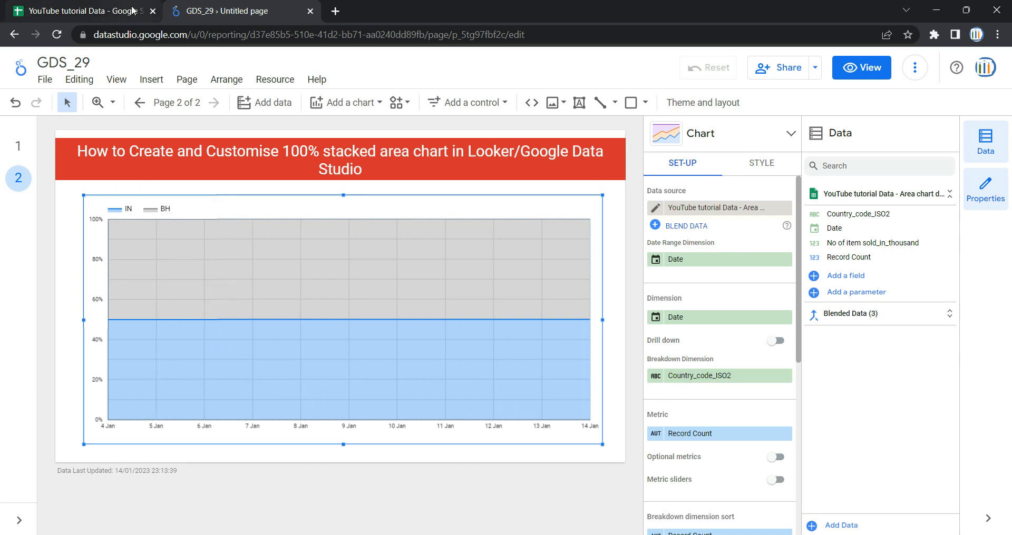
click(95, 10)
click(55, 167)
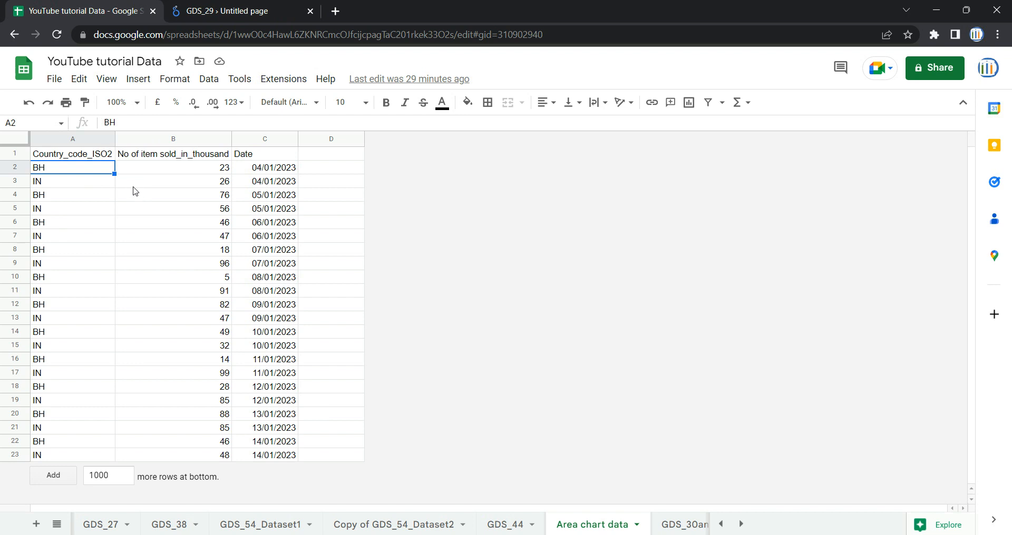
click(227, 10)
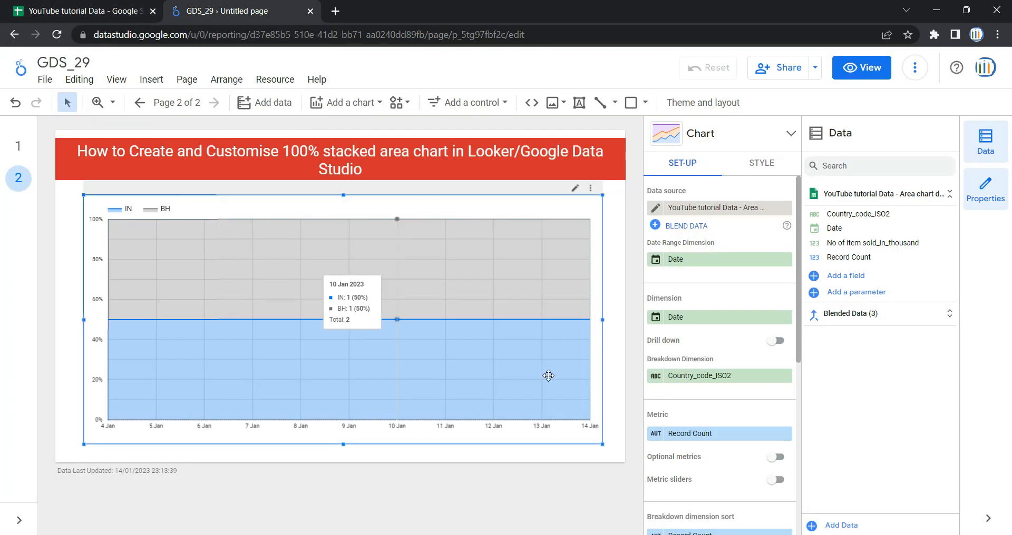
click(716, 376)
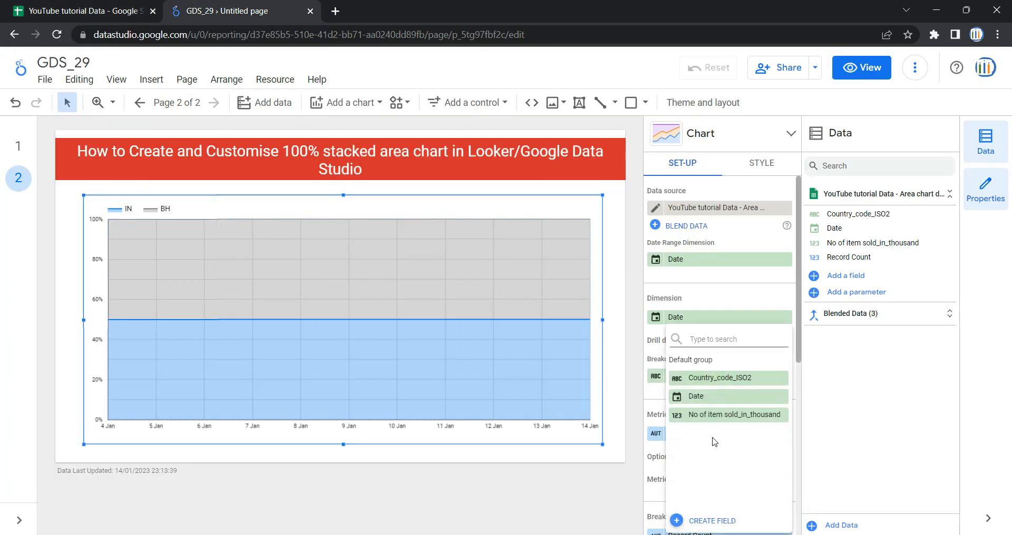
click(706, 387)
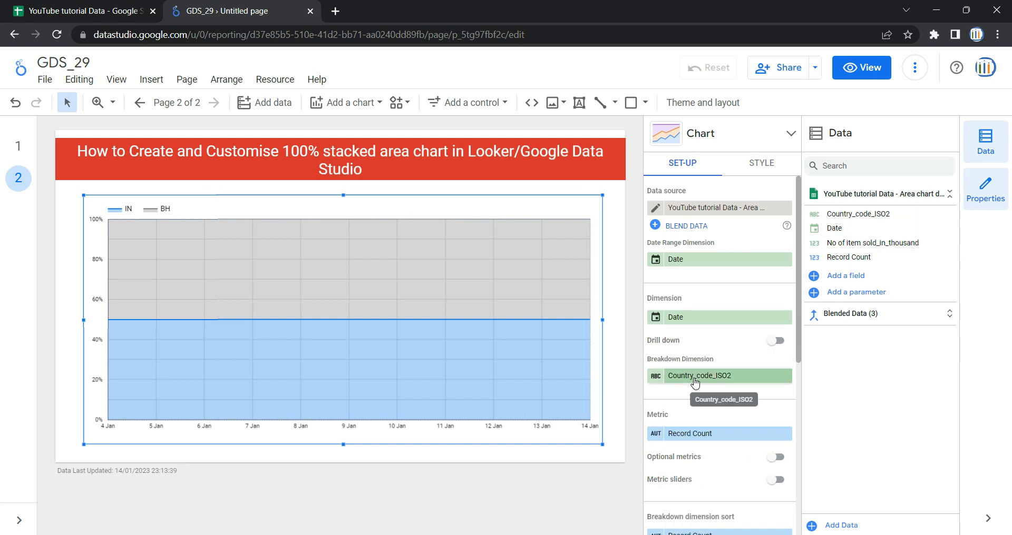
mouse_move(255, 331)
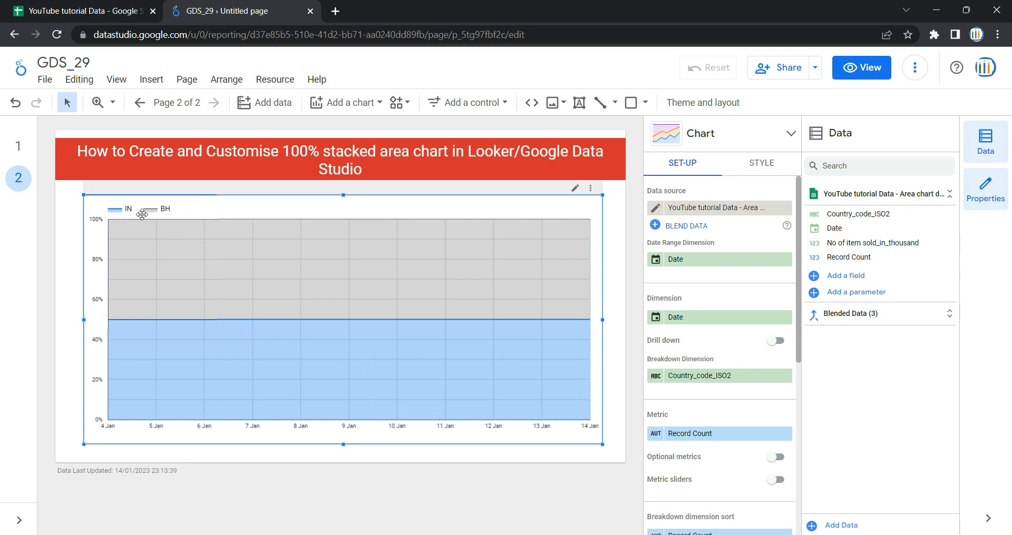
click(29, 7)
click(79, 222)
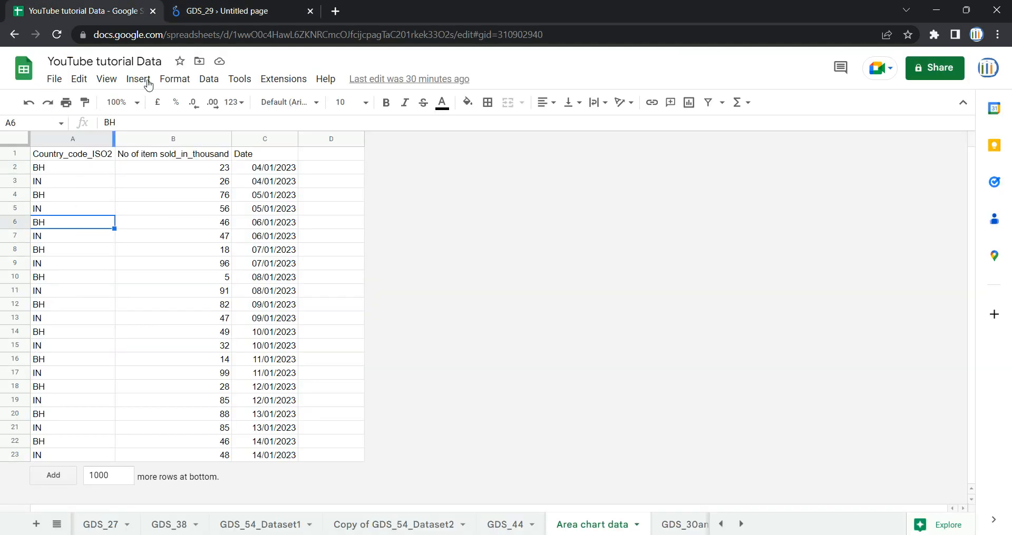
click(227, 11)
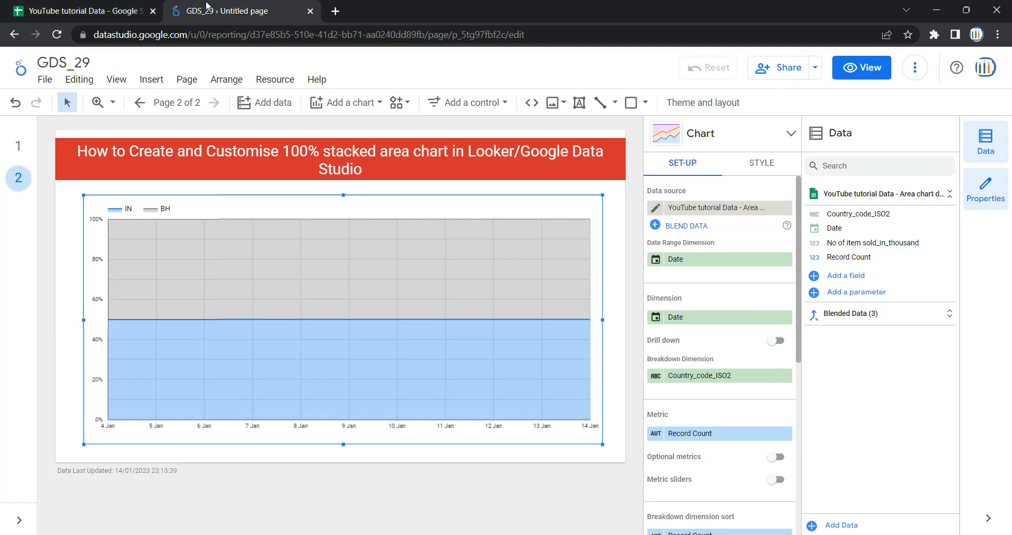
click(713, 377)
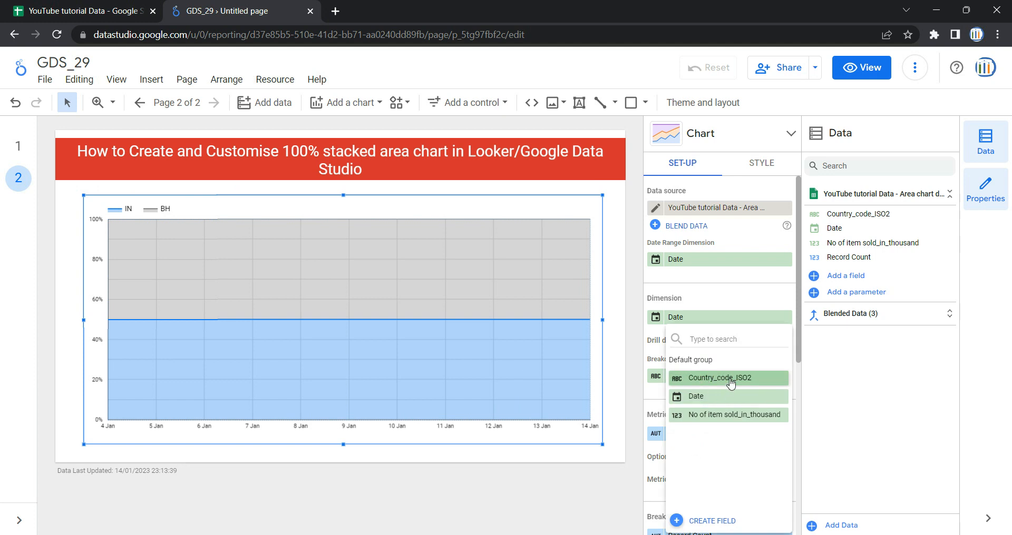
click(730, 382)
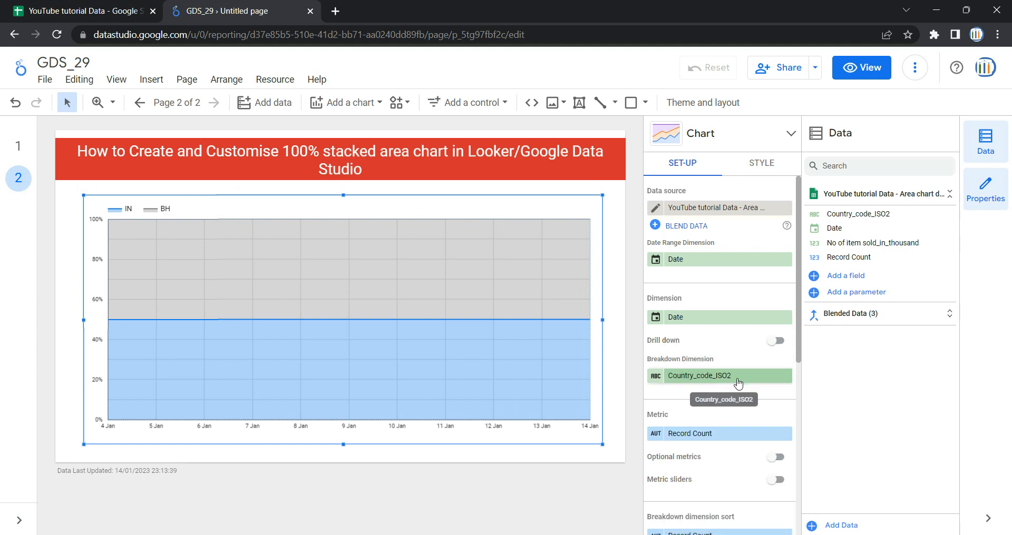
Step: Replace the chart's Record Count metric with No of item sold_in_thousand
scroll(737, 379, down, 3)
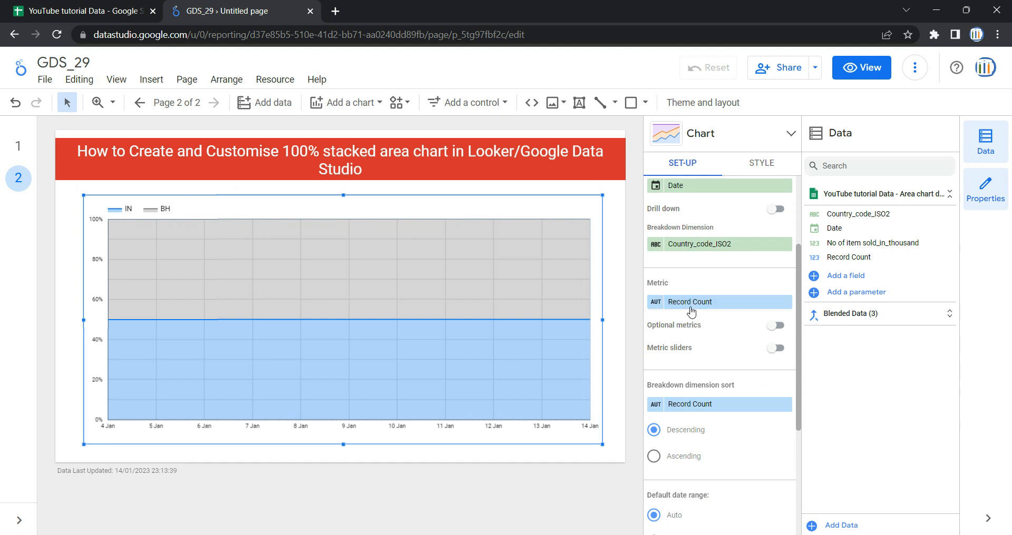
drag(872, 245, 713, 311)
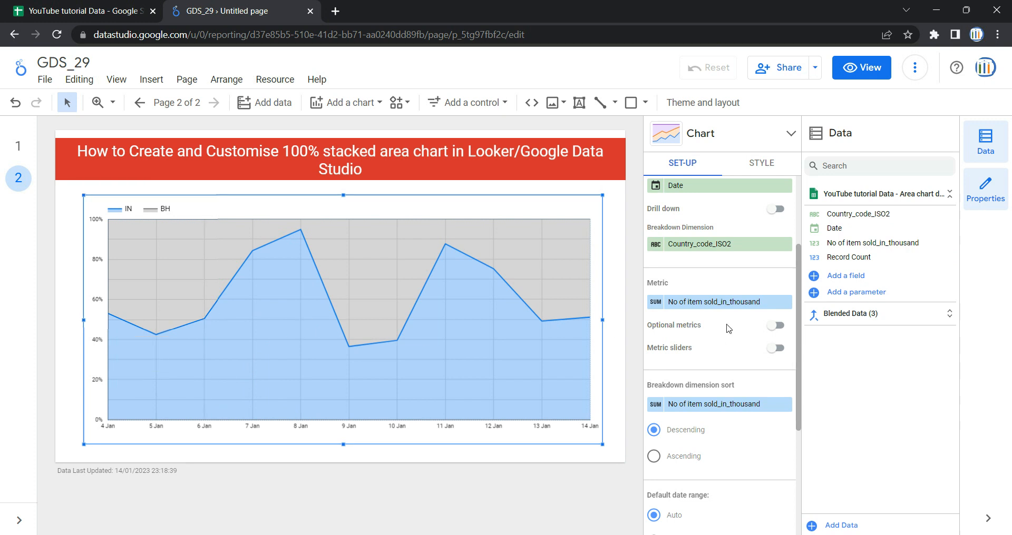
Step: Try optional metrics on the chart, look through the fields that can be added, and turn the option off again
click(776, 325)
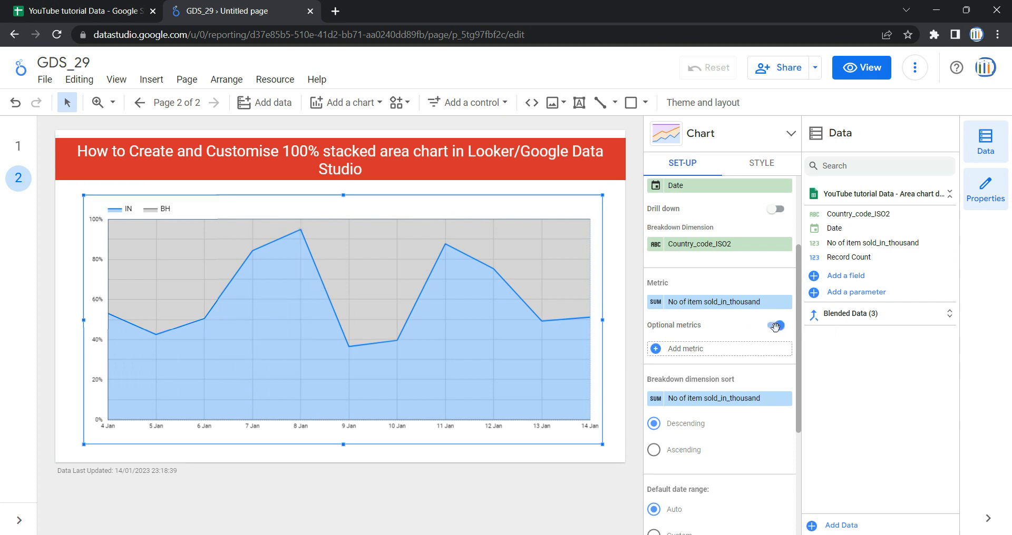
click(734, 349)
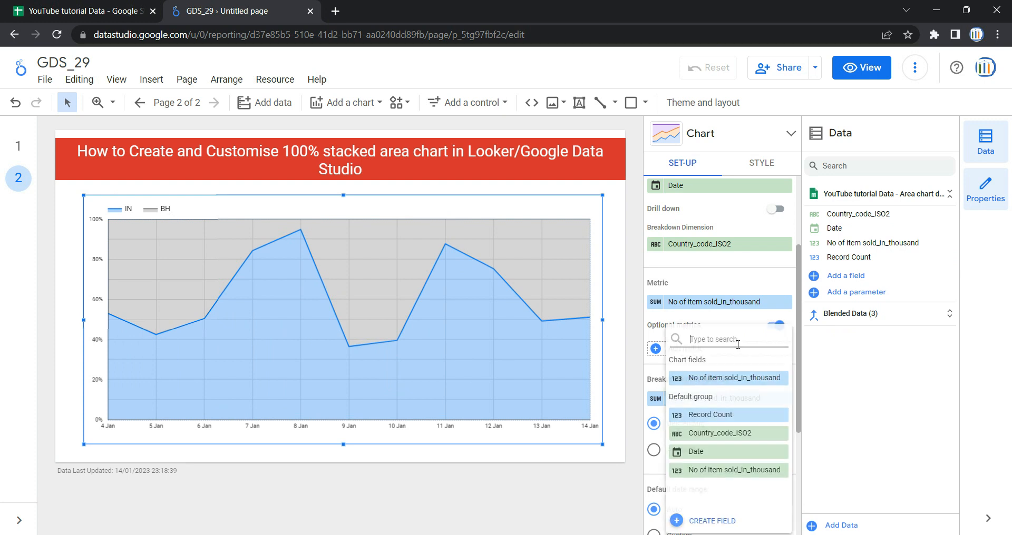
click(849, 404)
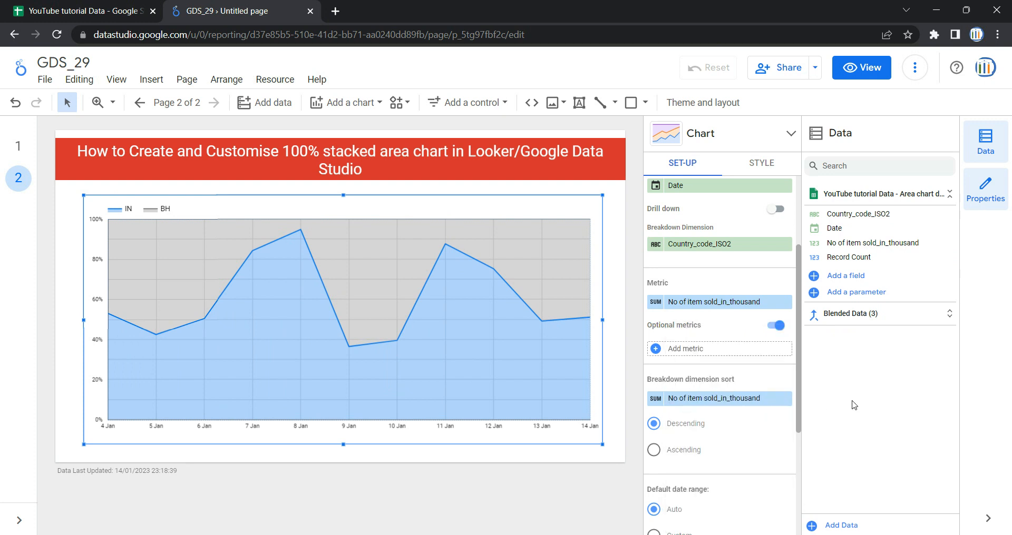
click(775, 325)
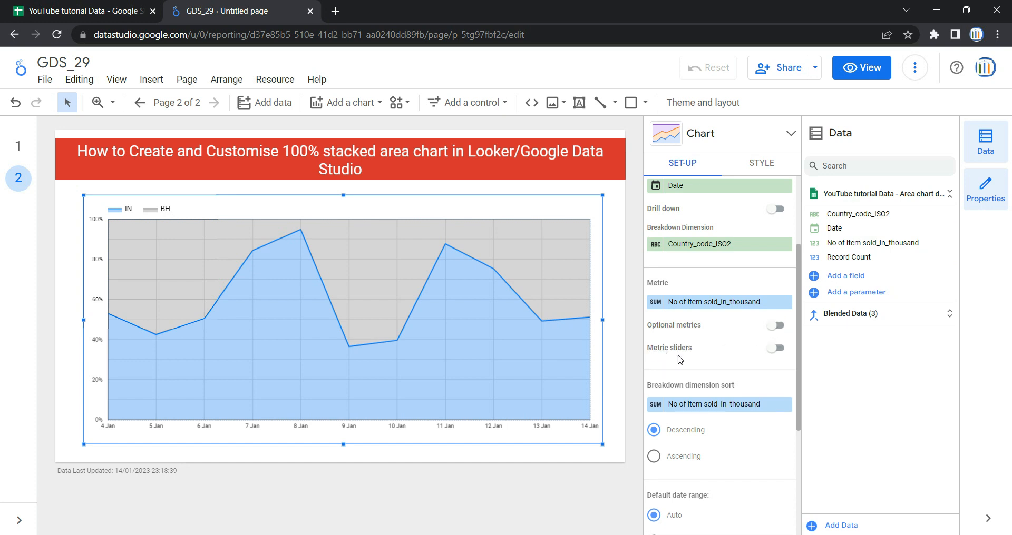
Step: Turn on metric sliders for the chart, try limiting No of item sold_in_thousand to a maximum of 40, and clear the limit
click(779, 348)
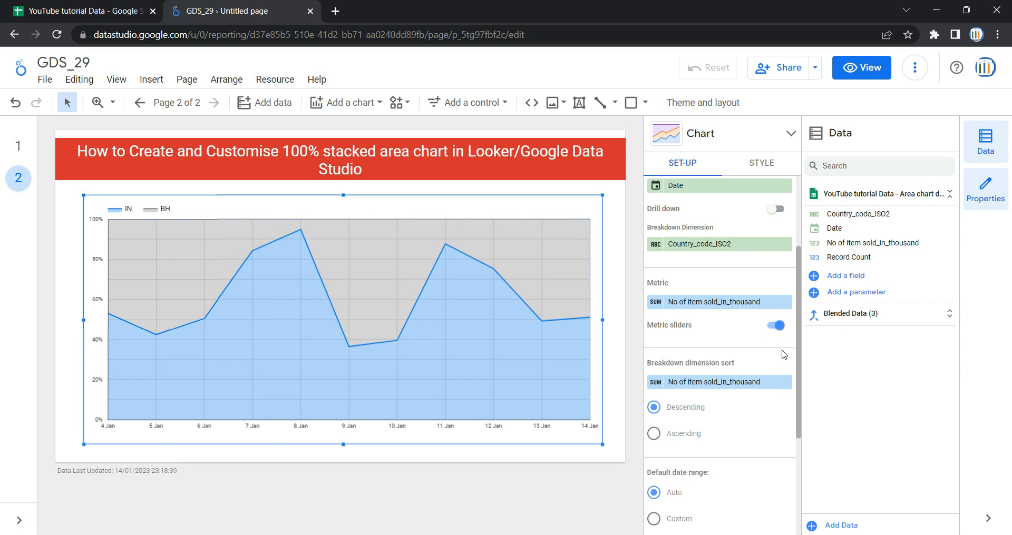
mouse_move(515, 206)
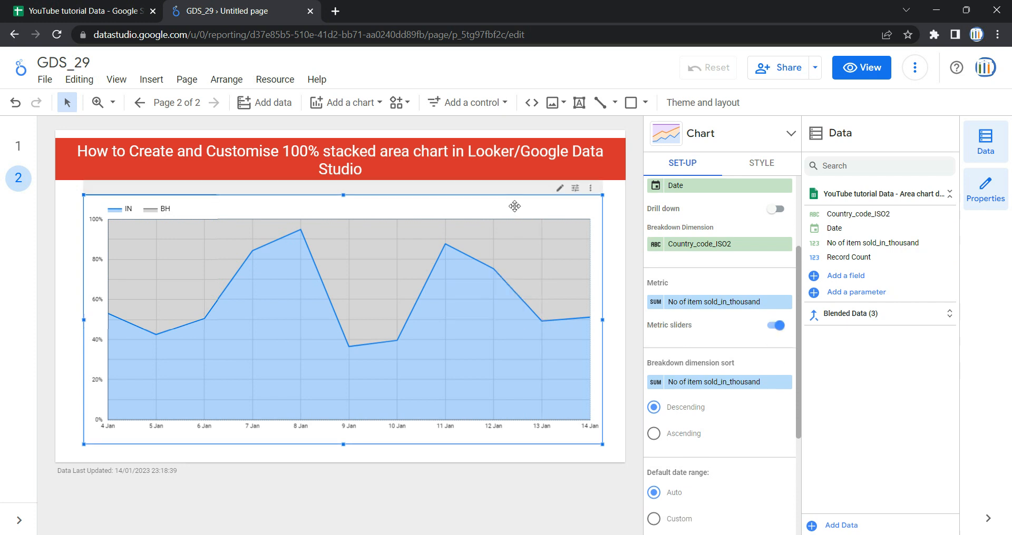
click(575, 190)
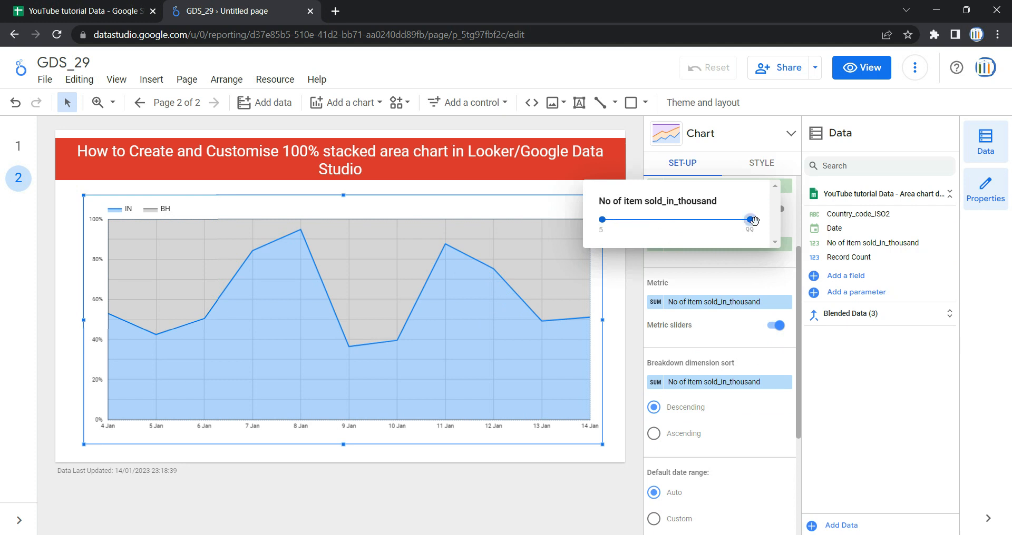
drag(754, 221, 660, 220)
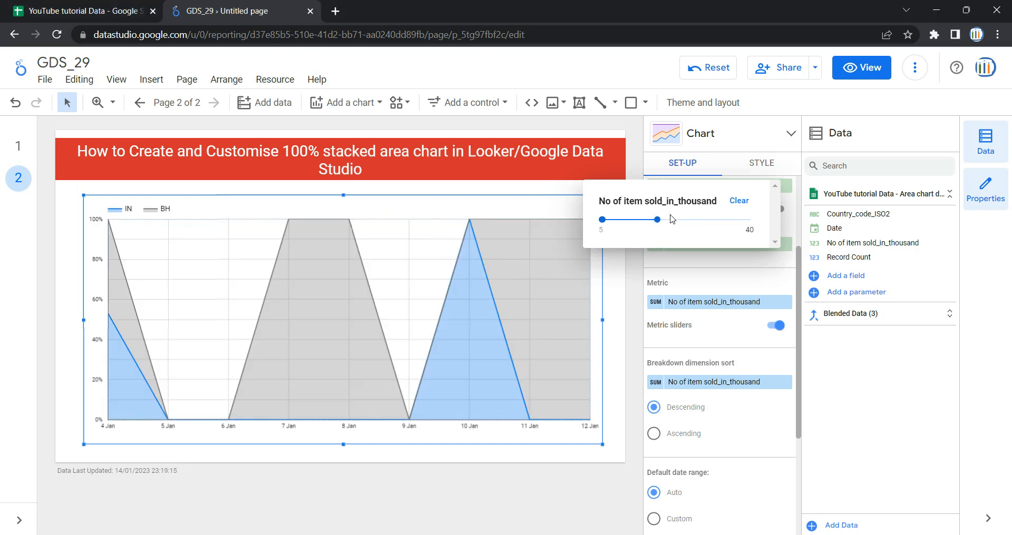
click(735, 202)
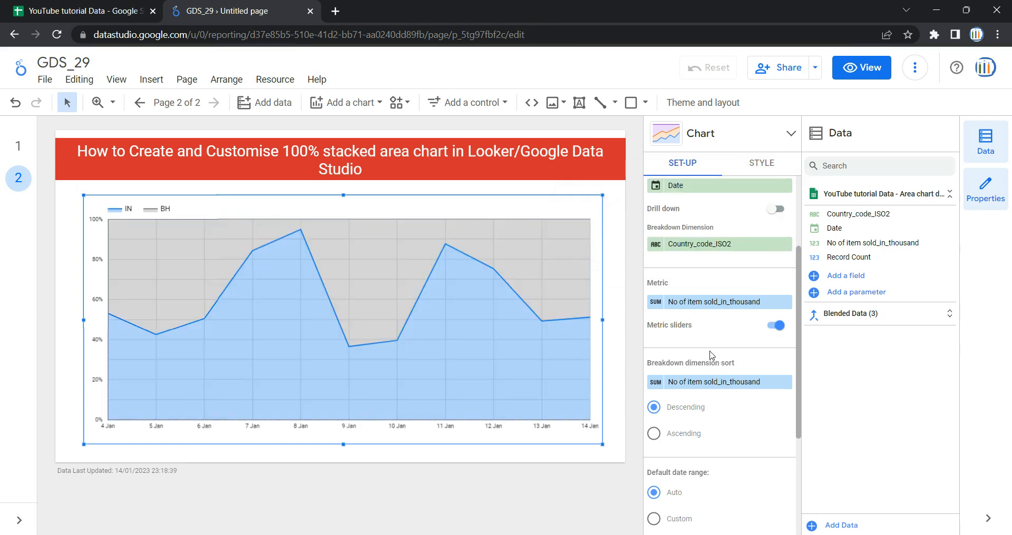
Step: Look through the breakdown dimension sort fields, try ascending order, and restore descending order
scroll(710, 355, down, 1)
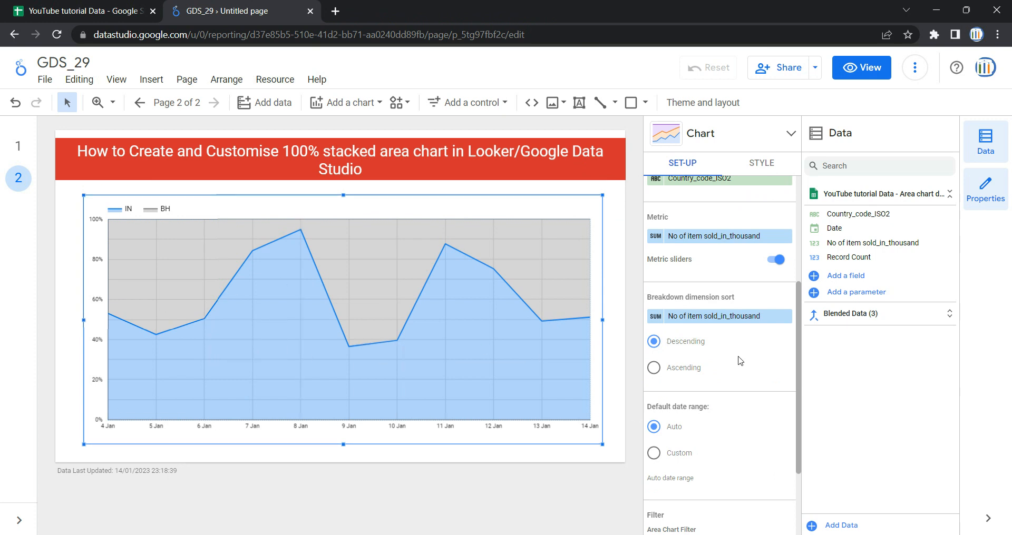
click(685, 319)
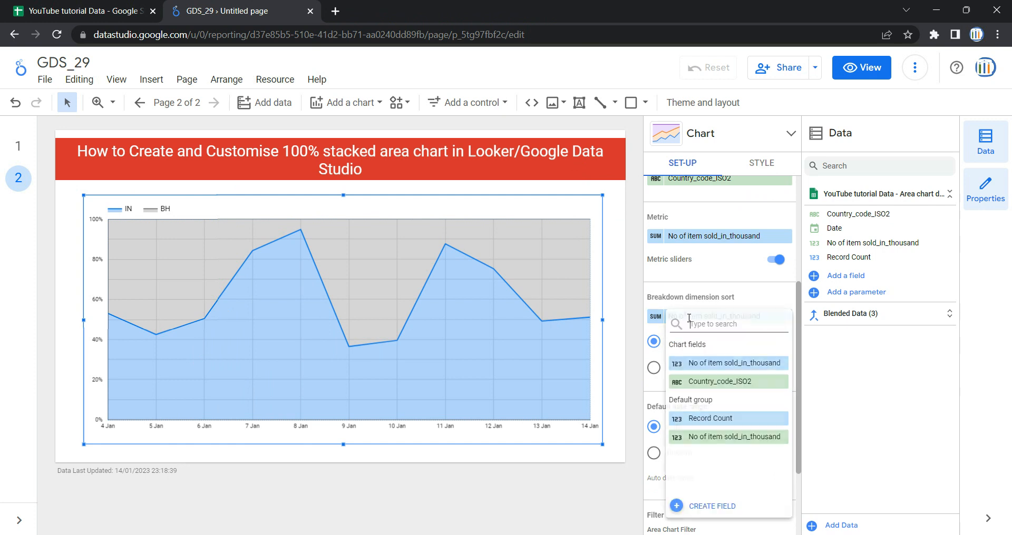
click(883, 389)
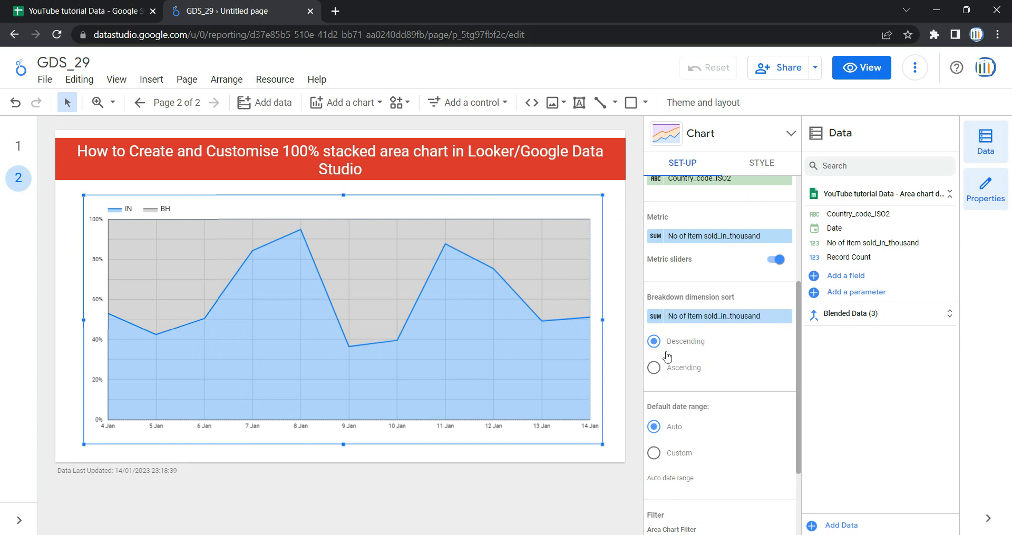
click(667, 369)
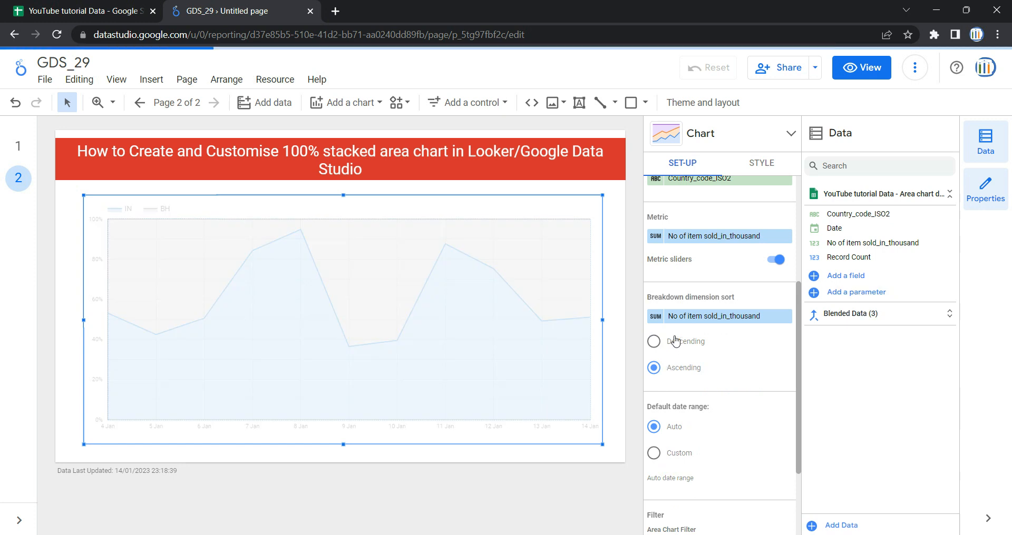
click(676, 342)
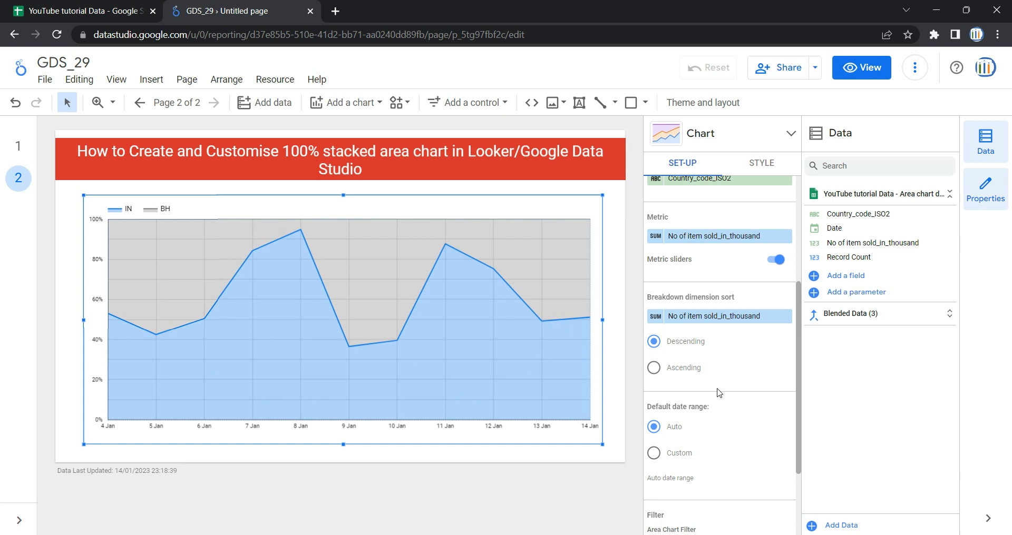
scroll(720, 381, down, 2)
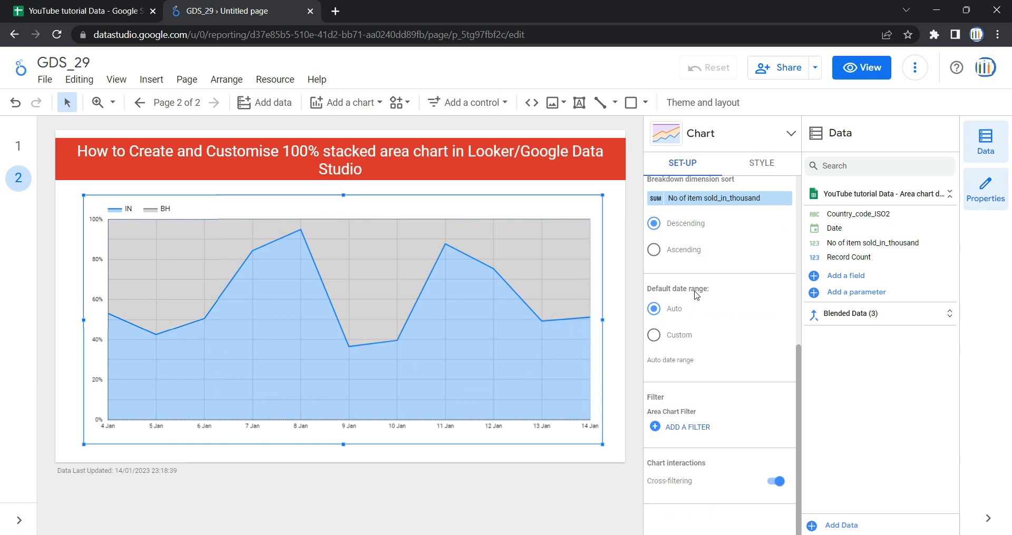
Step: Try a custom default date range for the chart, look through the preset ranges, and restore the automatic range
click(677, 339)
click(694, 367)
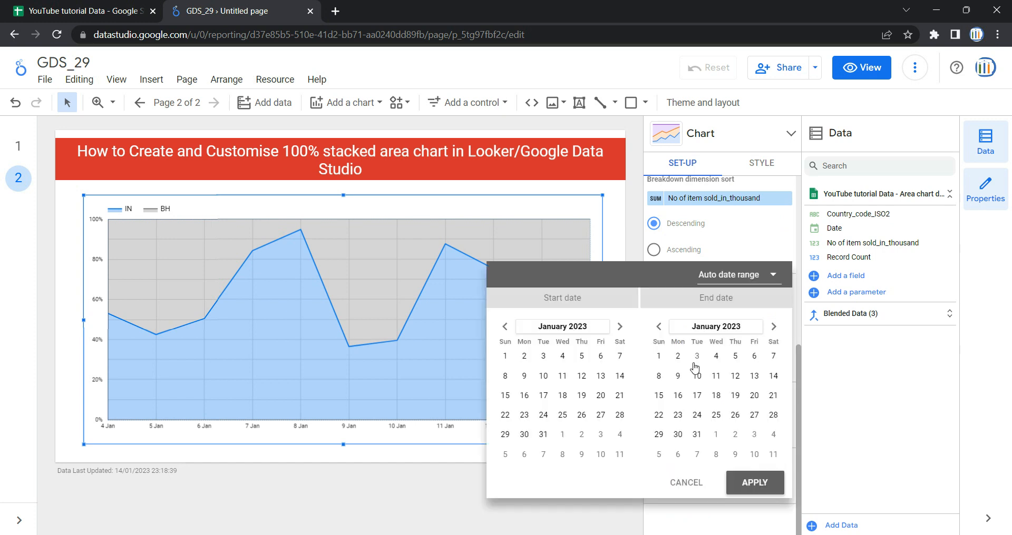
click(773, 275)
scroll(759, 221, up, 5)
scroll(769, 200, up, 3)
scroll(769, 199, down, 10)
scroll(769, 198, up, 6)
scroll(770, 198, up, 4)
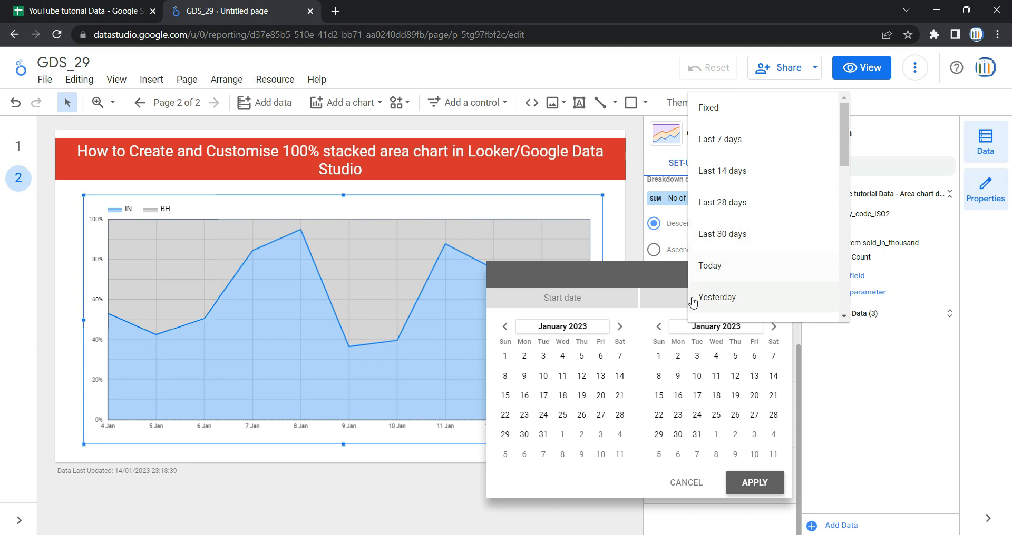
click(874, 424)
click(727, 248)
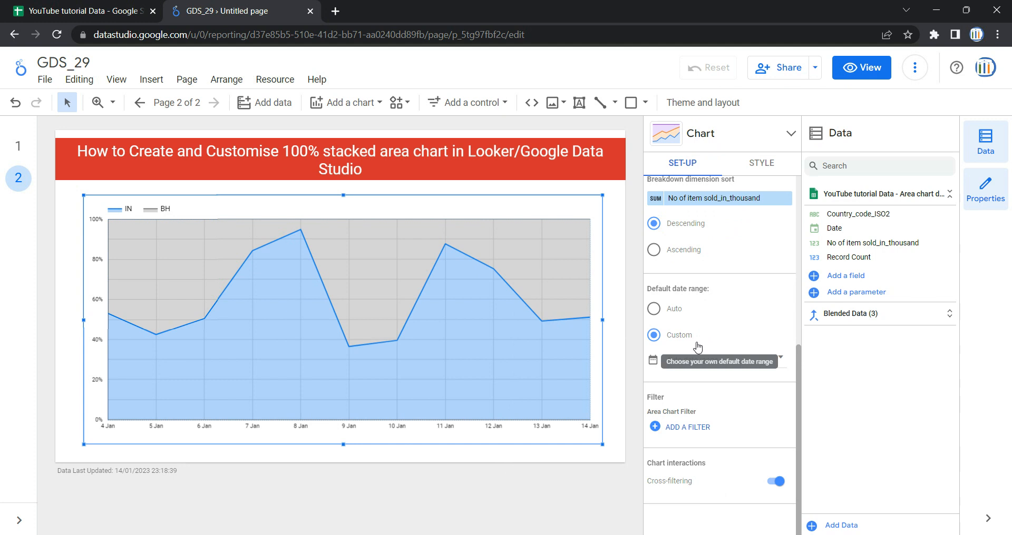
click(663, 315)
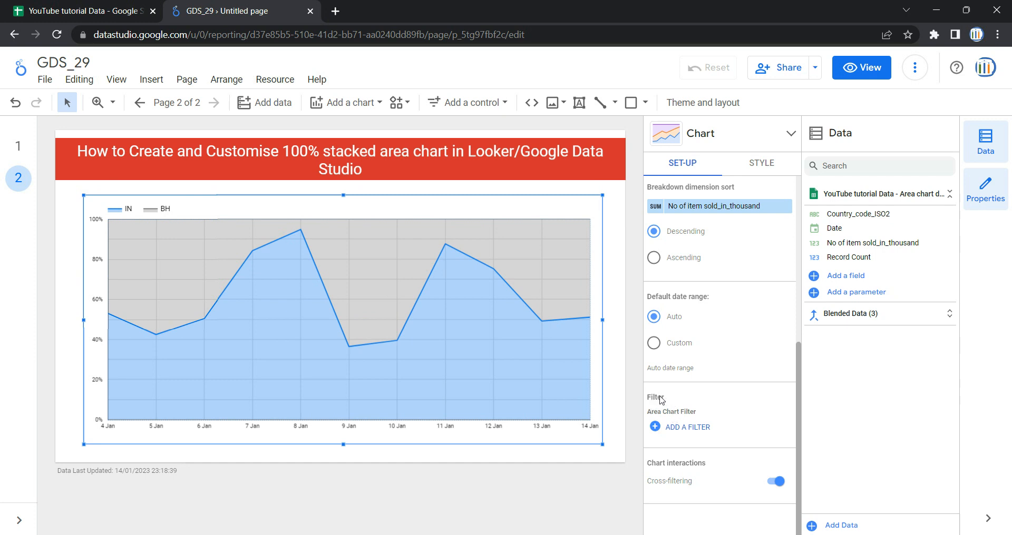
Step: Draft a new chart filter that excludes Date equal to 14/01/2023, and discard it without saving
click(680, 431)
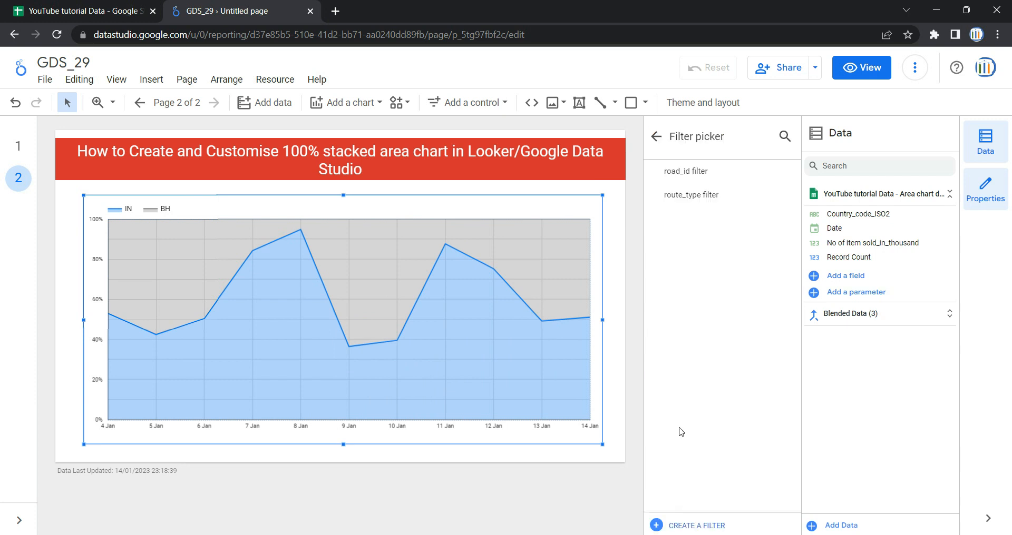
click(684, 527)
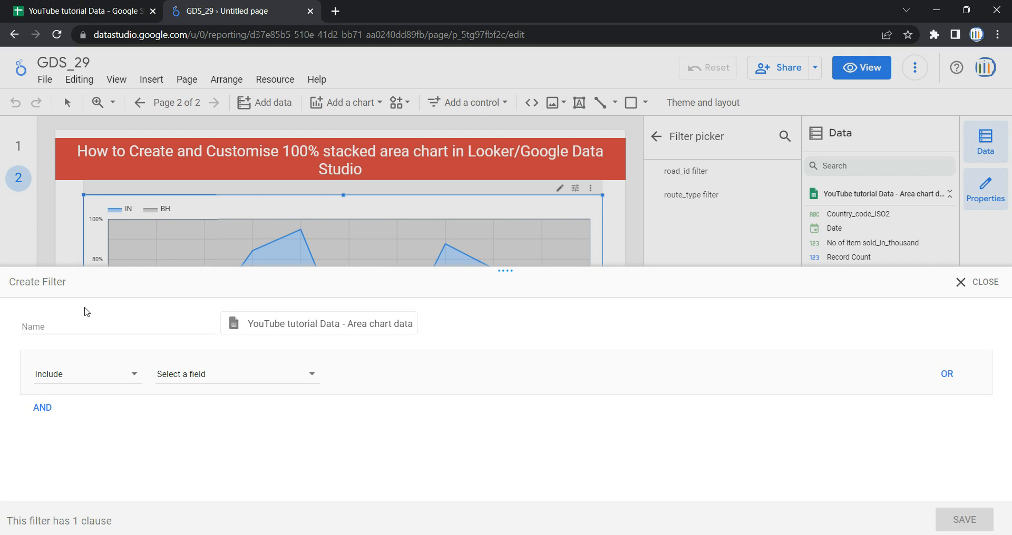
click(122, 319)
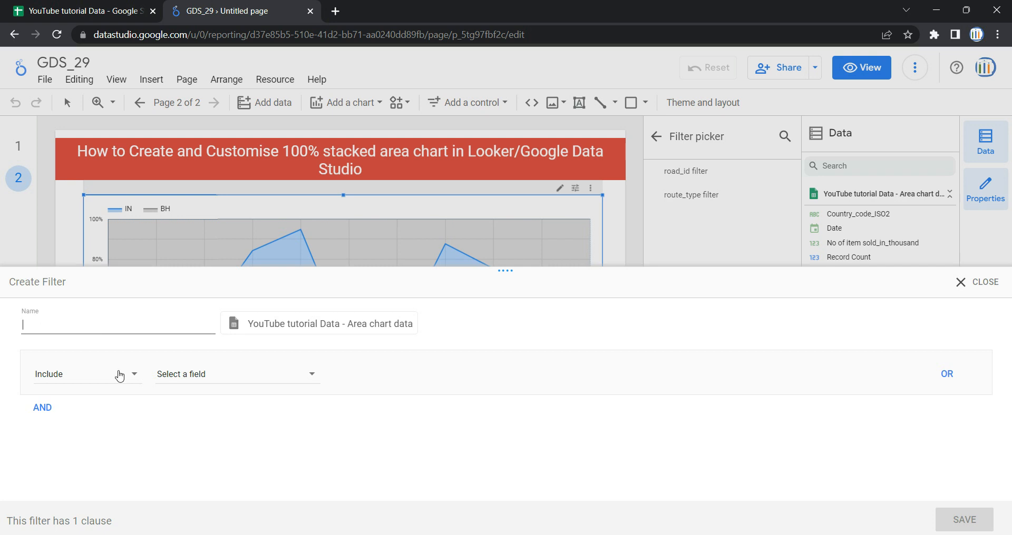
click(120, 380)
click(113, 405)
click(271, 375)
click(241, 380)
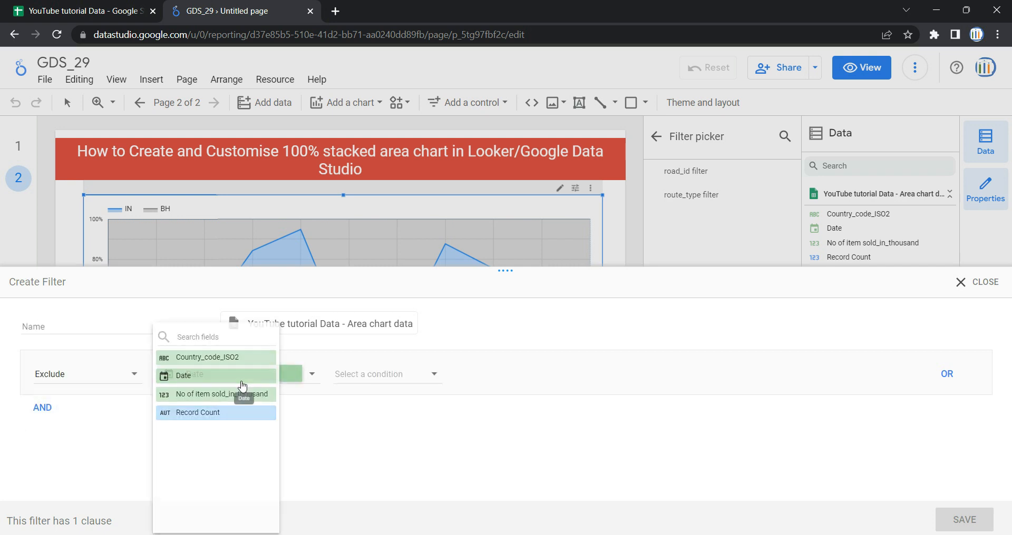
click(395, 375)
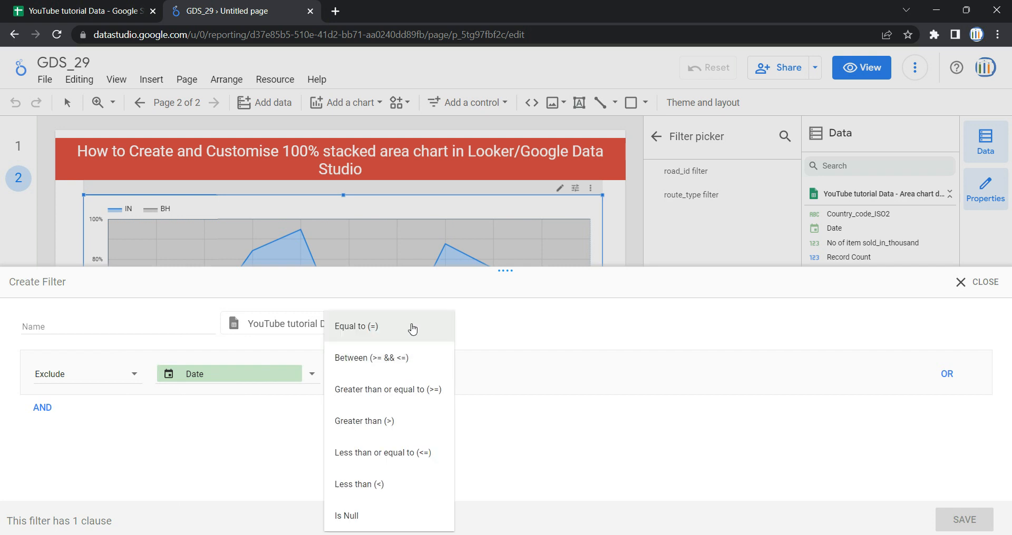
click(413, 327)
click(541, 372)
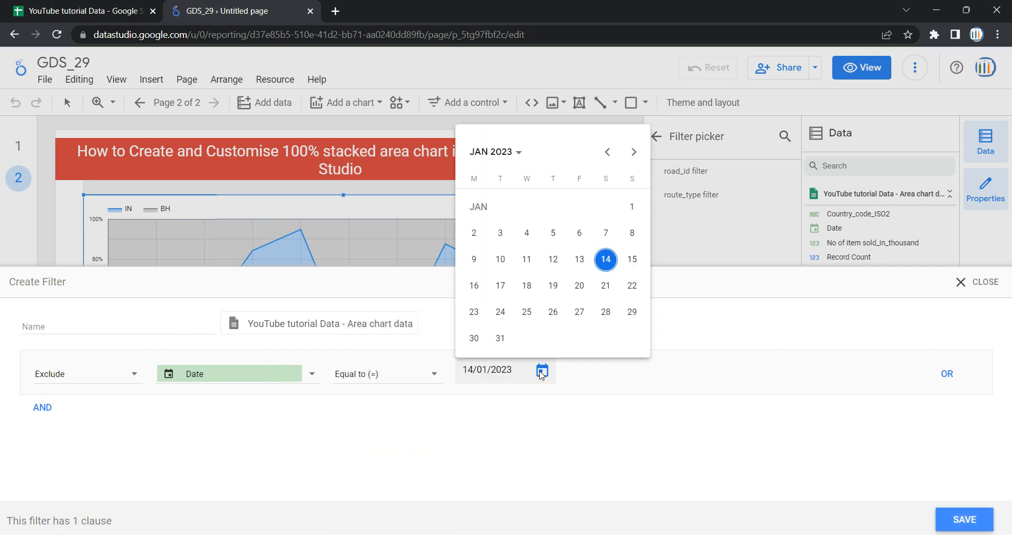
click(656, 409)
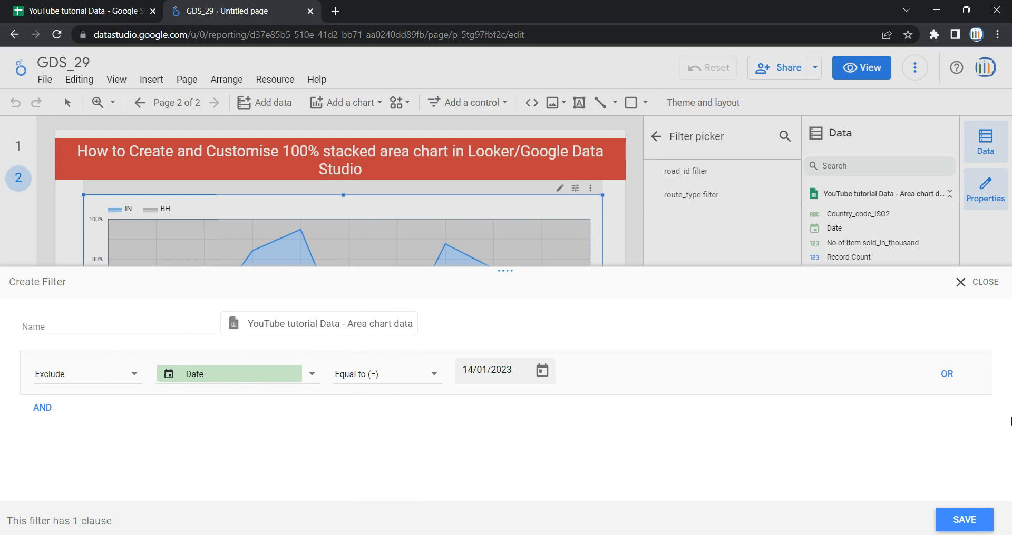
click(963, 285)
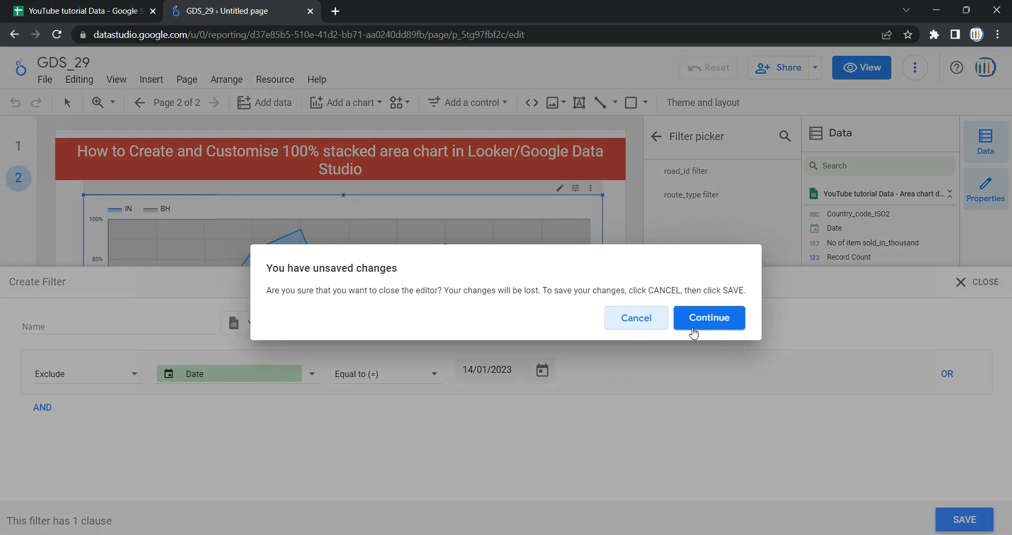
click(706, 319)
Step: Check the source data on the Area chart data sheet in Google Sheets, and return to the chart's set-up options in the report
click(14, 7)
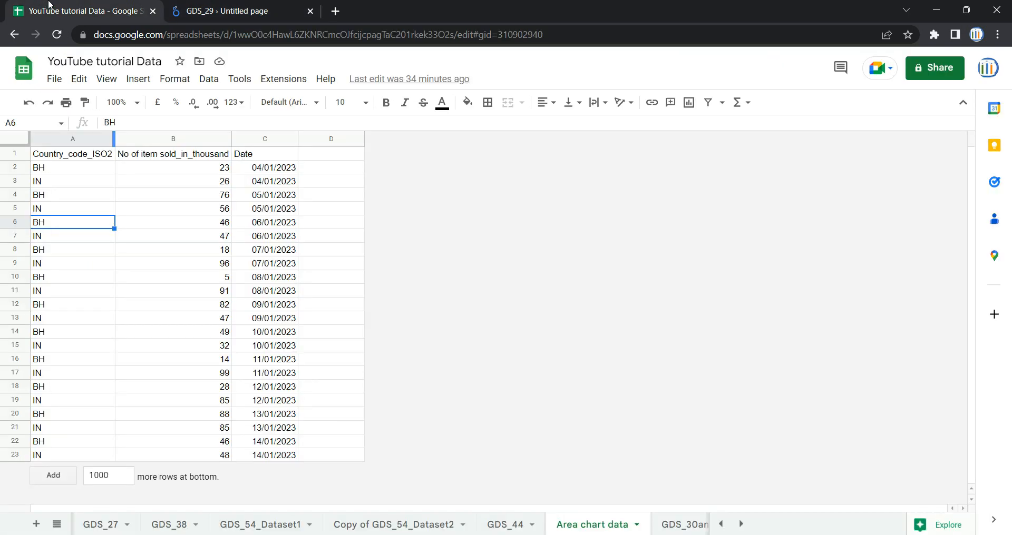
click(267, 8)
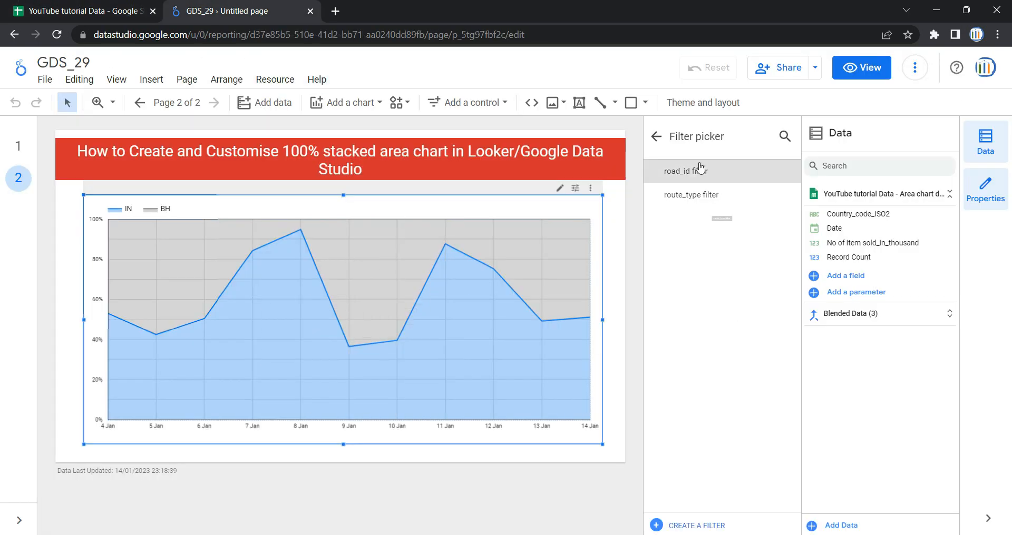
click(656, 137)
scroll(711, 425, up, 6)
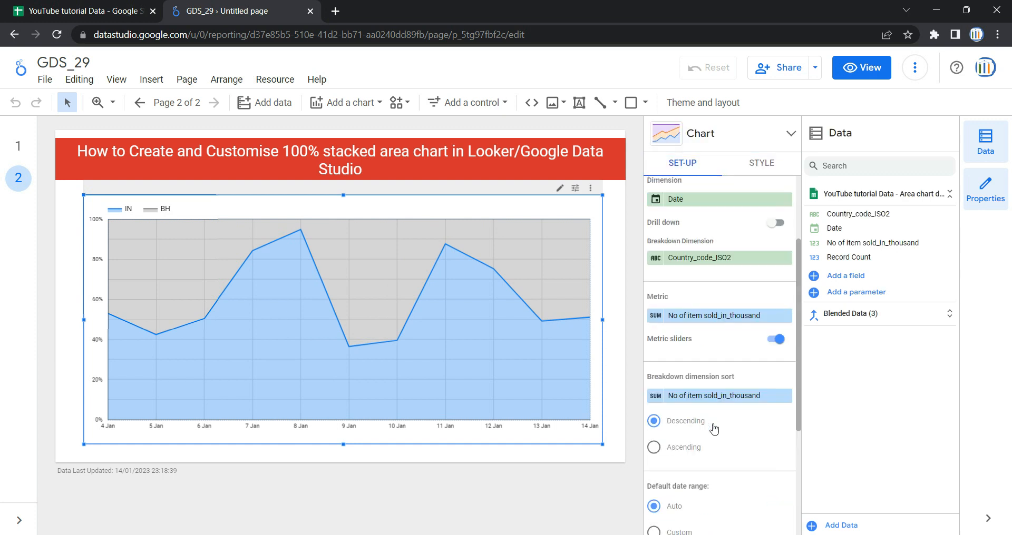
Step: Preview the report page in view mode with the page list collapsed, and return to editing with the area chart's style settings open
click(848, 73)
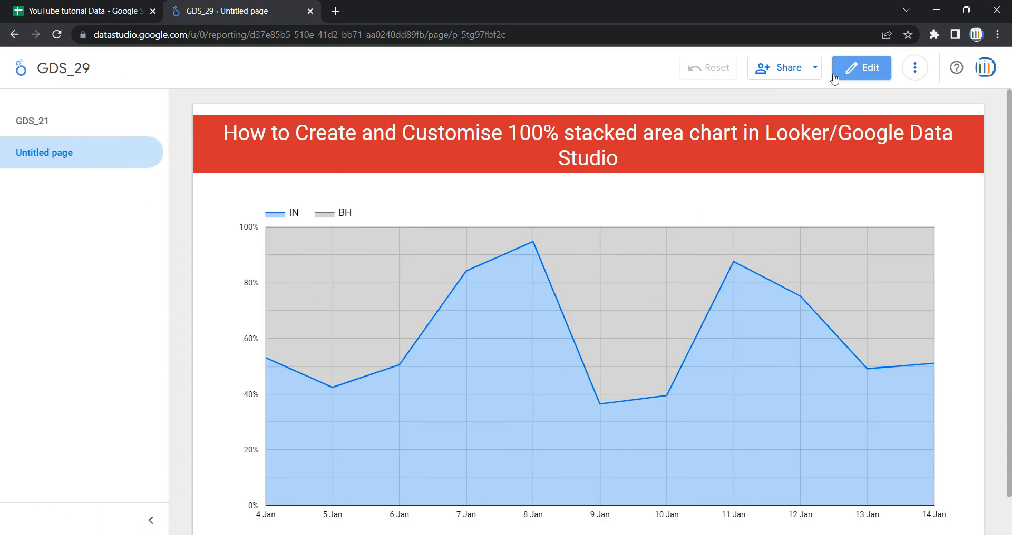
click(152, 523)
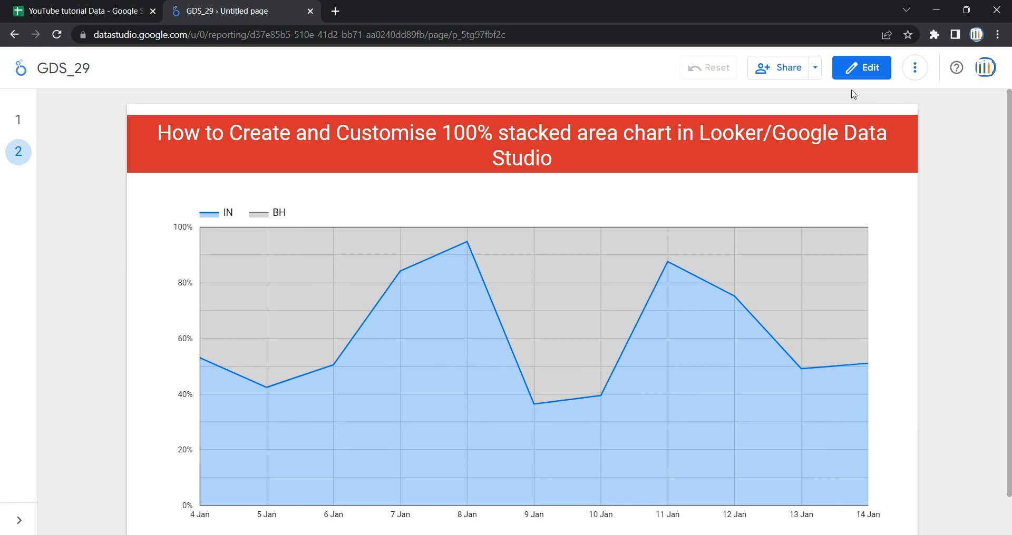
click(856, 73)
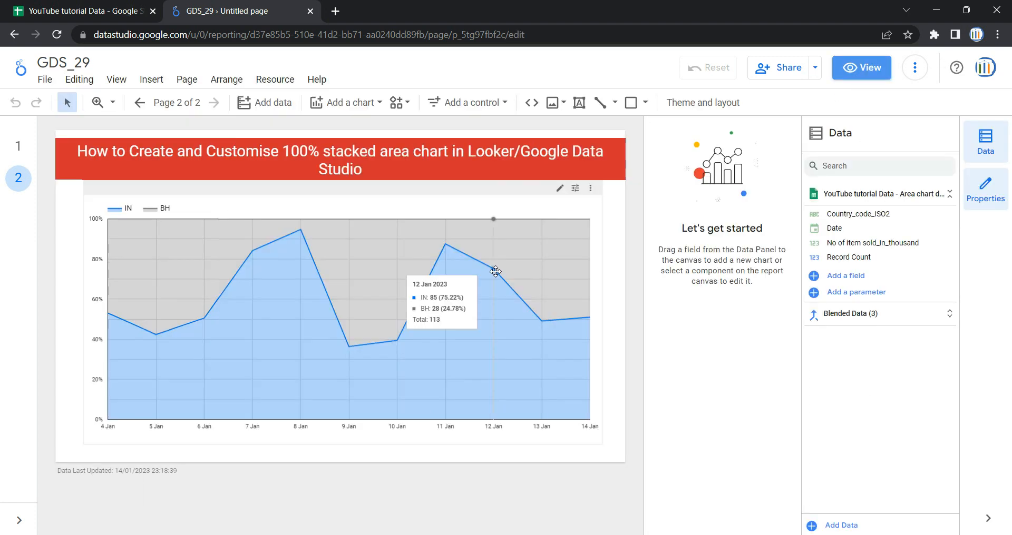
click(520, 190)
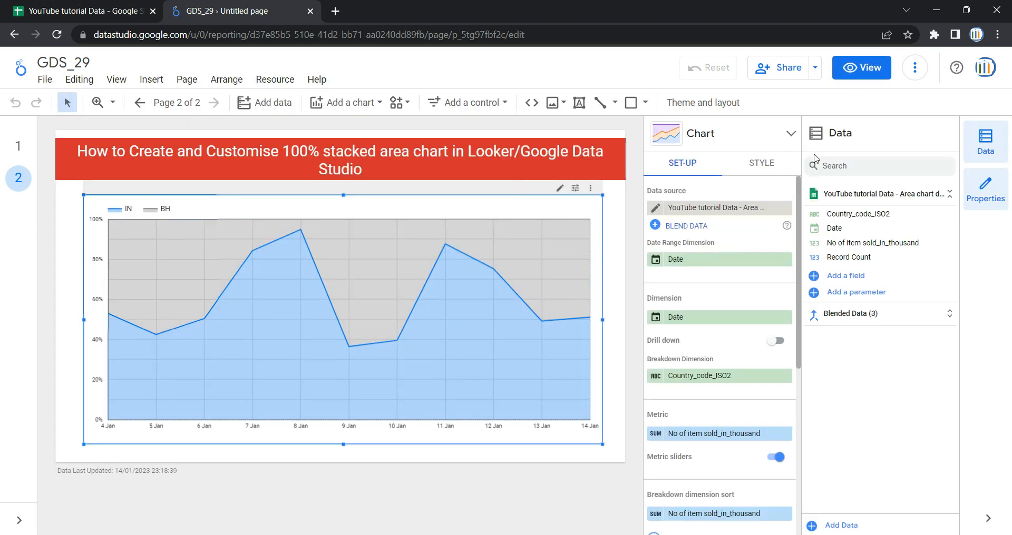
click(772, 167)
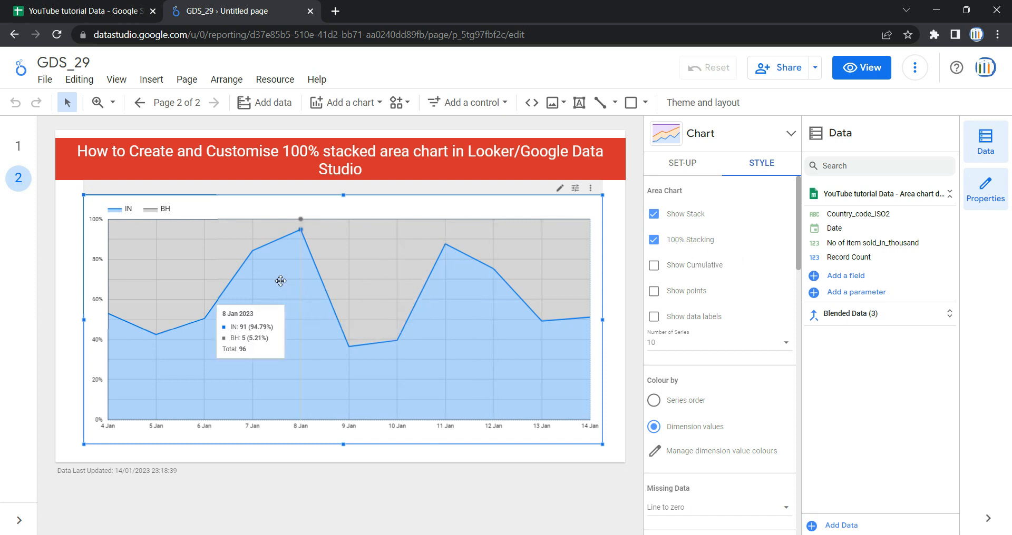
Step: Switch to the Area chart data sheet in Google Sheets and check the sum of the two 04/01/2023 item counts in B2:B3
click(79, 11)
click(271, 181)
click(269, 170)
click(269, 182)
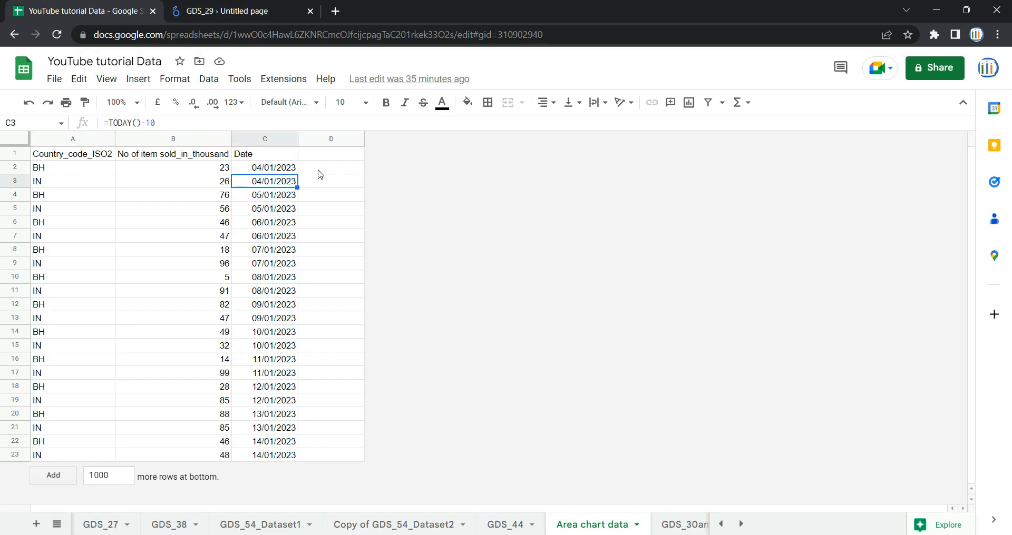
click(203, 174)
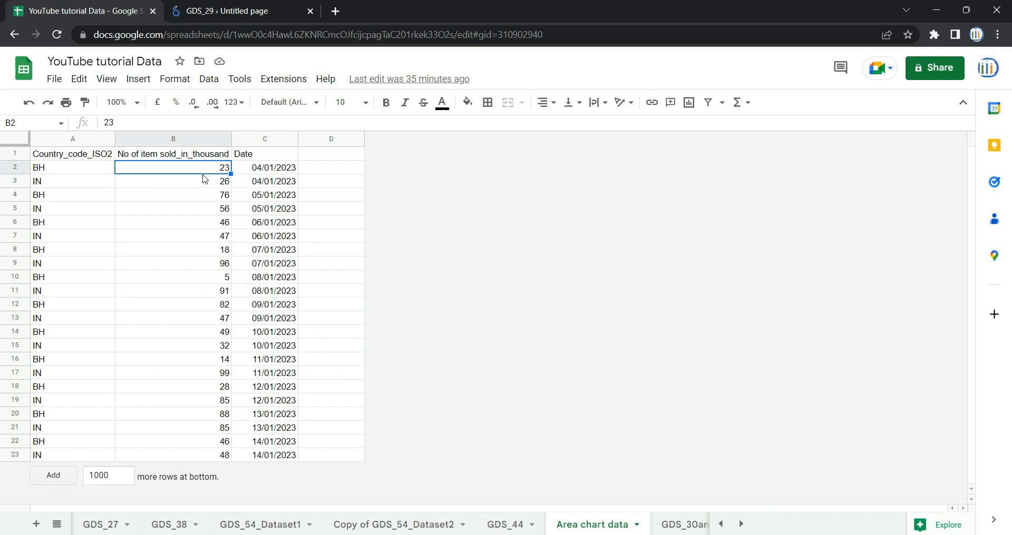
shift+click(205, 179)
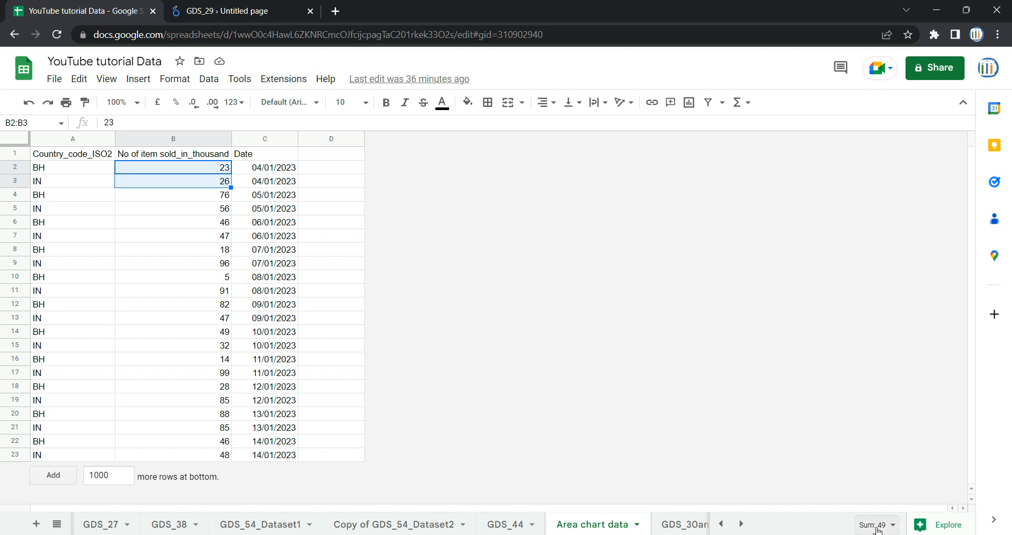
Step: Calculate the first row's share with =B2/49 in D2, reject the suggested auto-fill, and copy the formula down to D3 only
click(346, 172)
text(=B2/49)
key(Return)
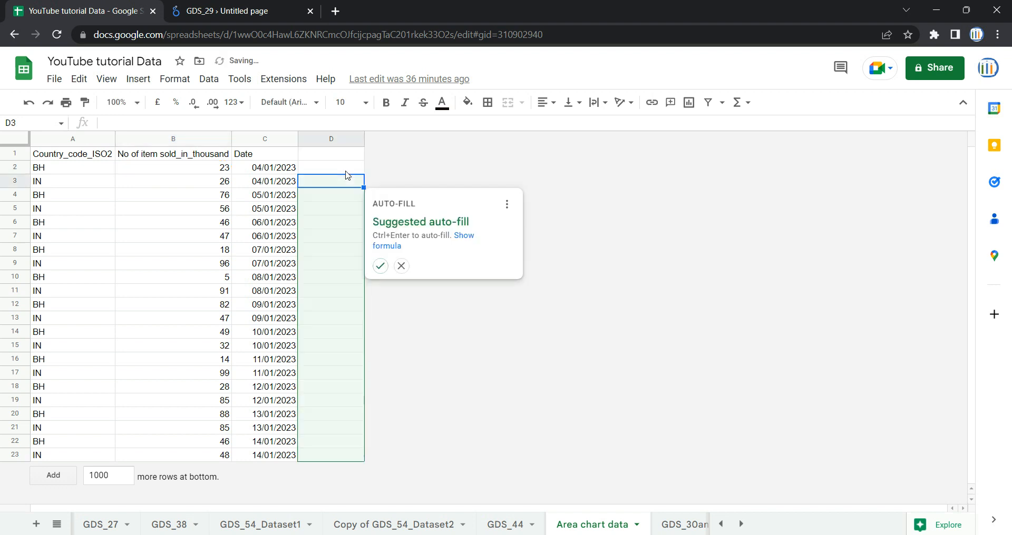
key(Escape)
click(340, 164)
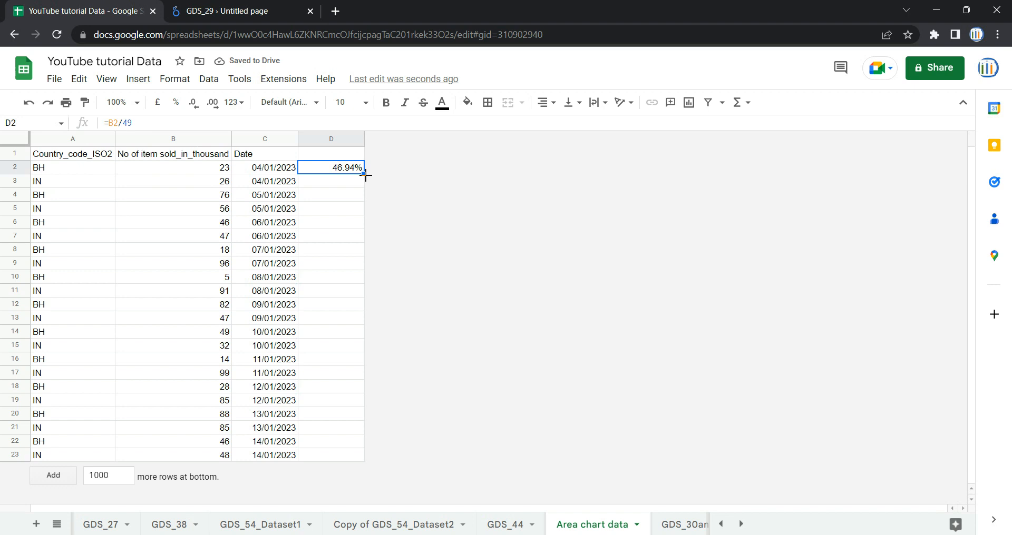
drag(363, 175, 364, 185)
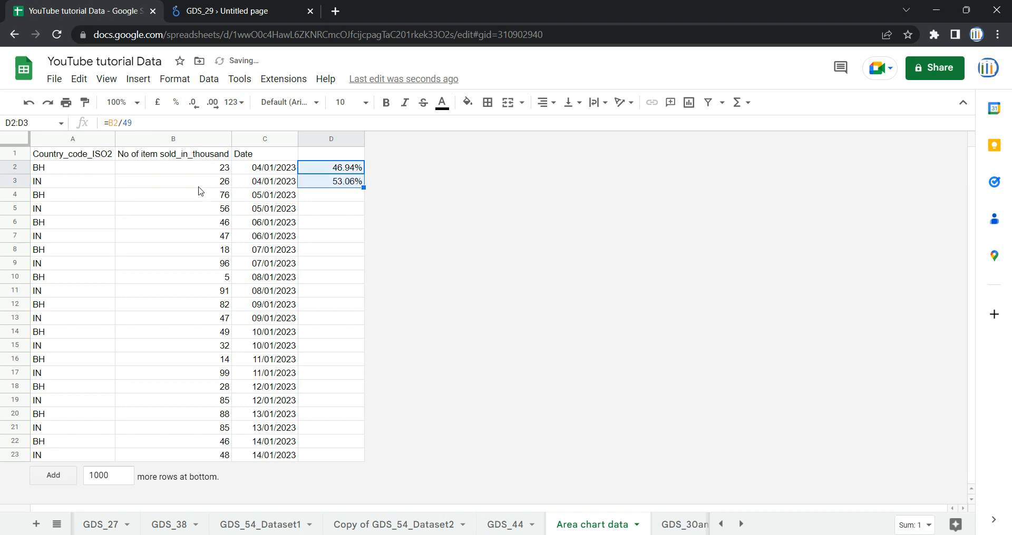
Step: Add the two percentage shares in cell D1 with the formula =D2+D3
click(358, 185)
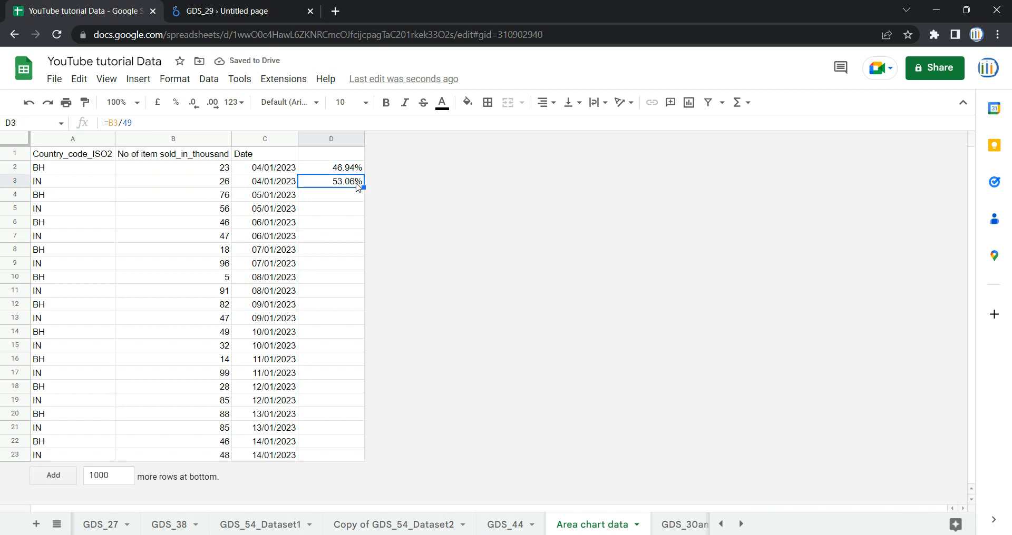
key(Up)
key(Up)
text(=D2)
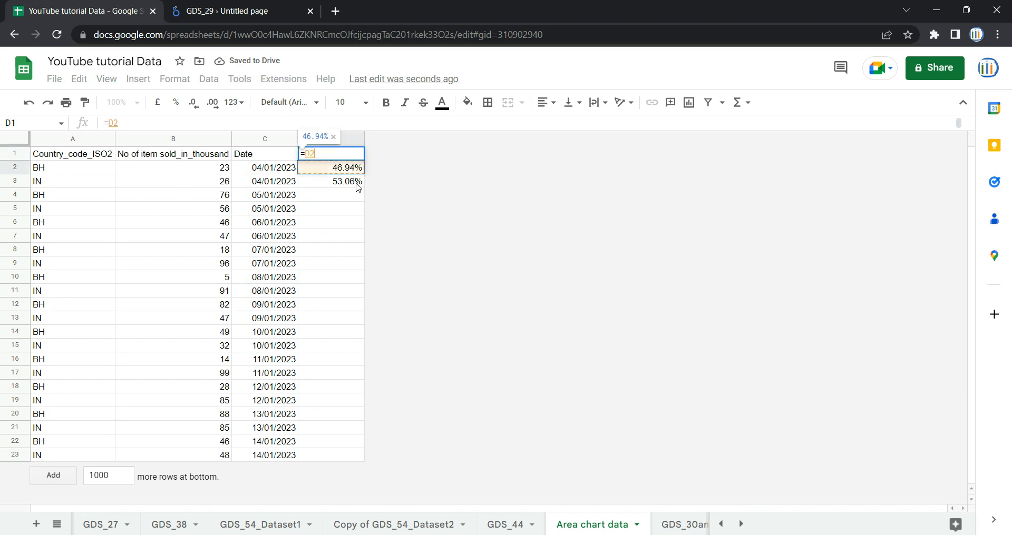
text(+D3)
key(Return)
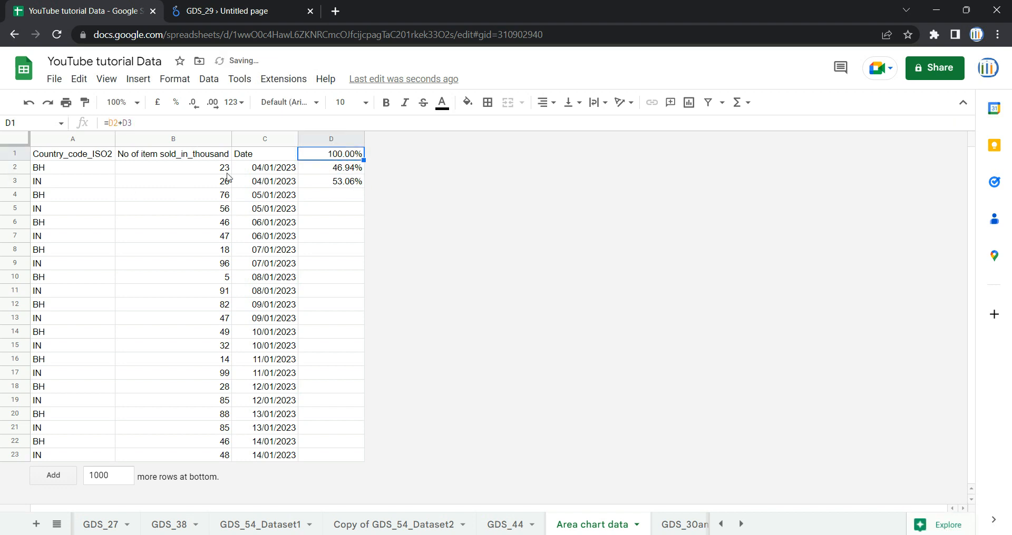
Step: Examine the two 04/01/2023 rows, matching each percentage share in column D to its country, BH or IN
click(257, 167)
click(263, 184)
click(355, 151)
click(346, 169)
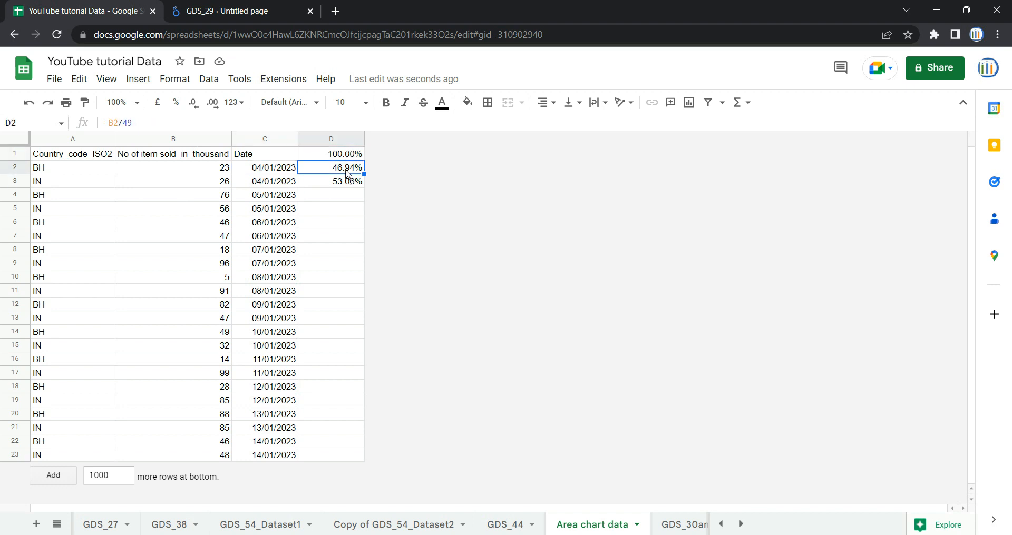
ctrl+click(52, 171)
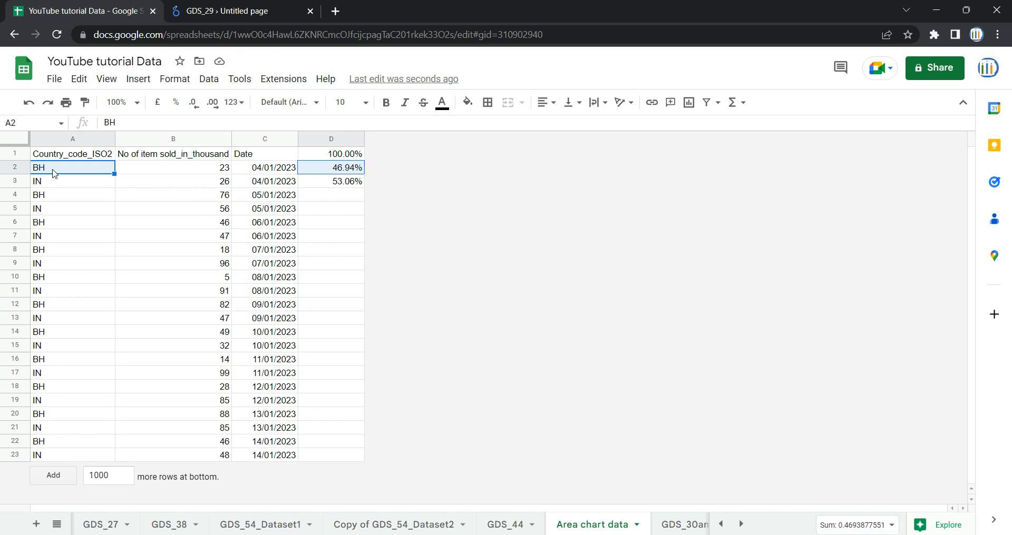
click(357, 183)
ctrl+click(89, 184)
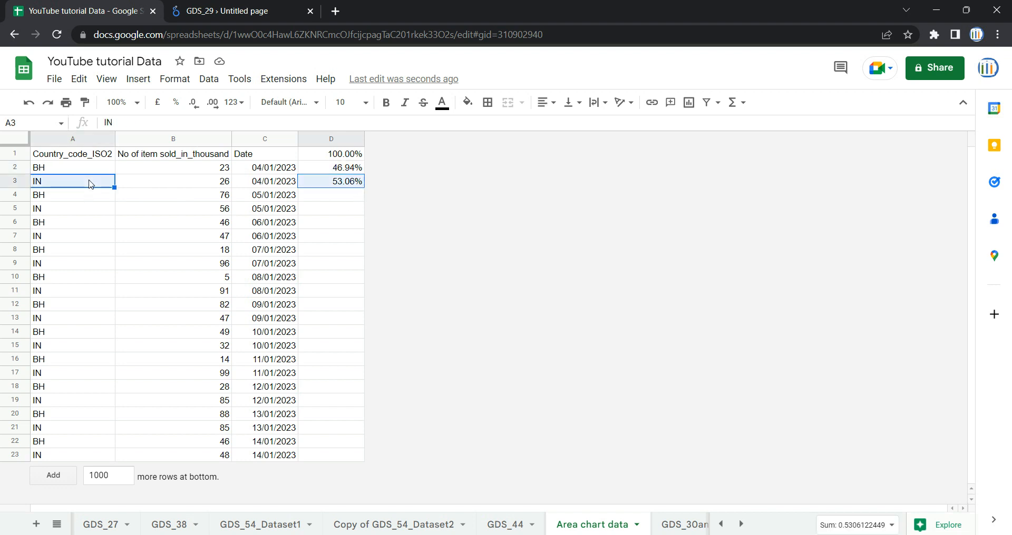
click(352, 188)
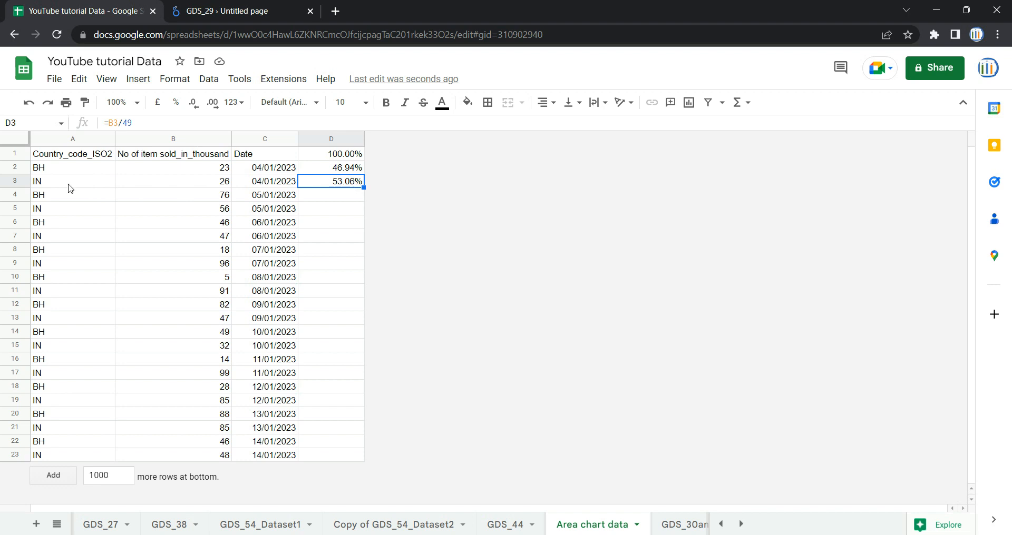
click(64, 168)
Step: Return to the report and preview the page in view mode to compare the chart's 4 Jan values with the calculated shares
click(250, 6)
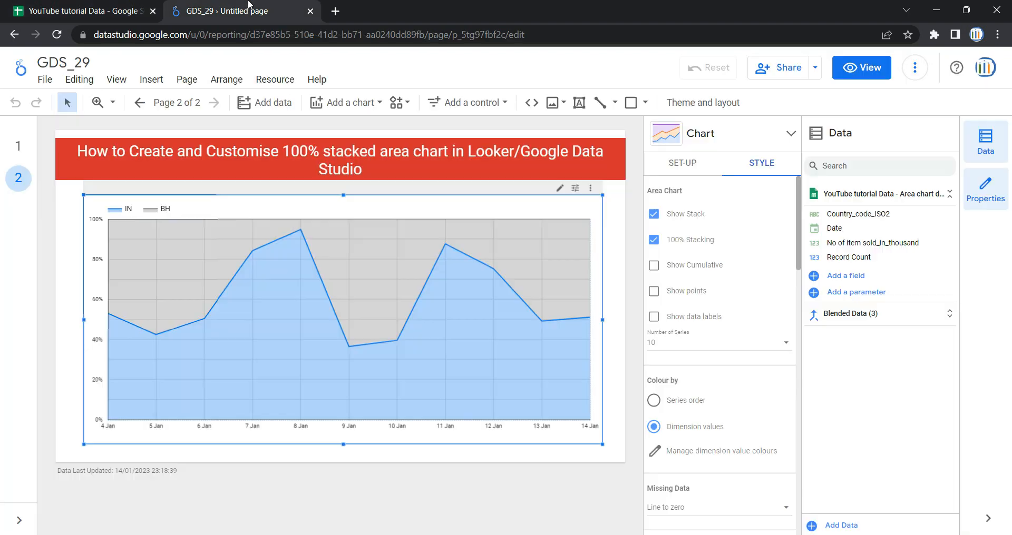
mouse_move(111, 323)
click(869, 68)
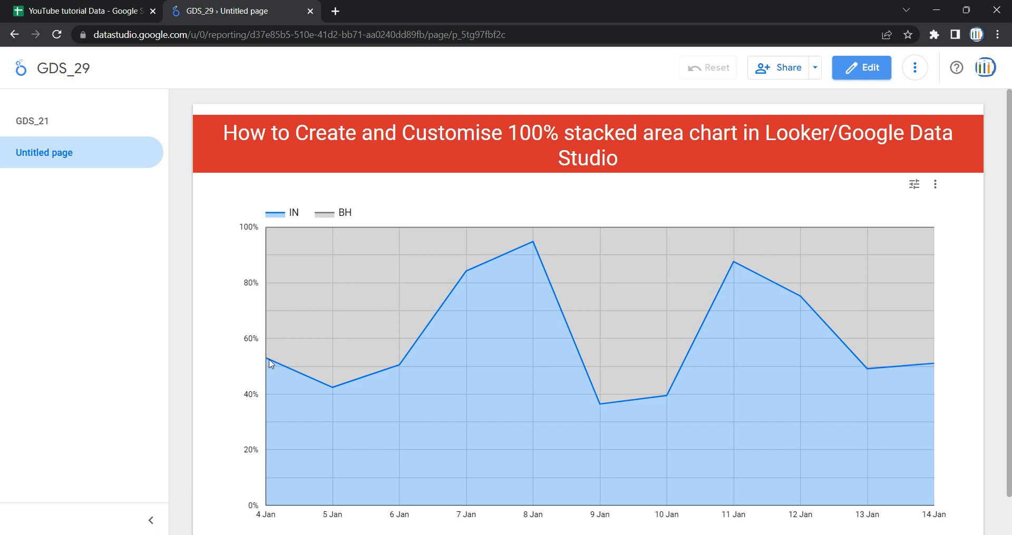
Step: Return the report to edit mode, select the 100% stacked area chart and open its style settings
mouse_move(267, 361)
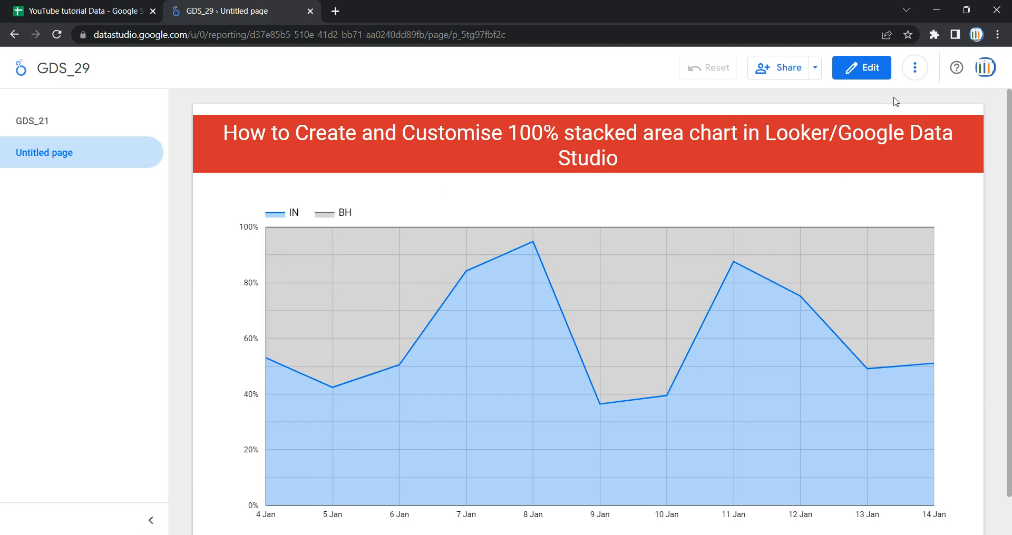
click(870, 72)
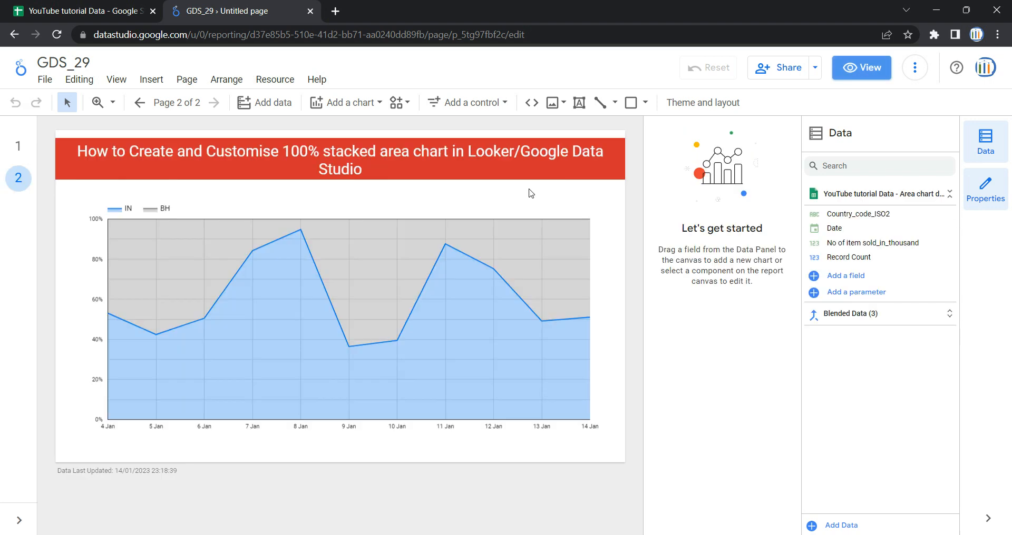
click(533, 196)
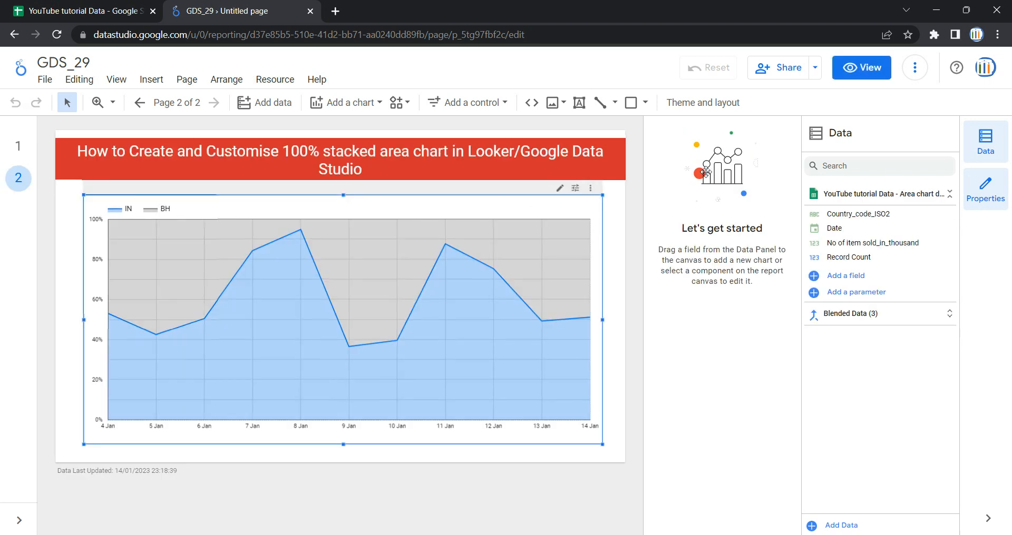
click(761, 164)
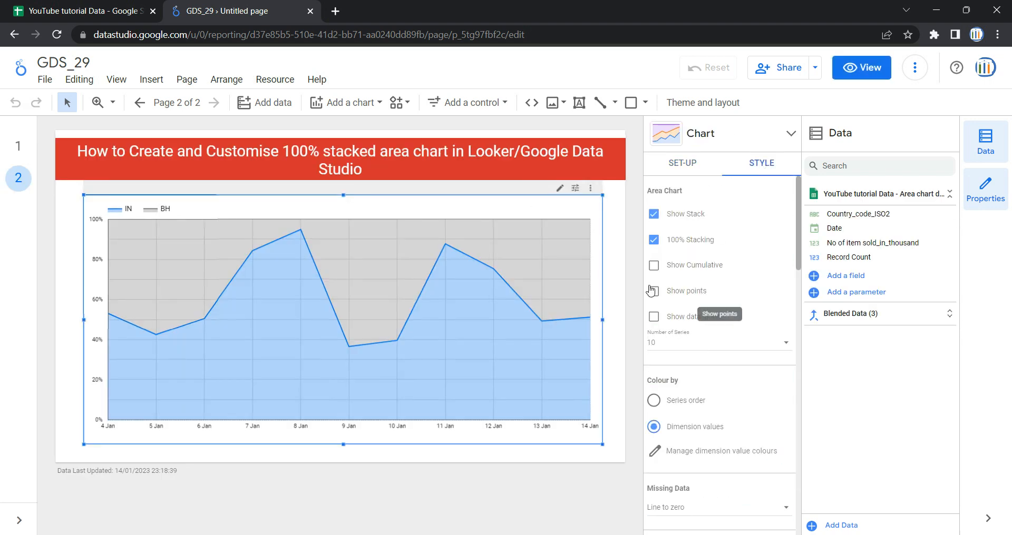
Step: Try the cumulative display on the area chart and turn it back off
click(673, 269)
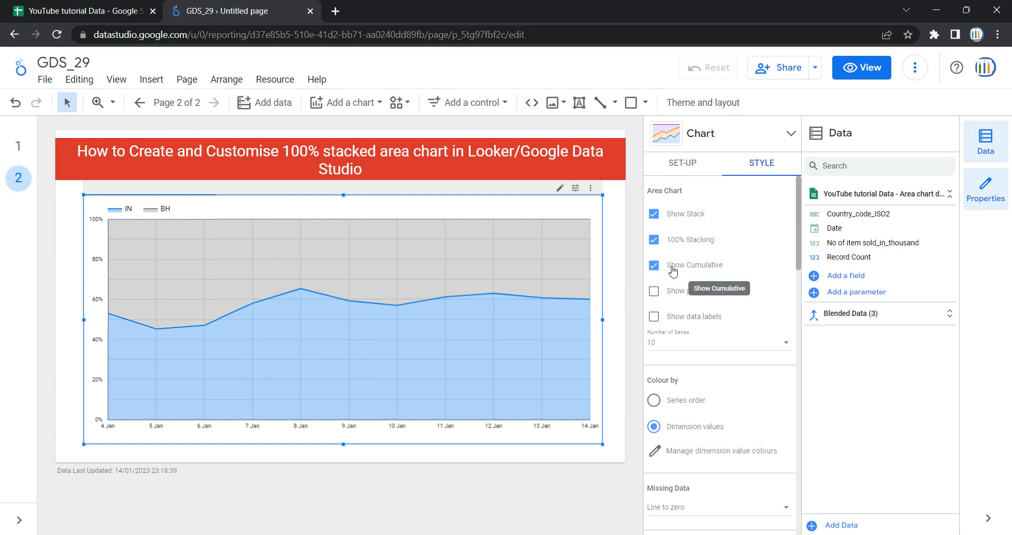
click(673, 271)
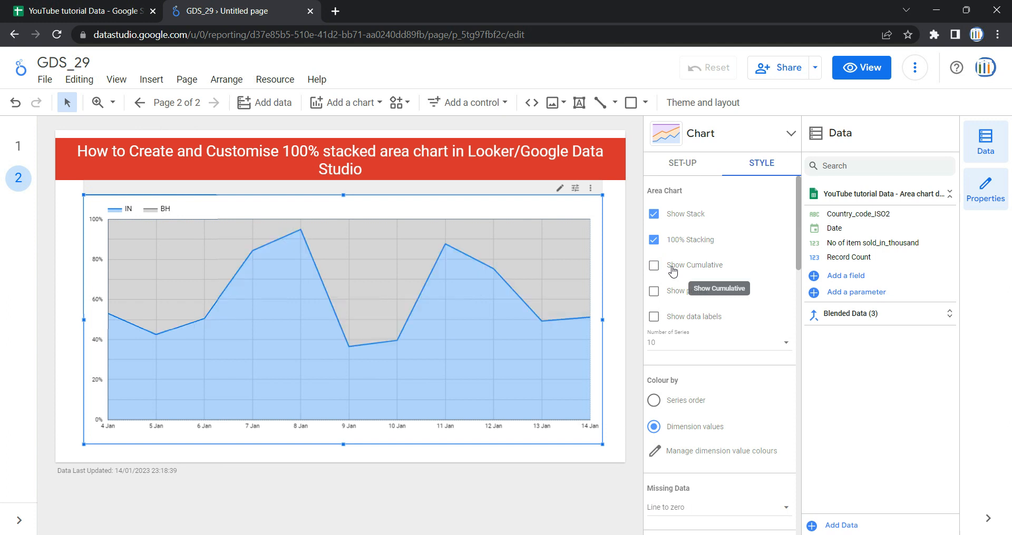
Step: Show data points on both series of the area chart
click(680, 296)
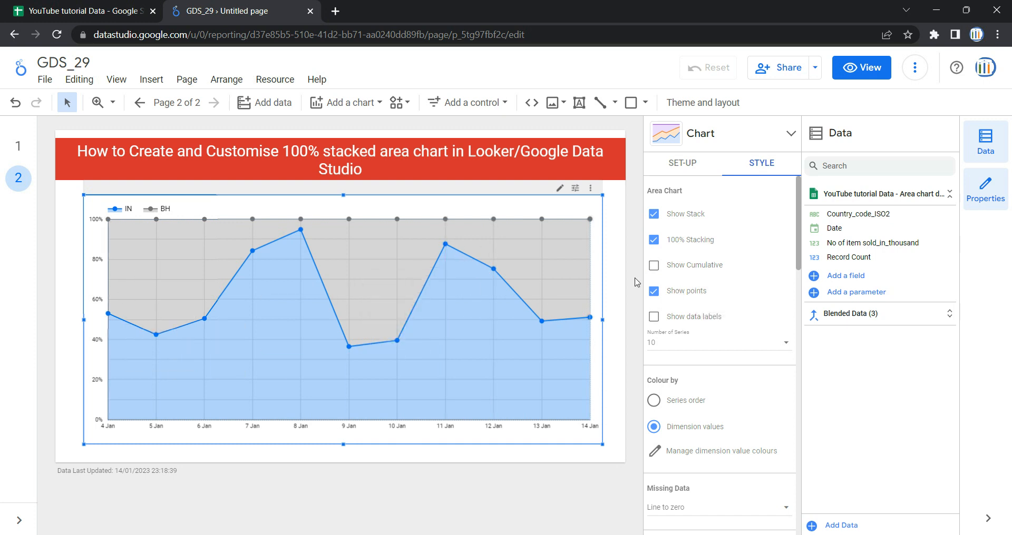
click(676, 293)
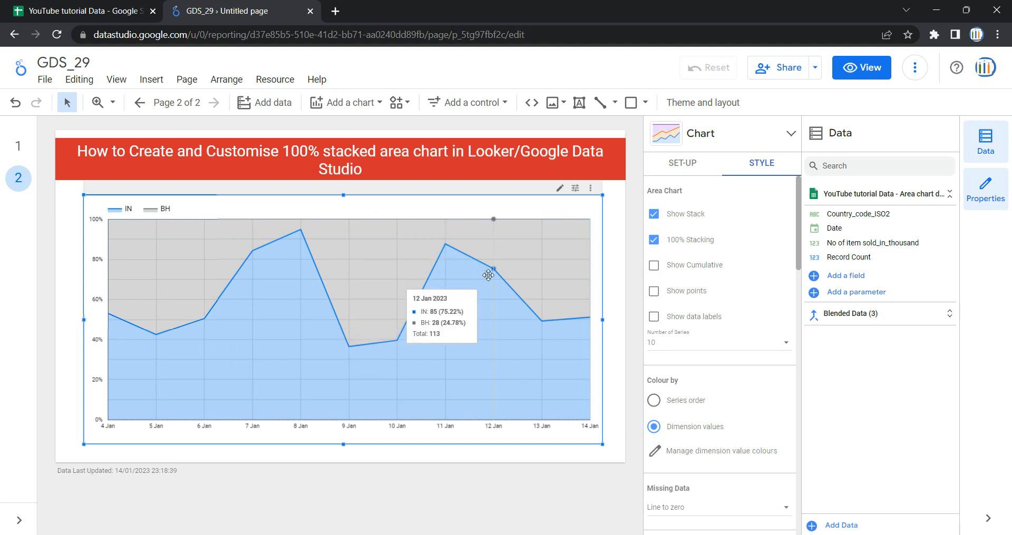
click(678, 295)
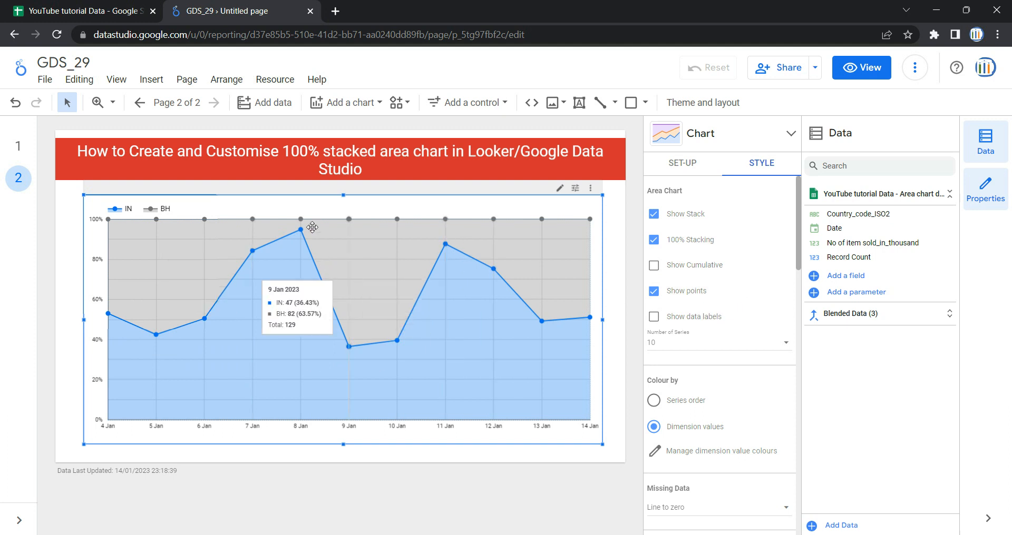
Step: Show data labels on the area chart and enable compact numbers for them
click(694, 317)
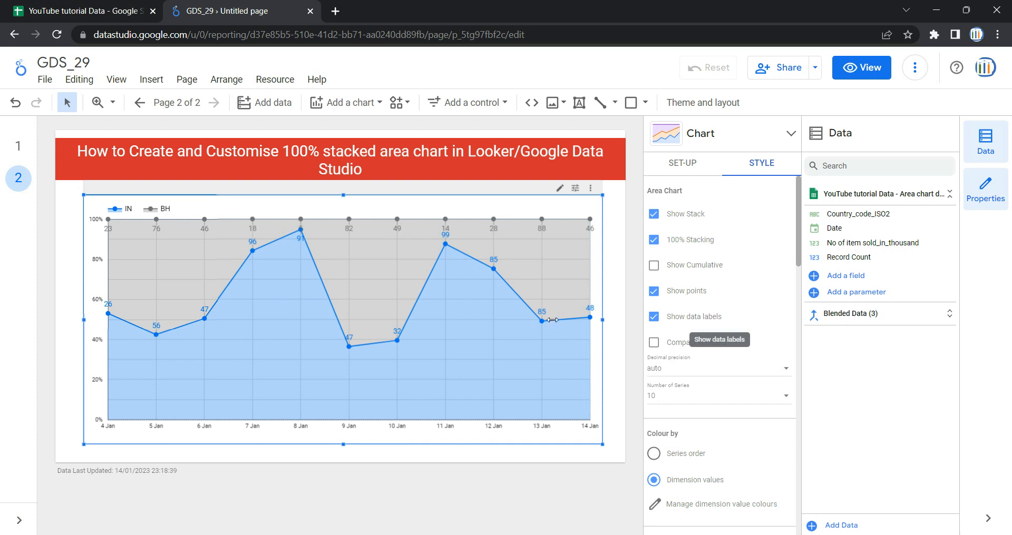
mouse_move(538, 302)
click(691, 319)
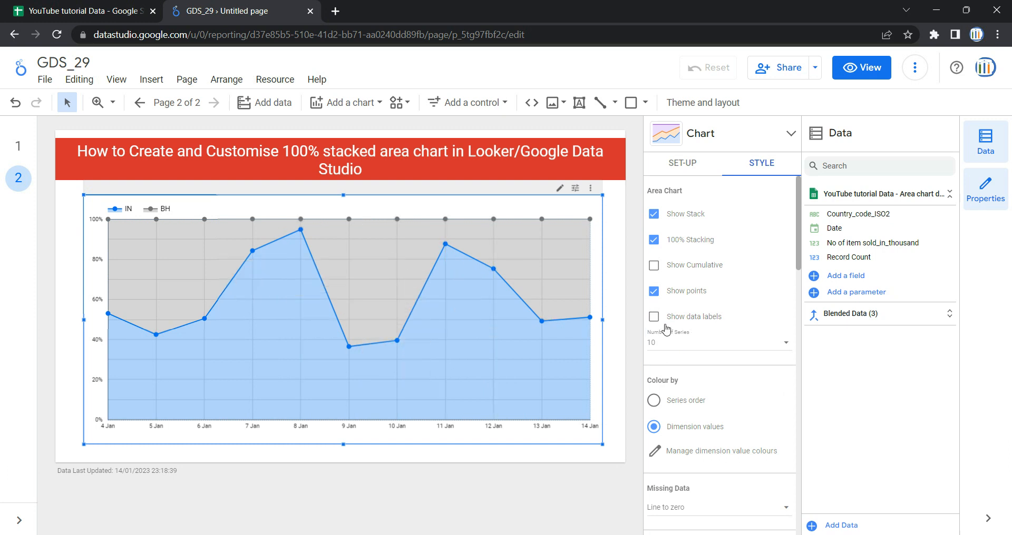
click(667, 323)
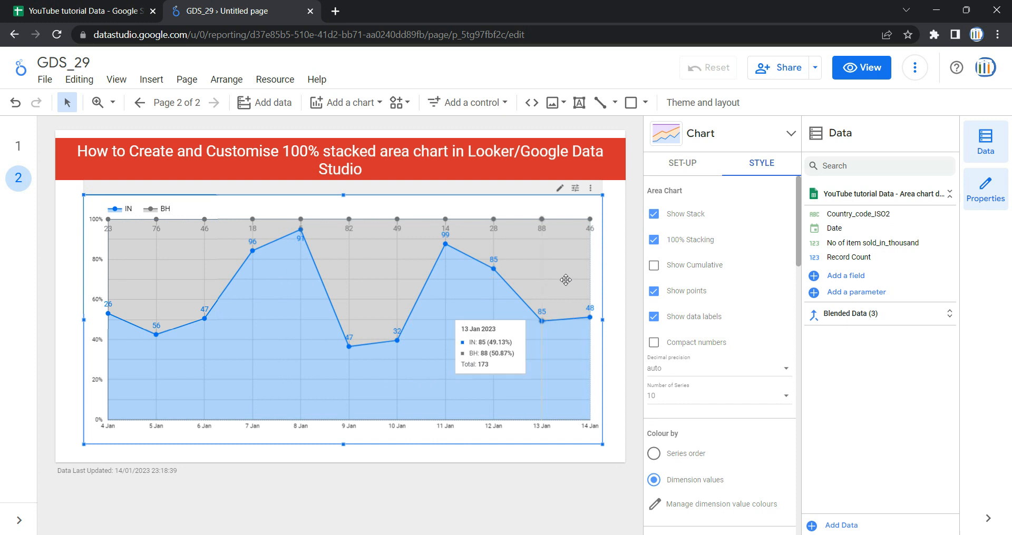
click(679, 318)
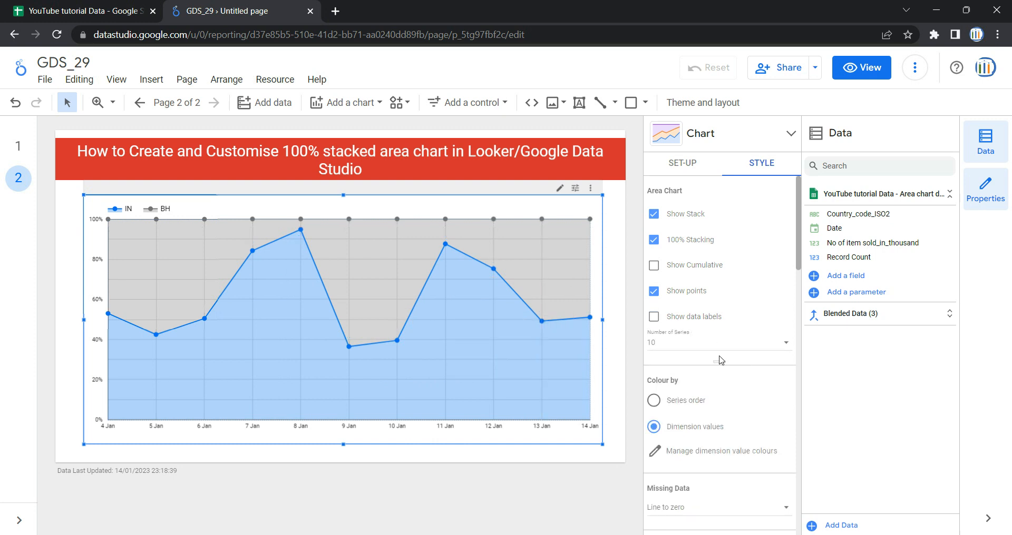
click(654, 320)
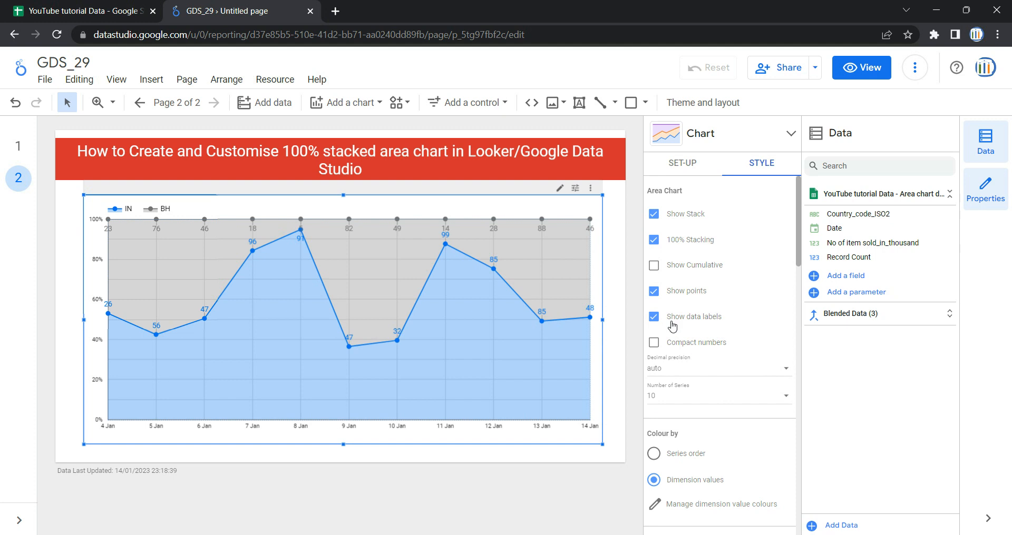
click(684, 347)
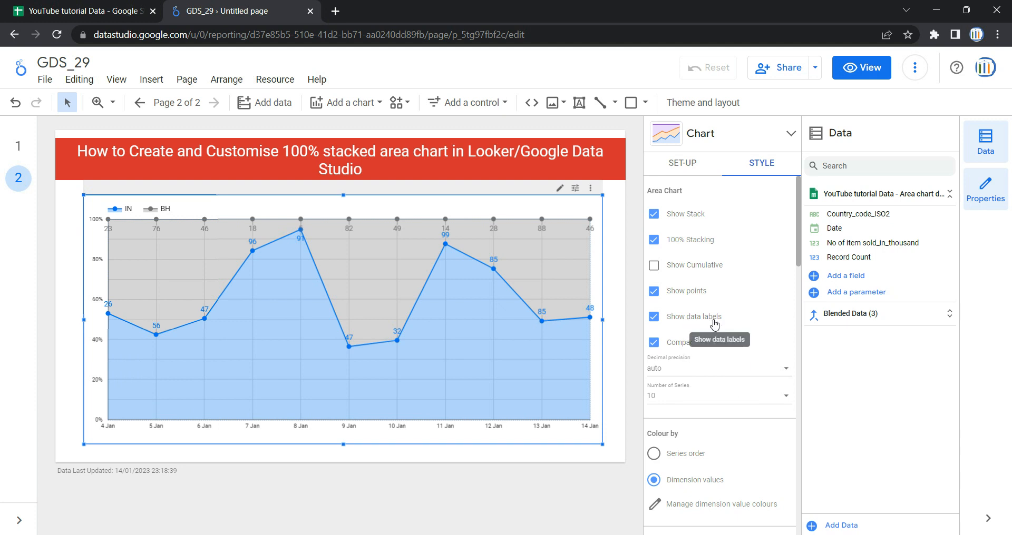
Step: Try decimal precisions of 2 and 3 on the data labels, and restore the precision to auto
click(694, 367)
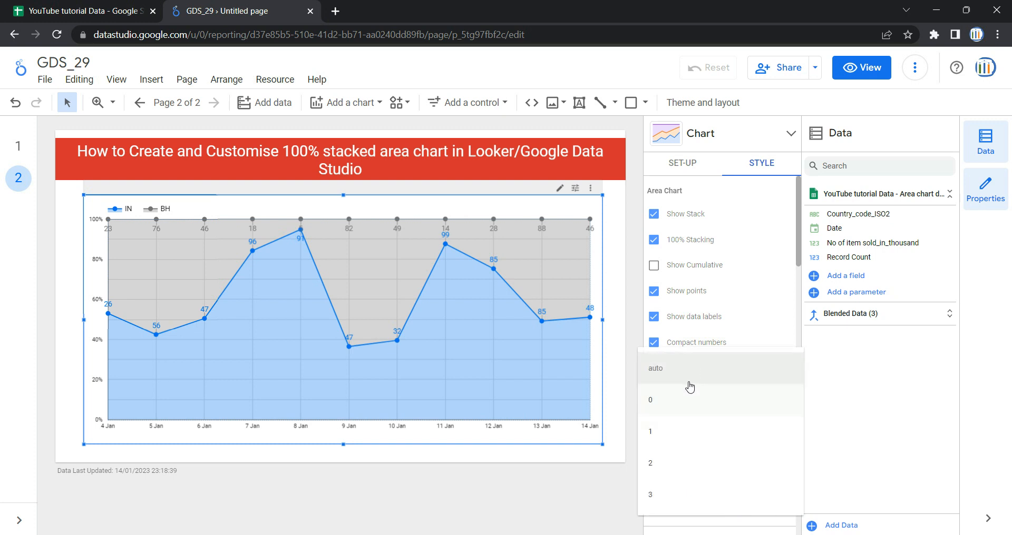
click(689, 456)
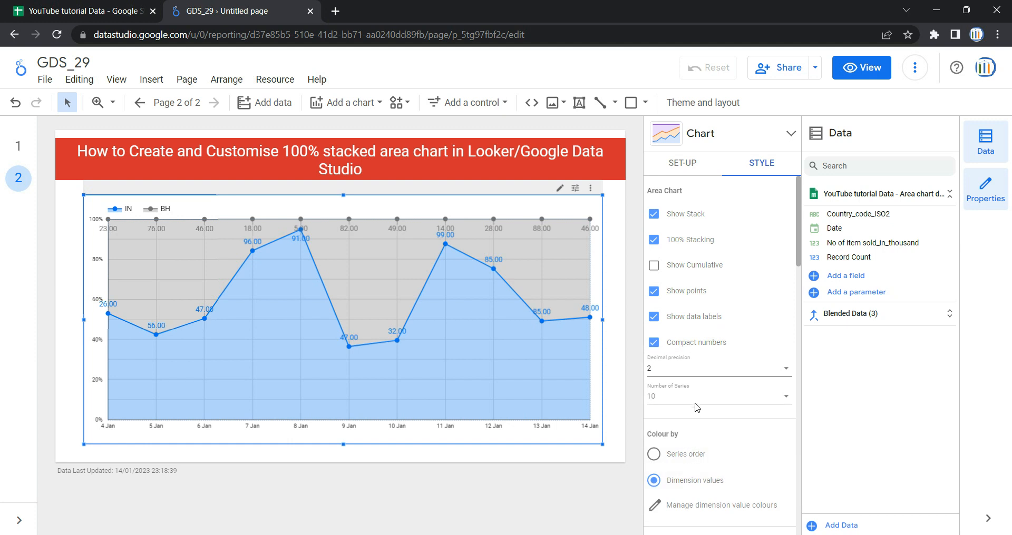
click(694, 368)
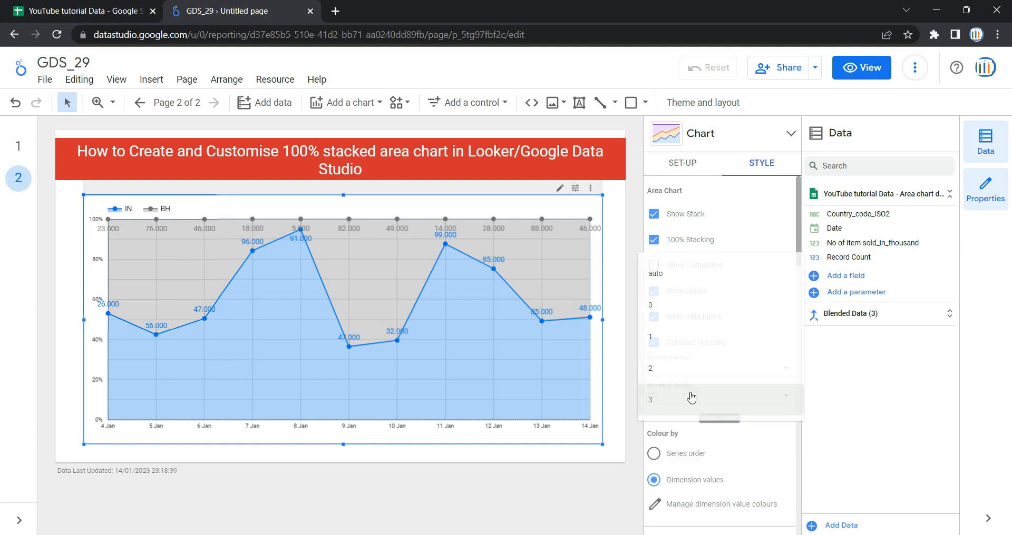
click(690, 399)
click(685, 369)
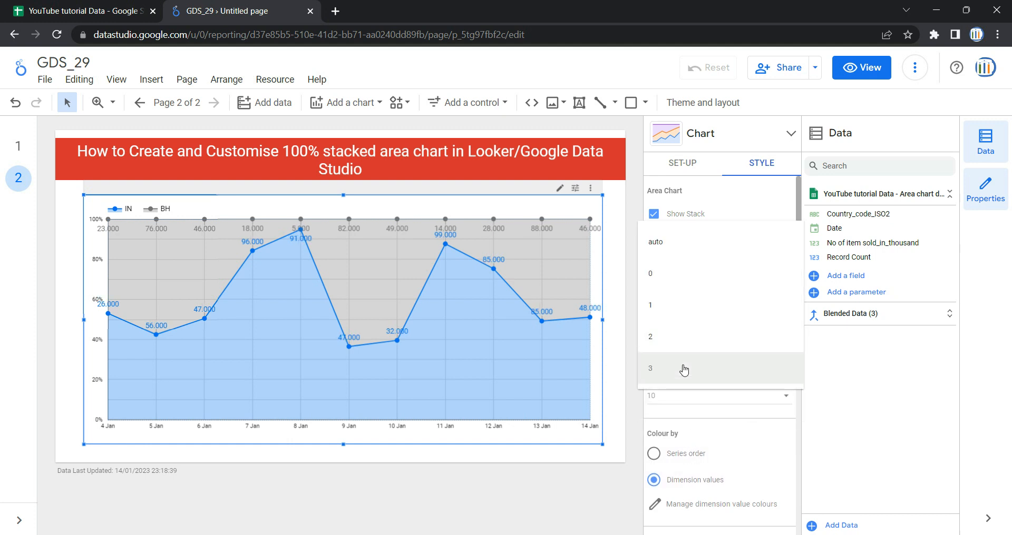
click(693, 249)
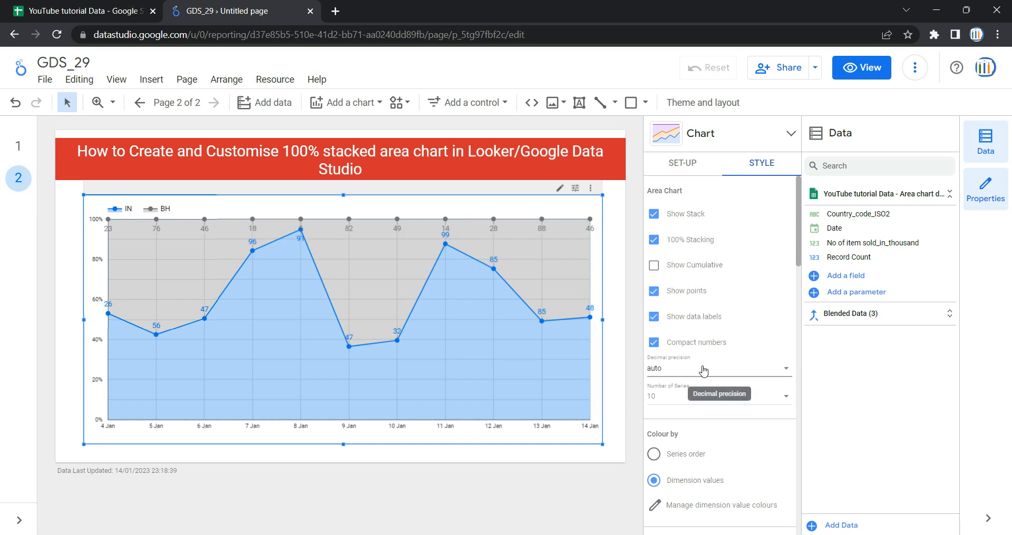
Step: Browse the available values for the chart's number of series without changing the setting
scroll(704, 371, down, 1)
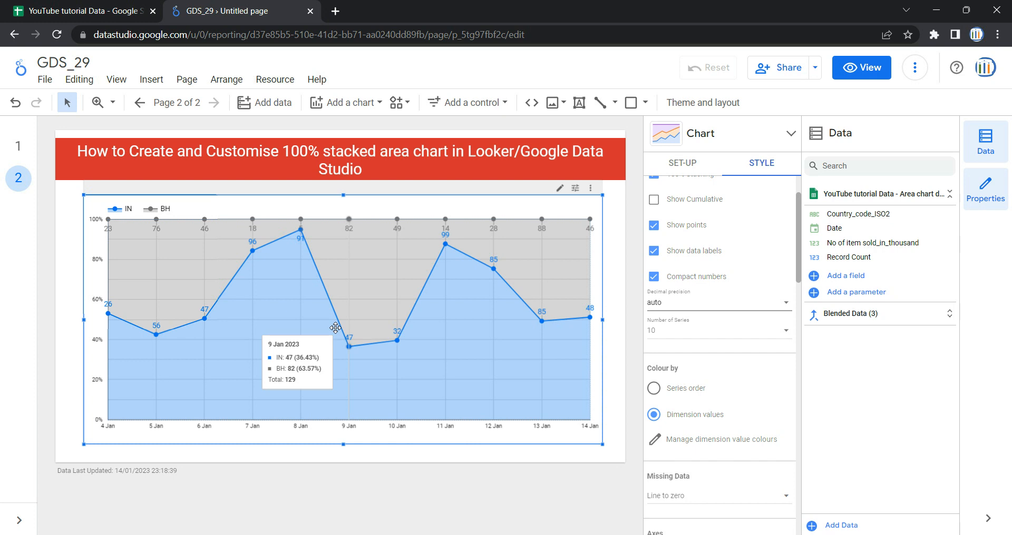
click(707, 342)
scroll(707, 421, down, 6)
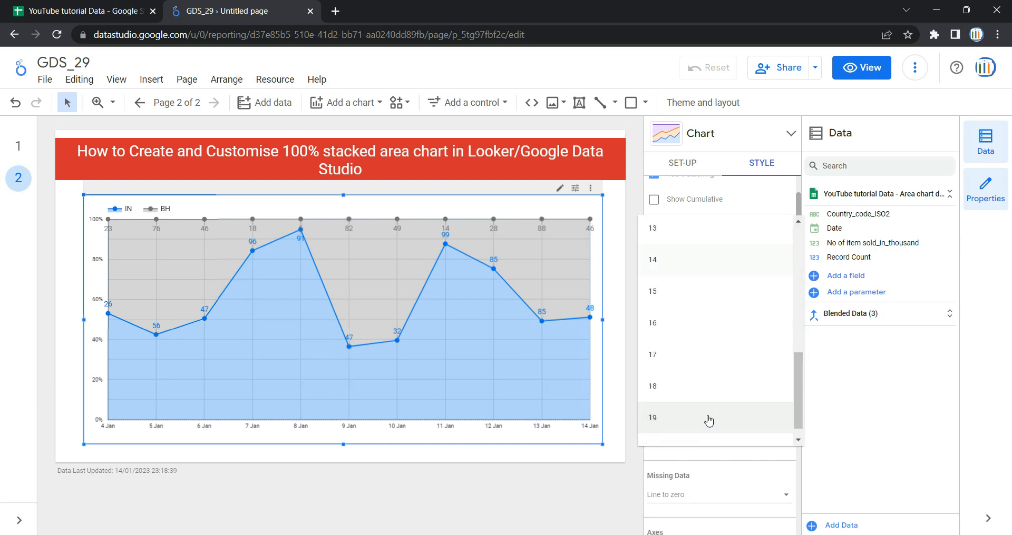
scroll(709, 420, down, 2)
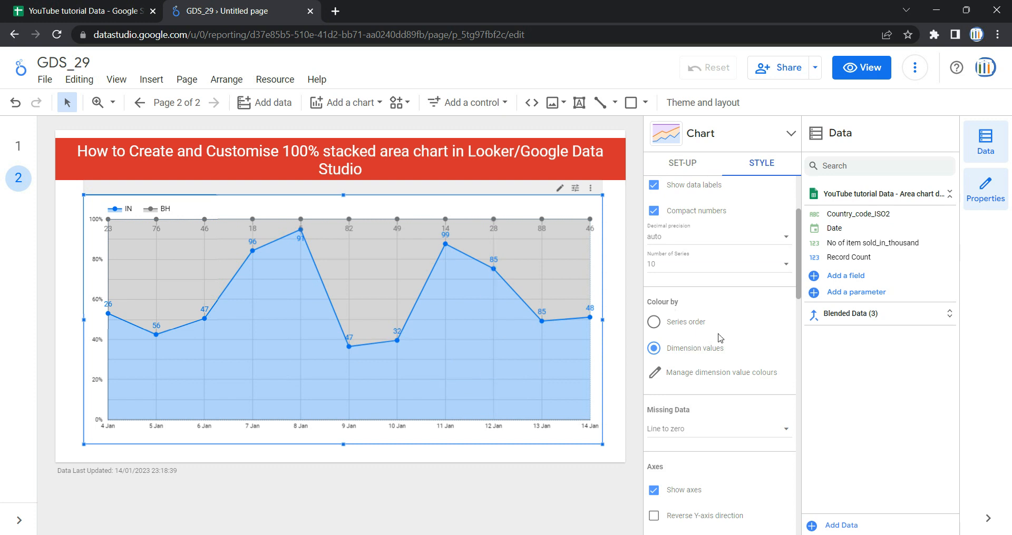
Step: Colour the area chart by series order and set the number of series to 2
click(686, 323)
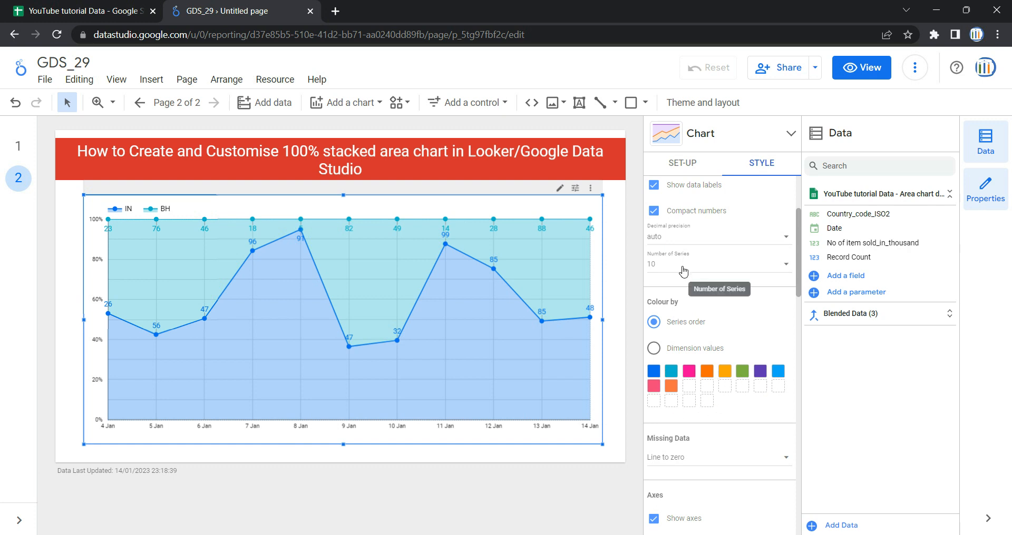
click(683, 272)
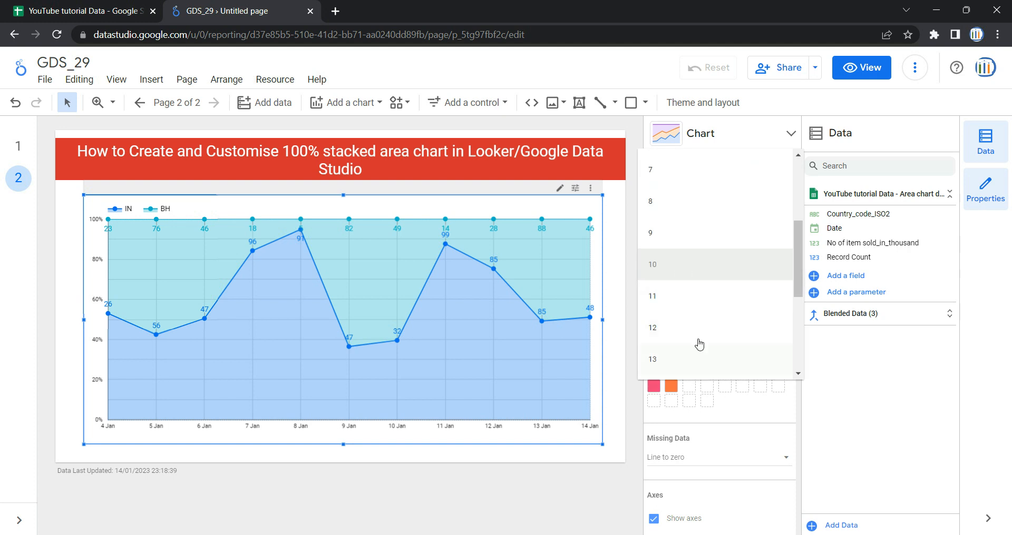
click(778, 431)
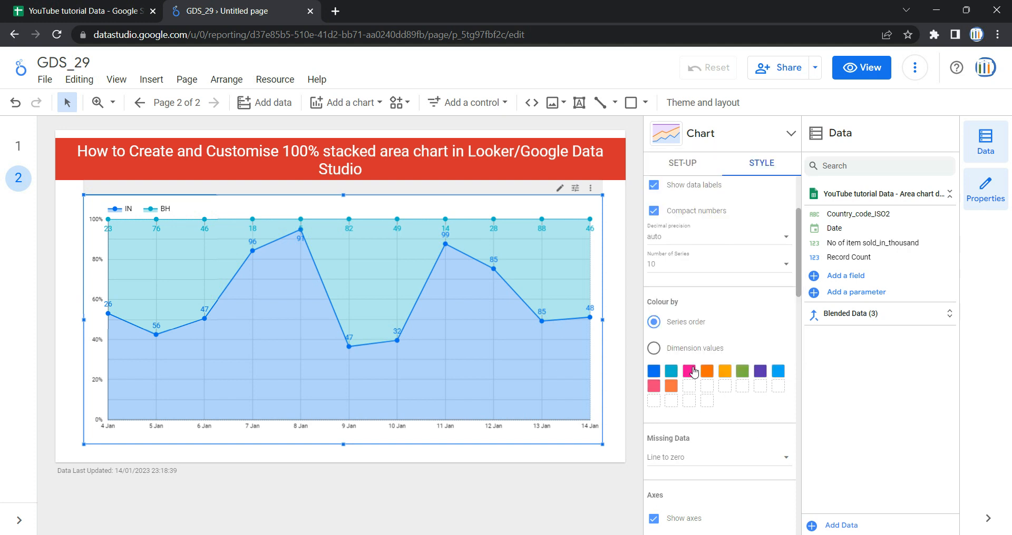
click(676, 266)
scroll(674, 264, up, 3)
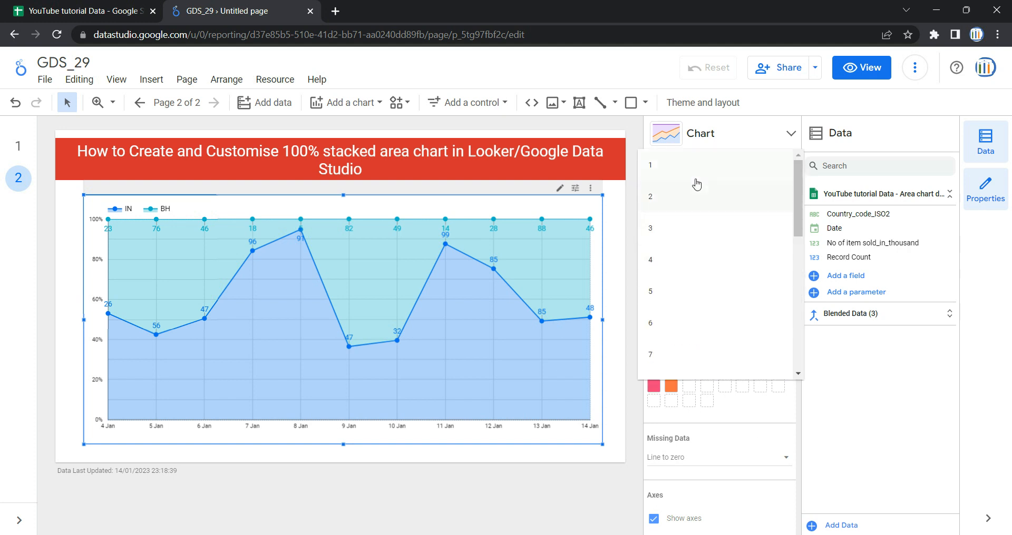
click(697, 204)
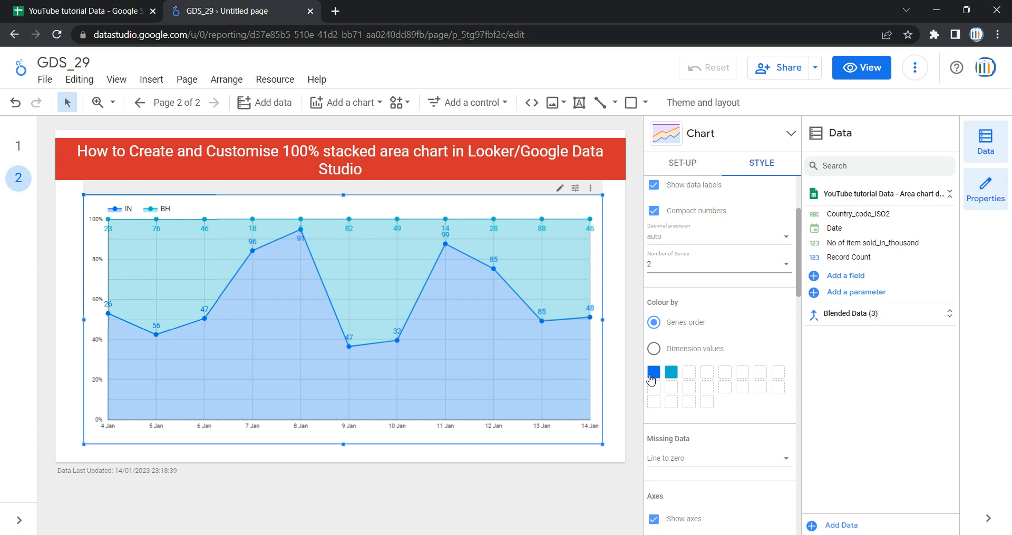
Step: Colour the IN series red and the BH series black
click(653, 374)
click(680, 377)
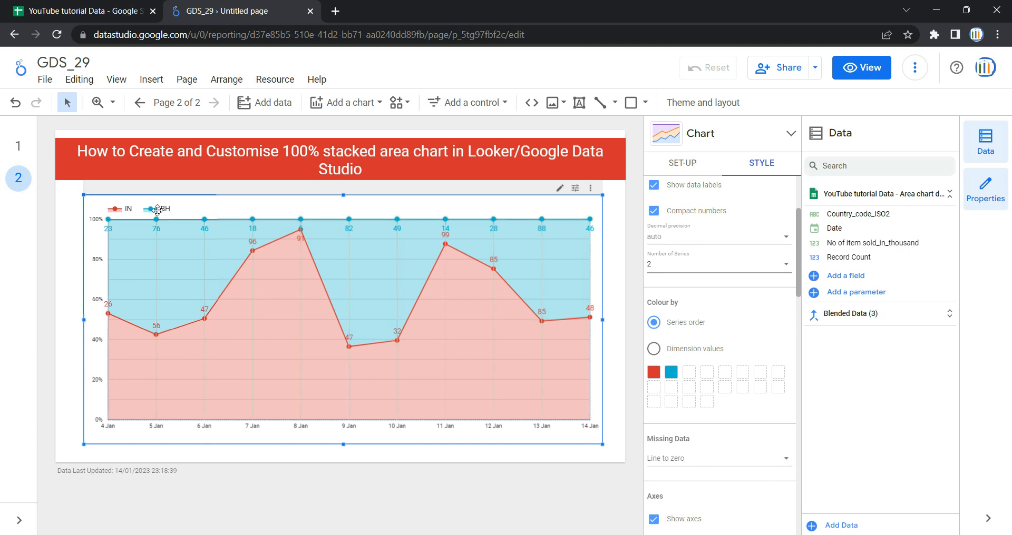
click(672, 374)
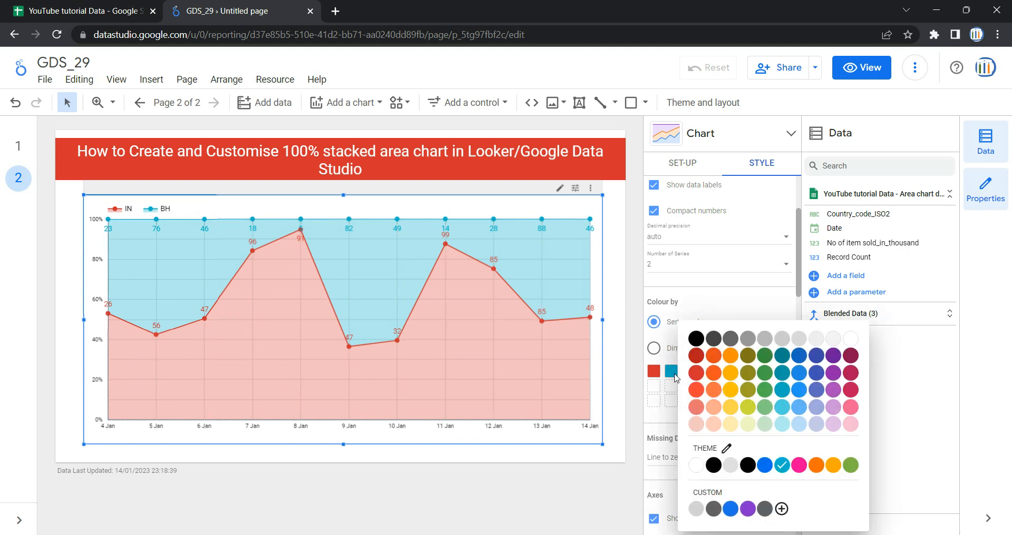
click(748, 465)
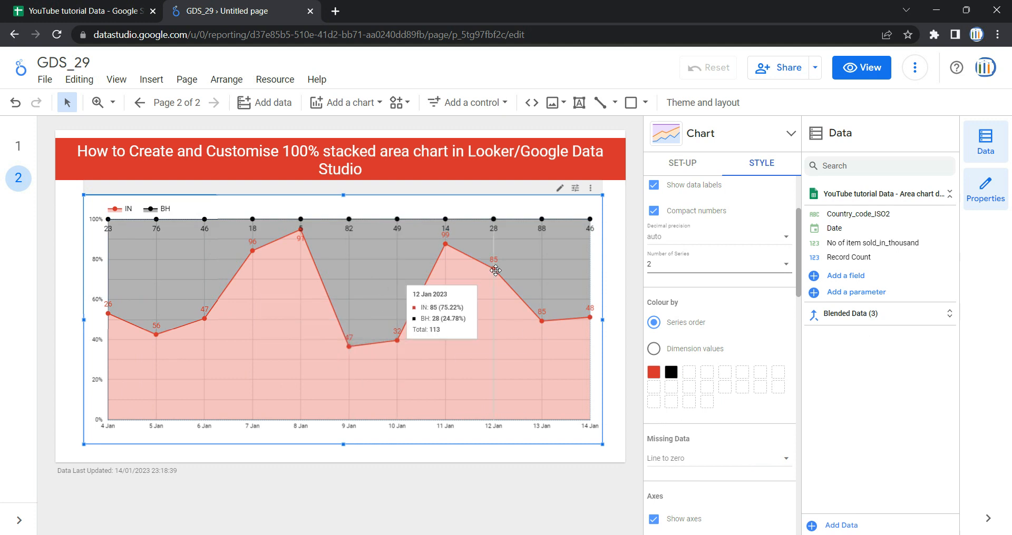
Step: Switch the chart's colouring back to dimension values and review the list of dimension value colours
click(694, 350)
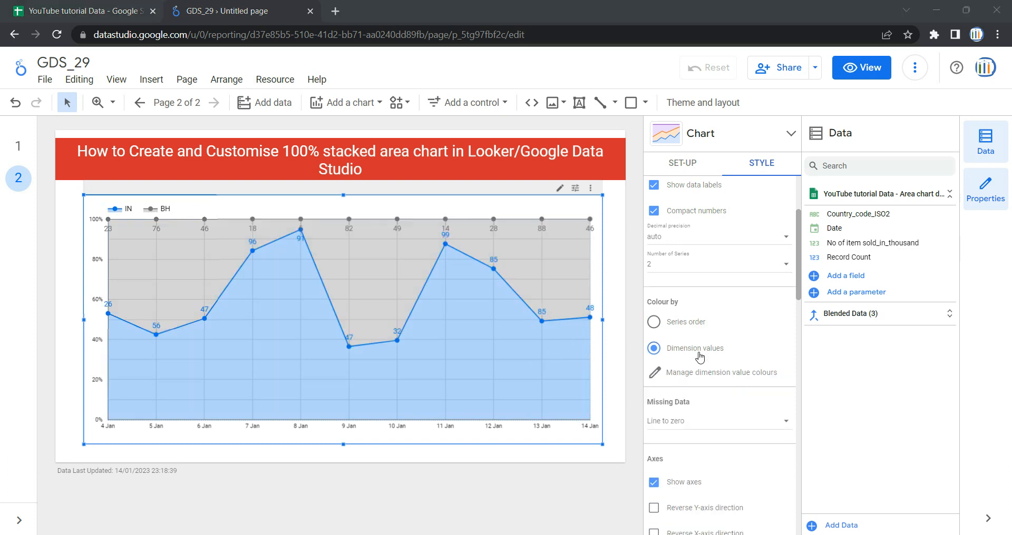
click(715, 375)
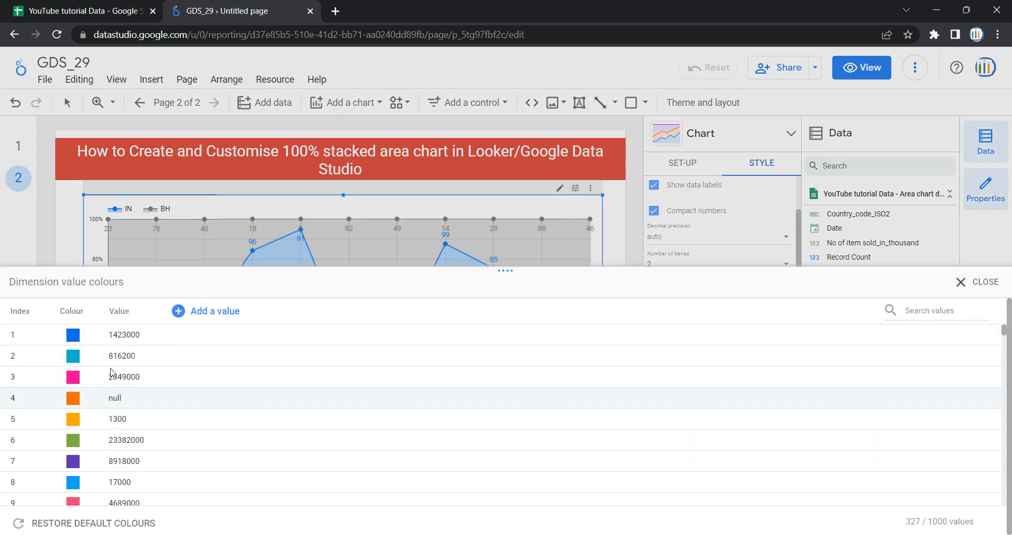
scroll(136, 413, down, 8)
scroll(135, 413, up, 6)
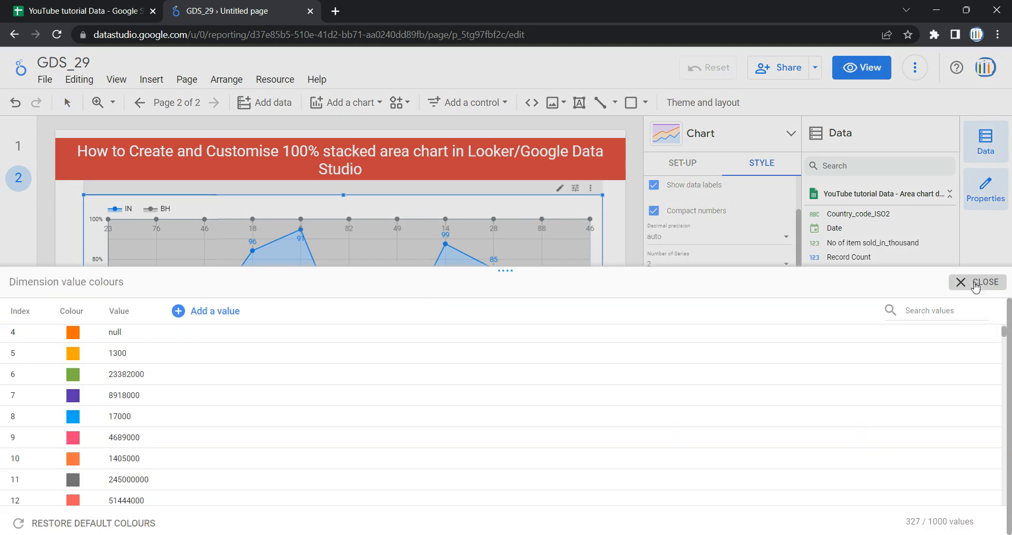
click(979, 283)
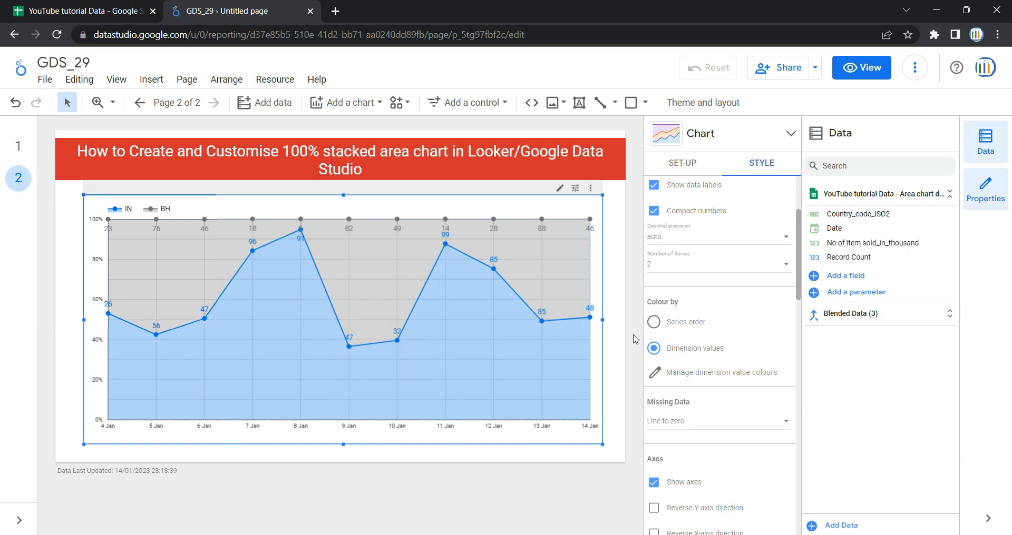
Step: Colour the chart by series order again and review the available Missing Data options without changing the setting
click(673, 329)
click(673, 329)
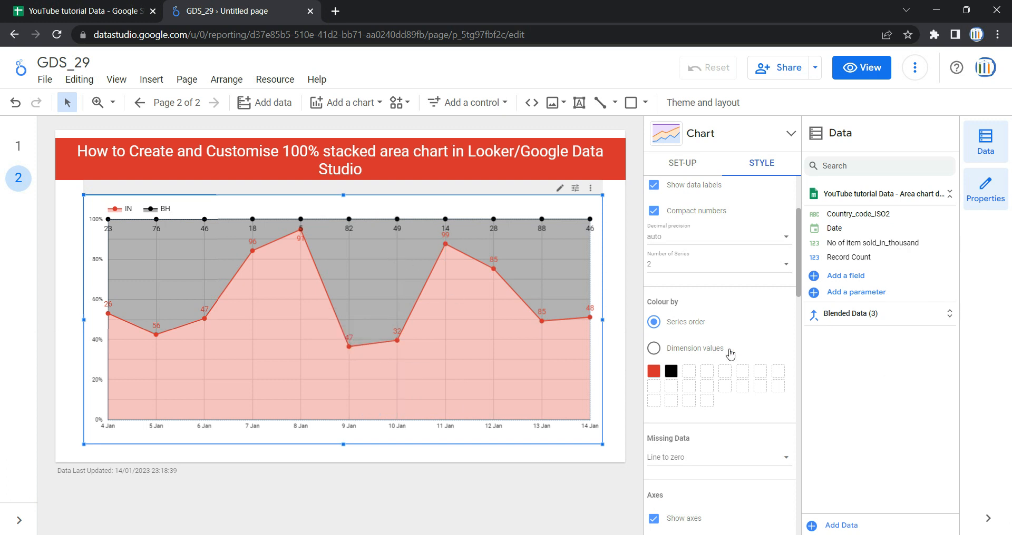
scroll(726, 336, down, 3)
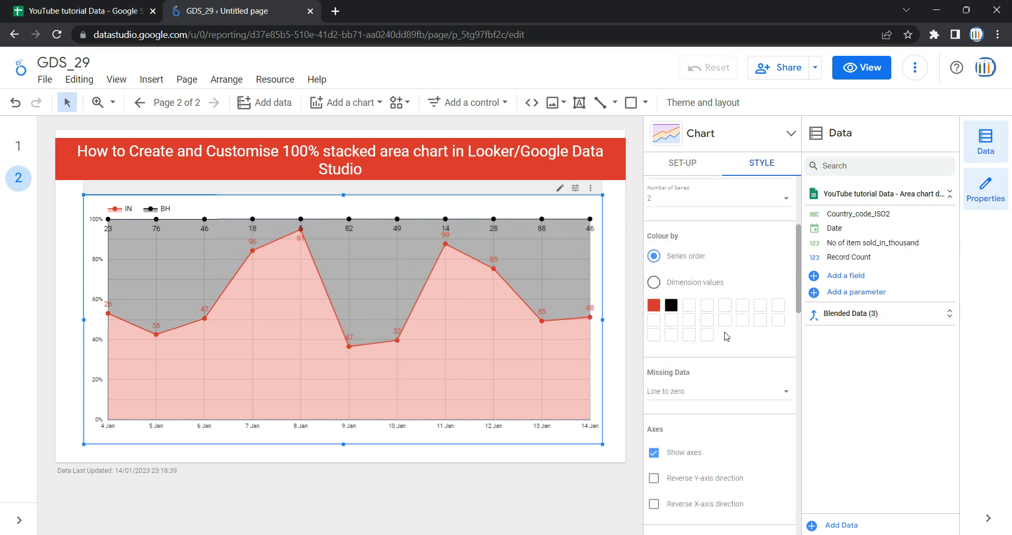
click(725, 337)
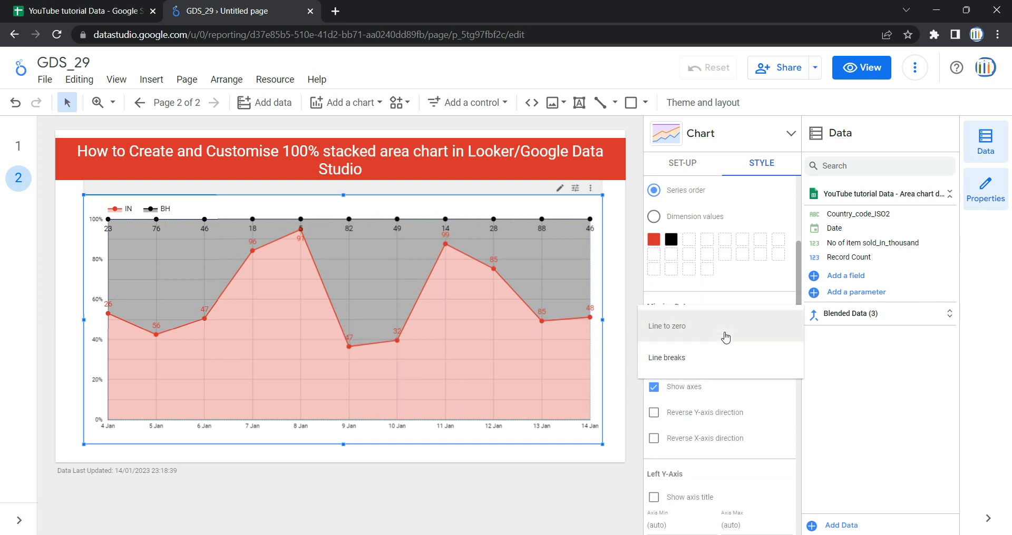
click(651, 306)
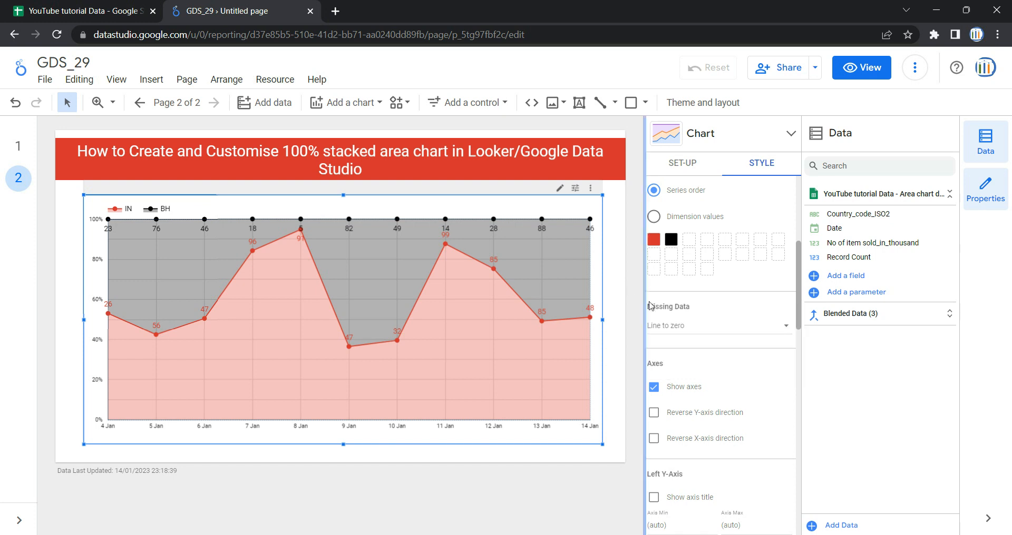
click(678, 326)
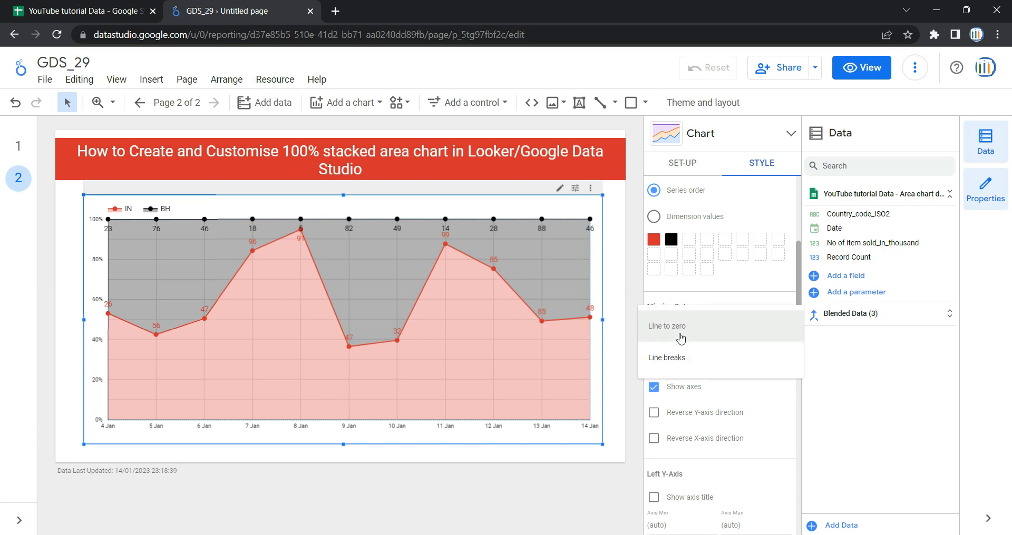
click(639, 395)
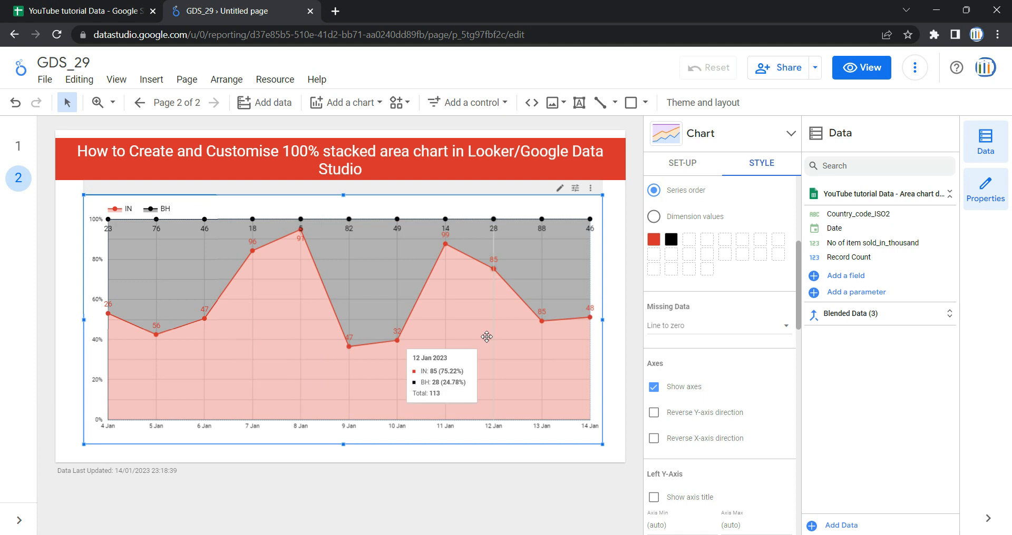
Step: Switch to the Google Sheets source data and clear the percentage calculations in cells D1:D3
click(84, 10)
click(288, 185)
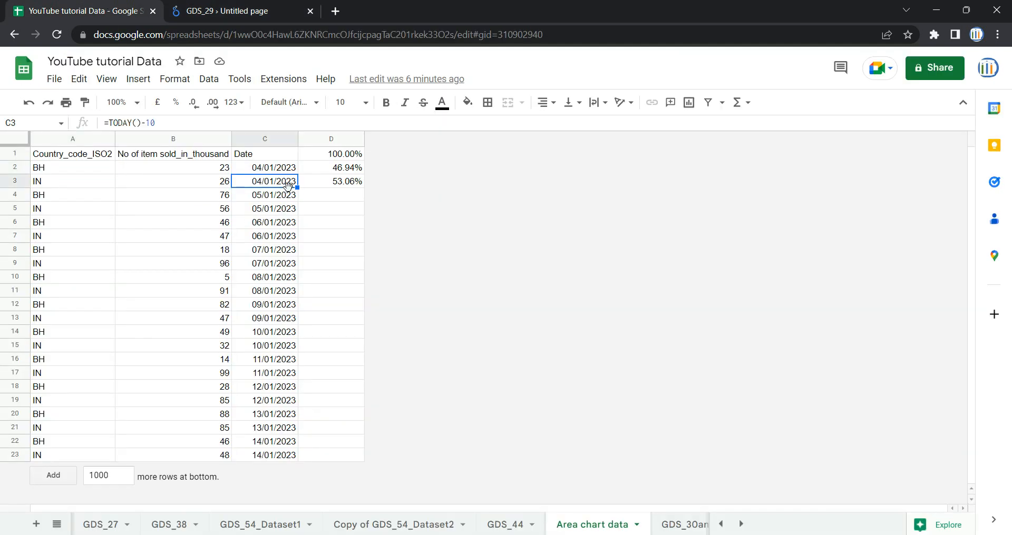
key(Up)
key(Up)
key(Right)
key(shift+Down)
key(shift+Down)
key(Delete)
Step: Replace the formulas in the Date column C1:C23 with their plain values and format the range as Date
key(Left)
key(Down)
key(Up)
key(ctrl+shift+Down)
key(ctrl+c)
key(ctrl+shift+v)
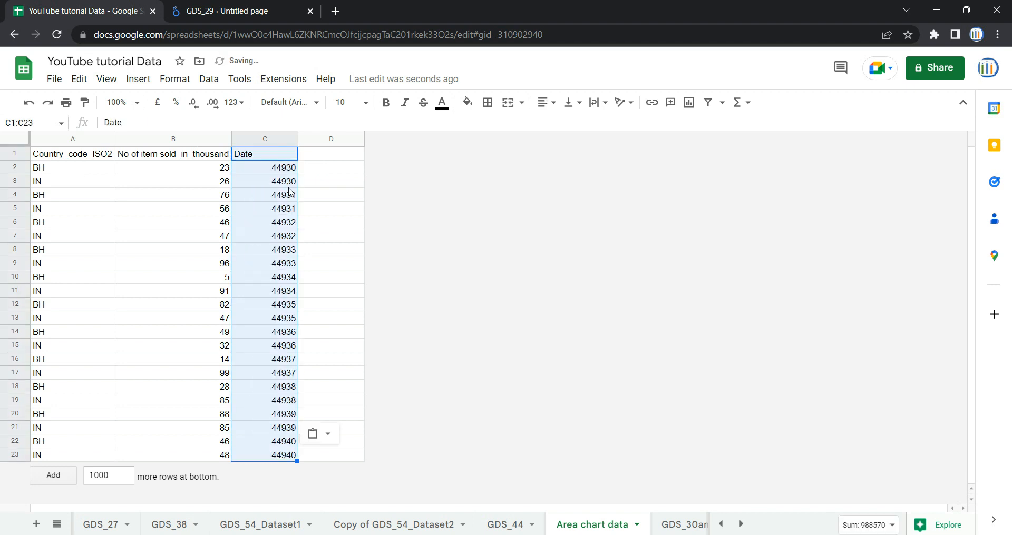
click(234, 103)
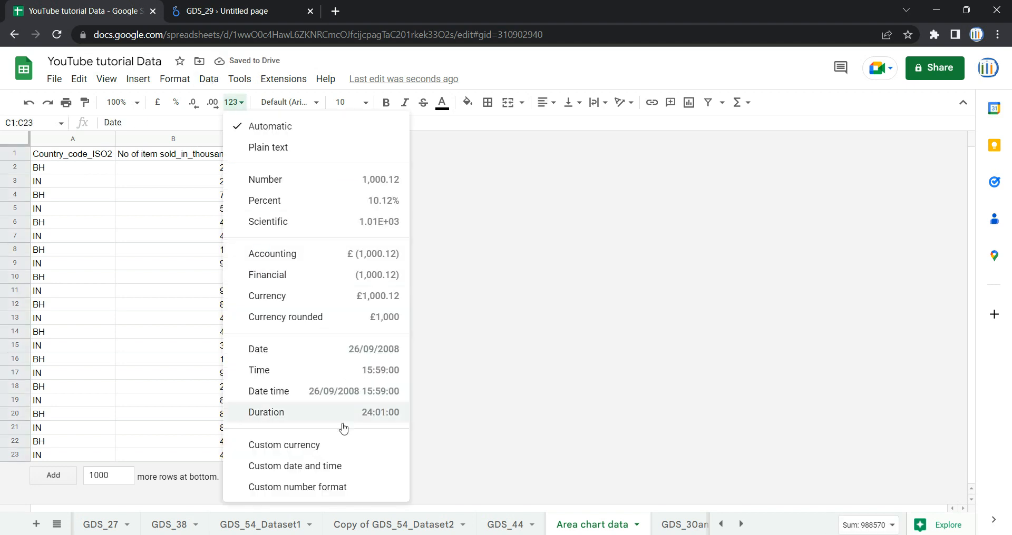
click(355, 350)
Step: Delete the dates in cells C10:C11 of the spreadsheet
click(273, 266)
drag(283, 282, 285, 286)
key(Delete)
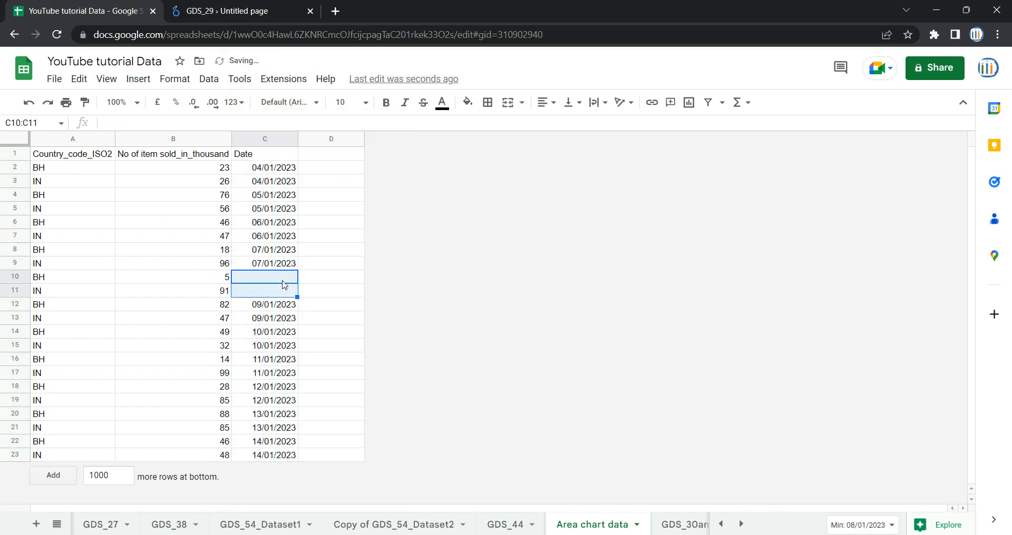
click(285, 262)
Step: Switch to the Data Studio report, refresh its data and set the chart's missing data handling to Line breaks
click(244, 7)
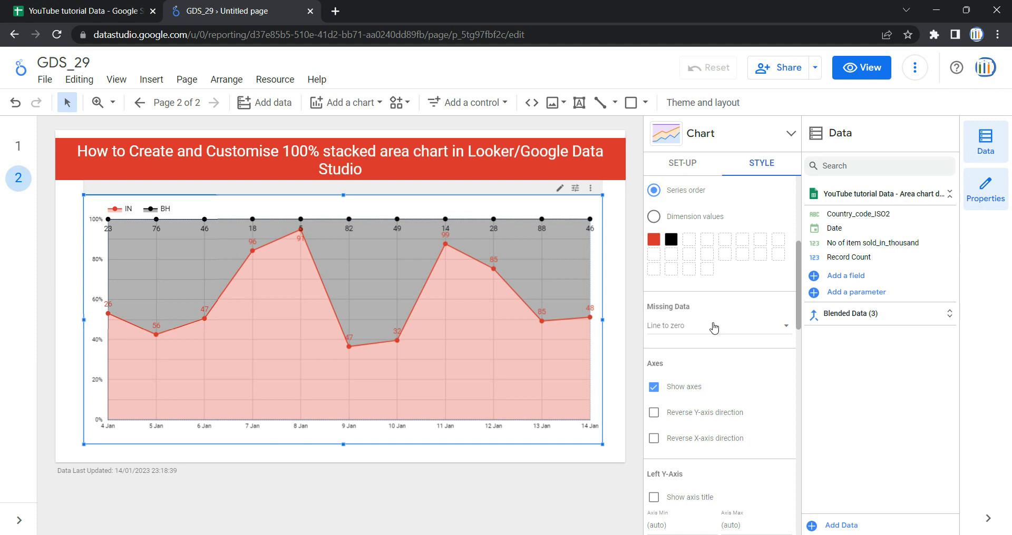
scroll(714, 327, down, 3)
scroll(714, 328, up, 3)
click(85, 10)
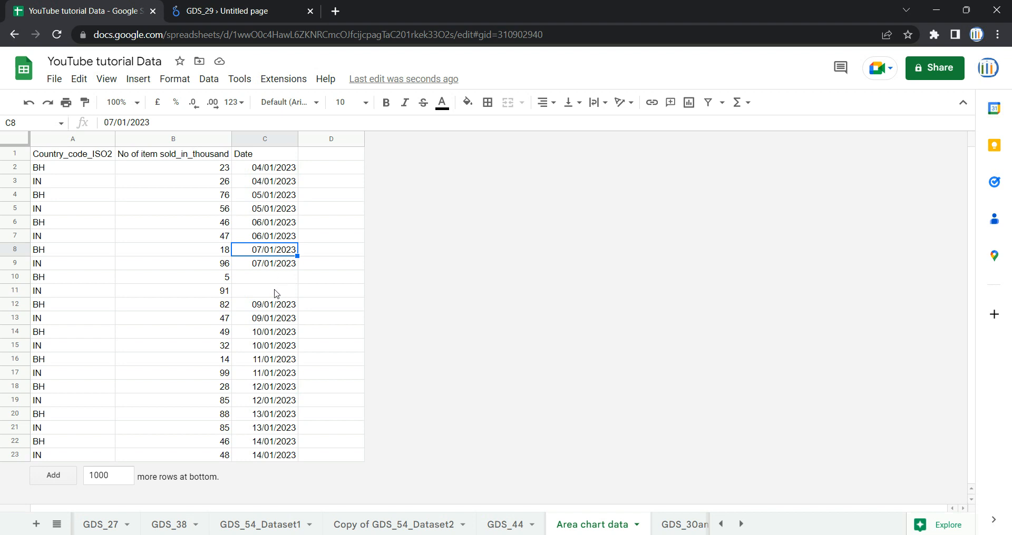
click(262, 6)
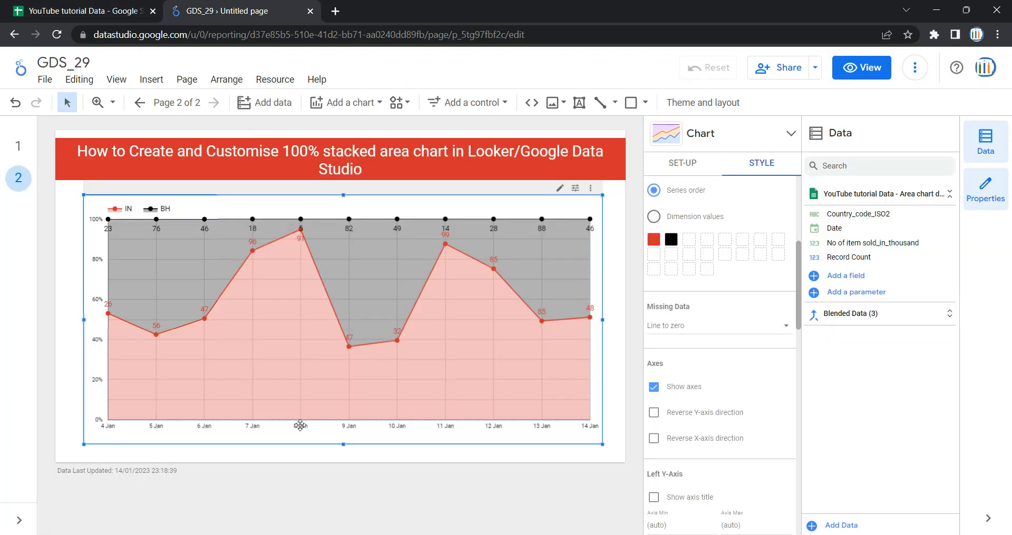
mouse_move(302, 234)
click(917, 73)
click(932, 99)
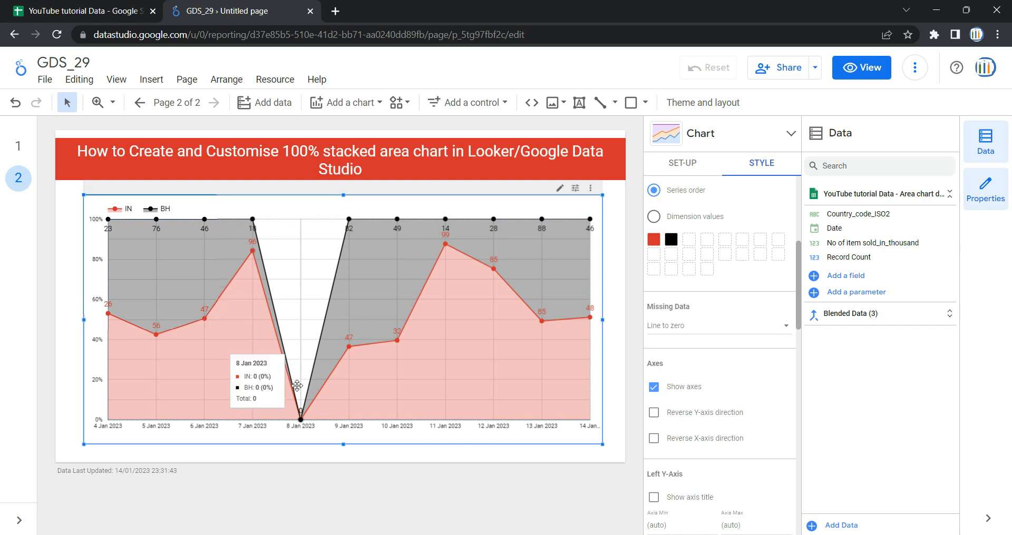
click(764, 326)
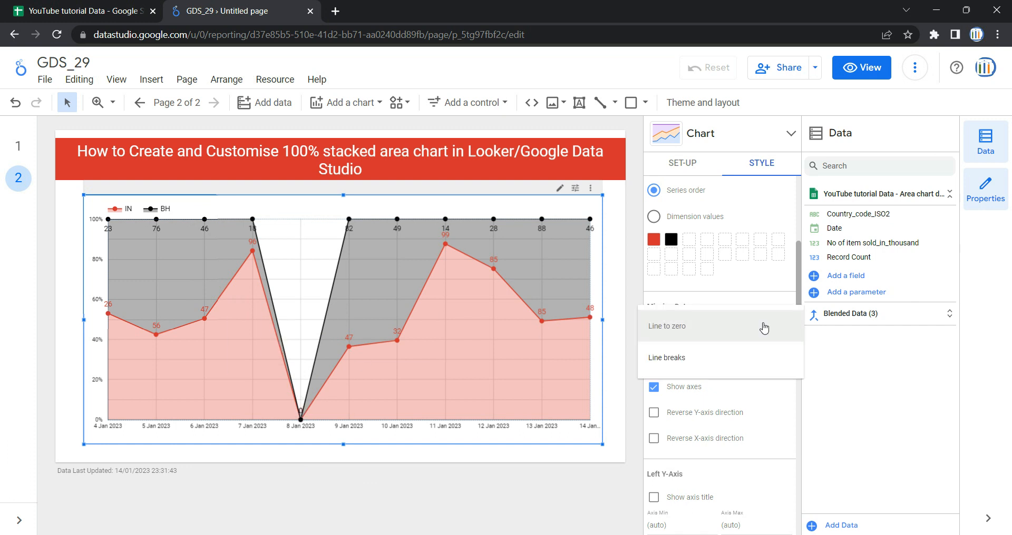
click(748, 357)
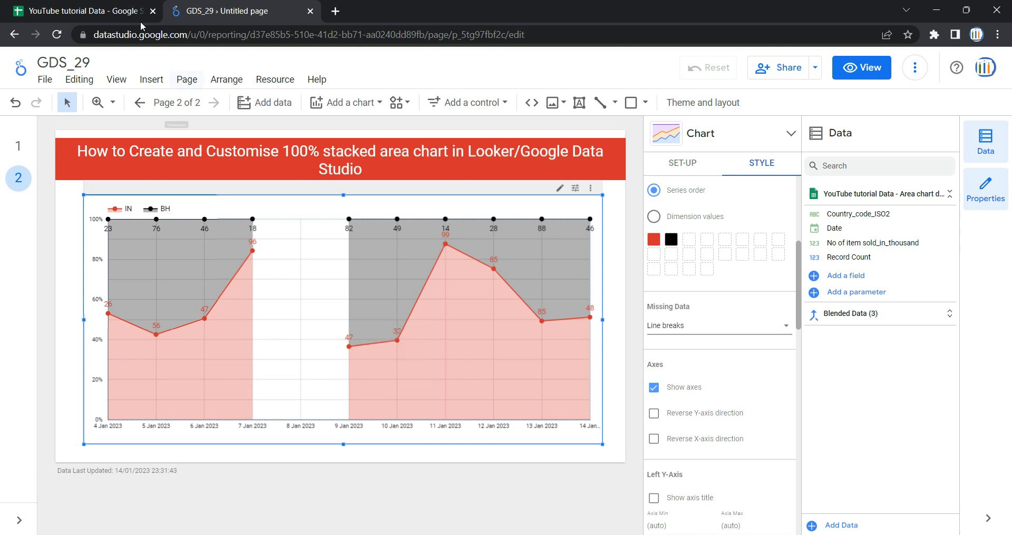
Step: Return to the source spreadsheet and undo the deletion of the dates in C10:C11, keeping the Date formatting
click(84, 10)
click(291, 284)
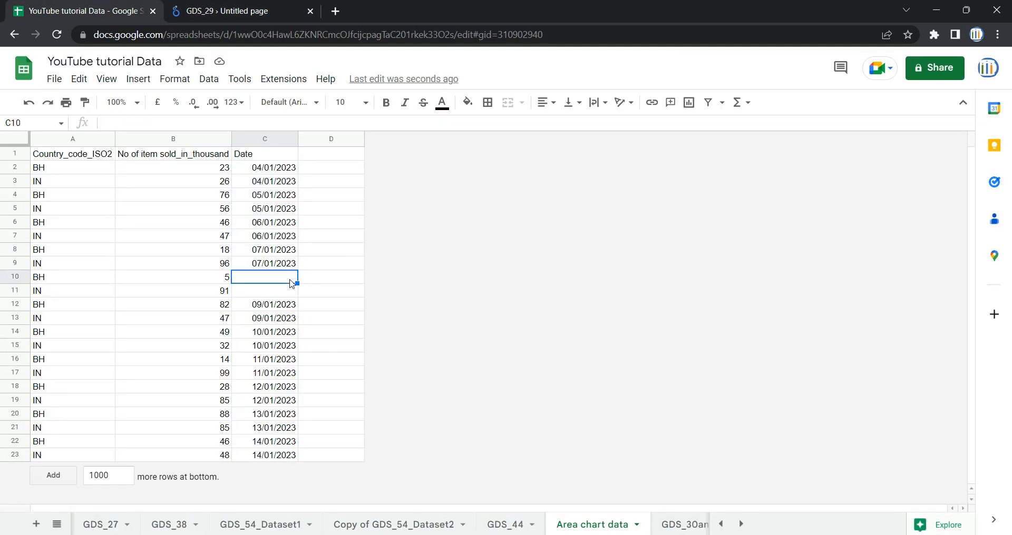
key(ctrl+z)
key(ctrl+z)
key(ctrl+y)
click(275, 221)
Step: Switch back to the Data Studio report and refresh its data
click(270, 6)
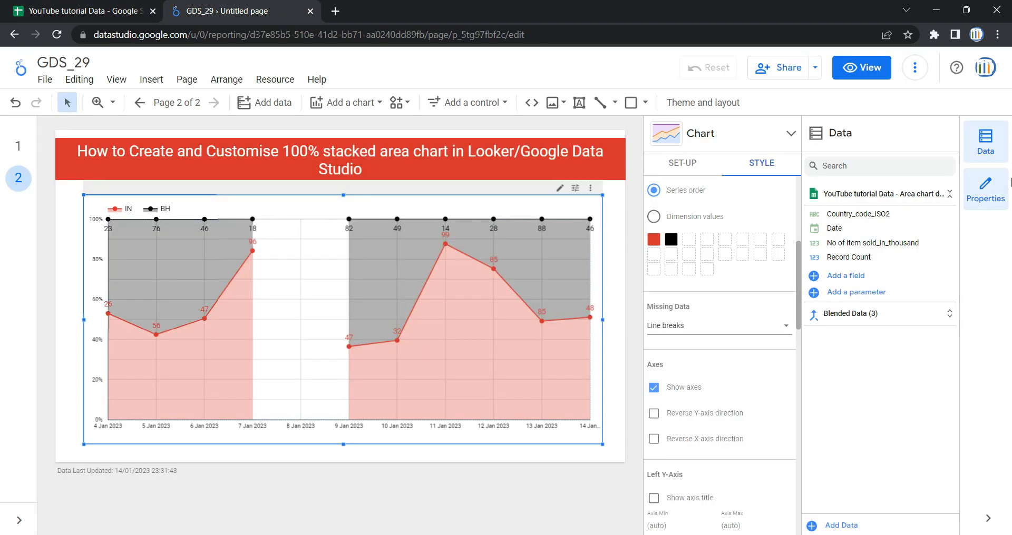
click(914, 67)
click(930, 100)
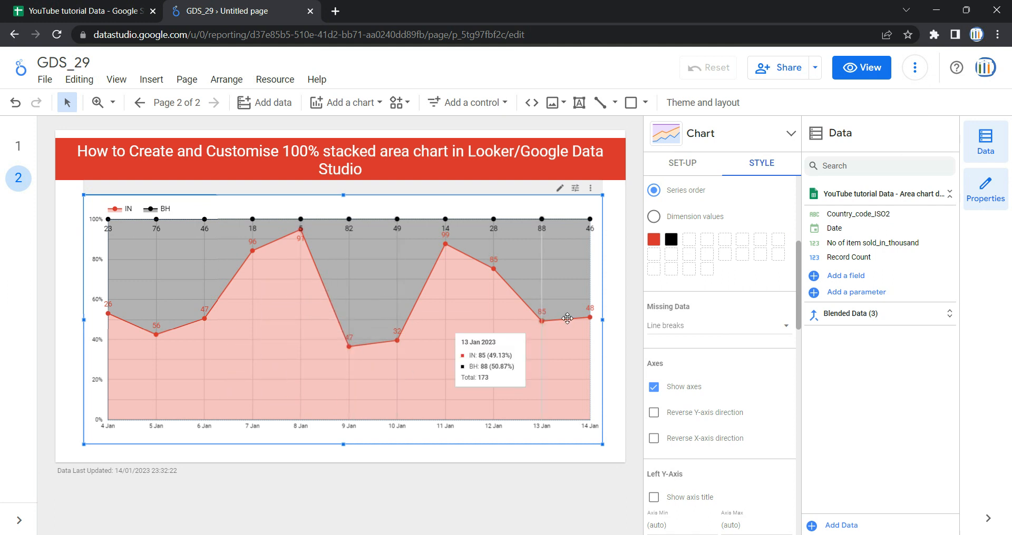
Step: Try hiding the chart's axes, and show them again
scroll(744, 351, down, 1)
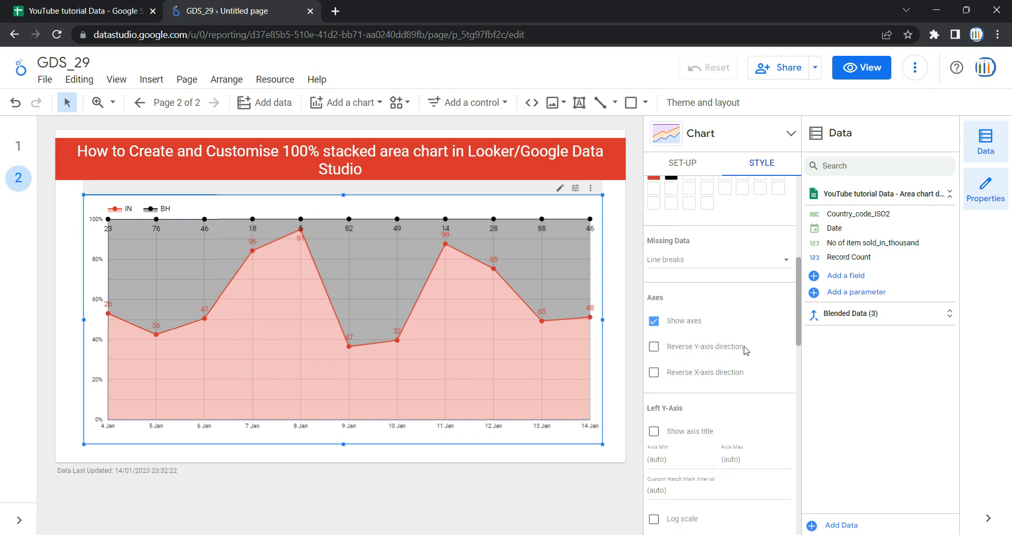
click(679, 324)
click(679, 324)
click(672, 324)
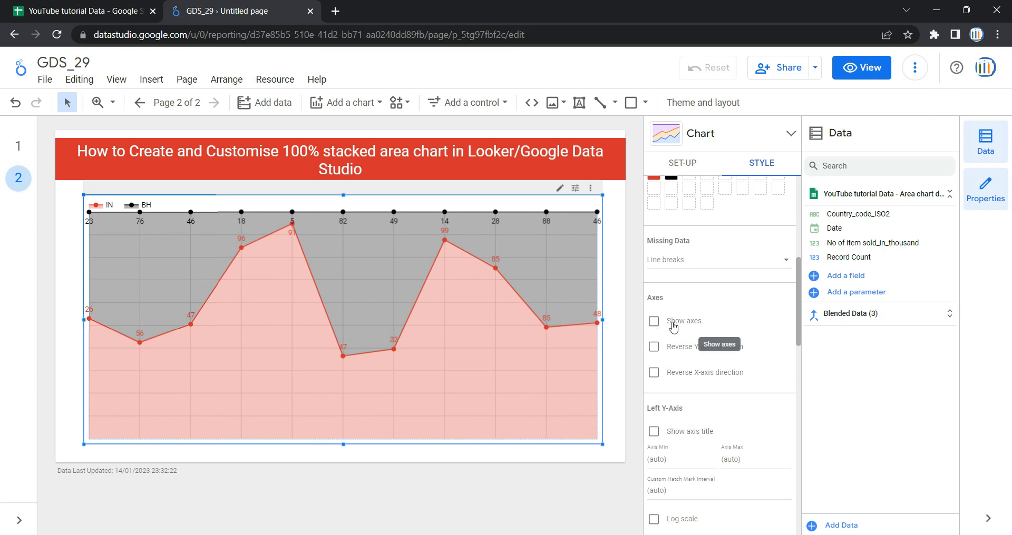
click(673, 325)
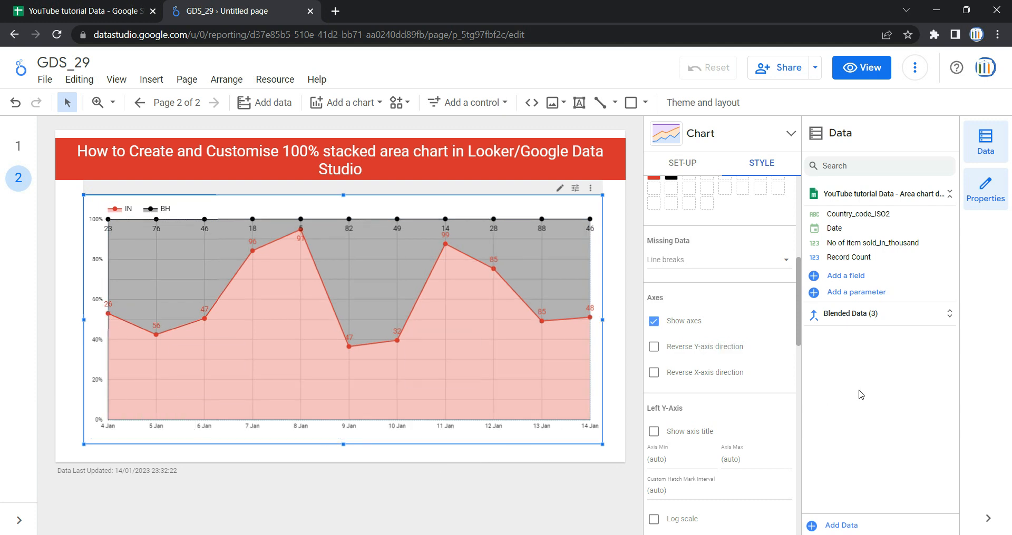
Step: Try reversing the chart's Y-axis direction and its X-axis direction in turn, restoring each one
click(739, 354)
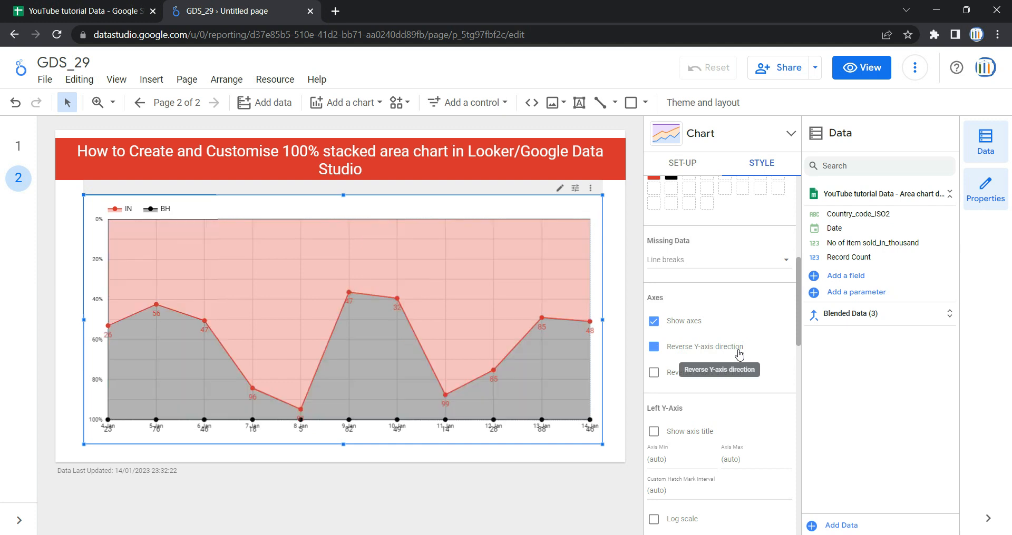
click(739, 355)
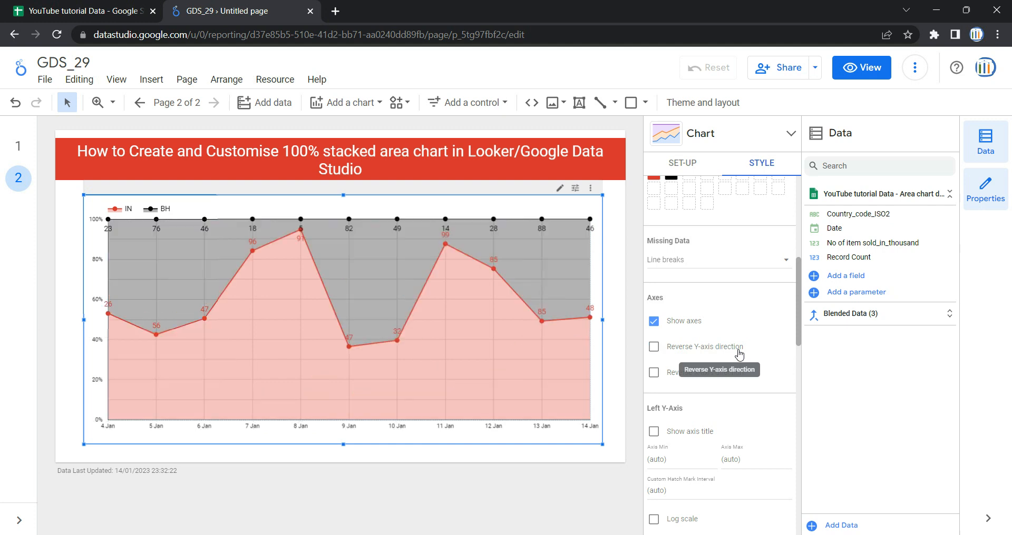
click(680, 375)
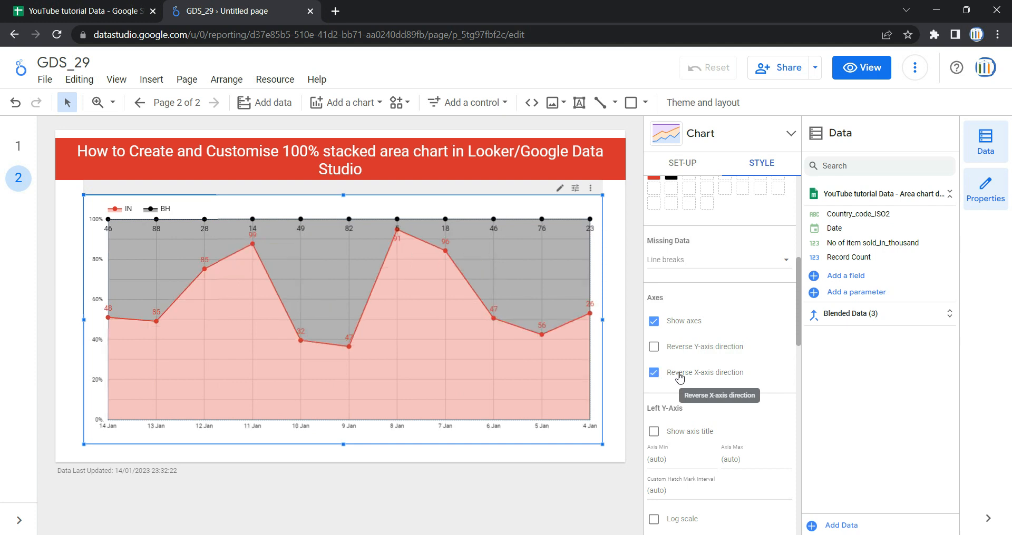
click(680, 375)
Step: Show the axis title on the chart's left Y-axis
scroll(690, 363, down, 3)
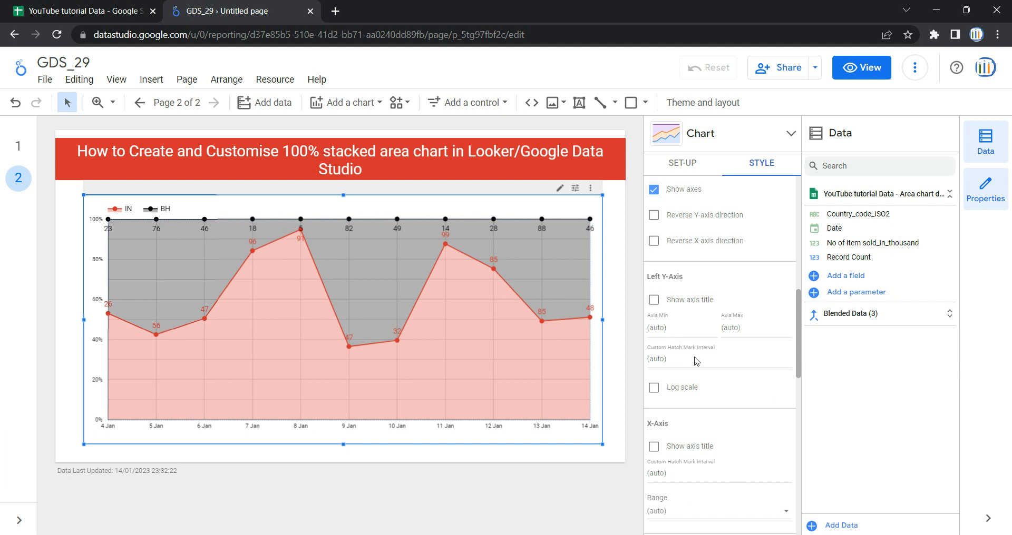
click(674, 303)
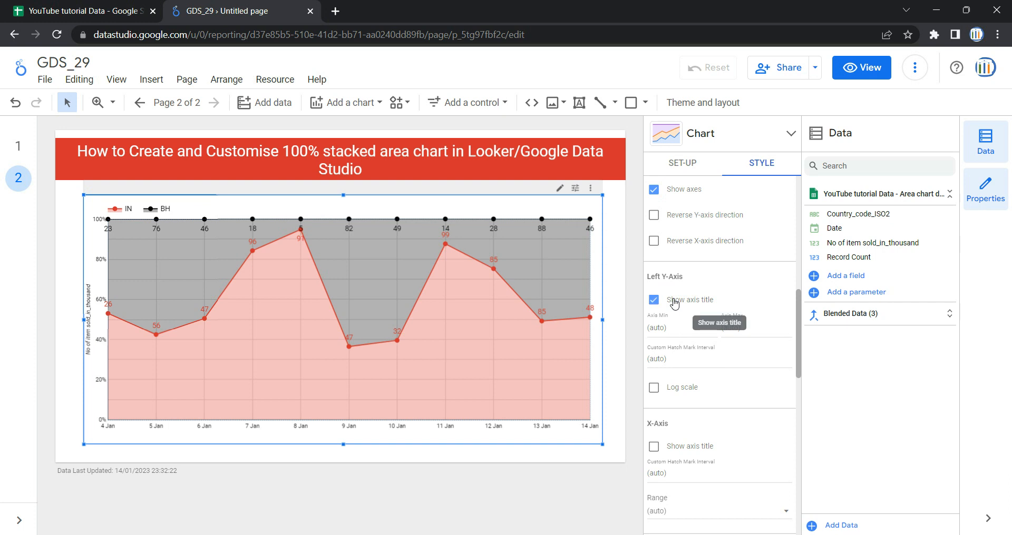
click(673, 302)
click(674, 301)
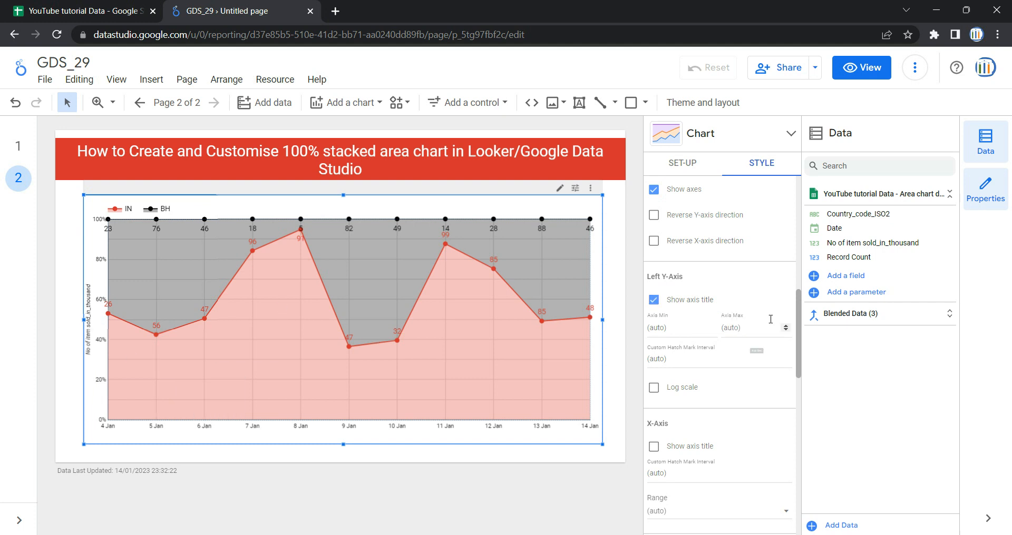
click(657, 303)
click(657, 303)
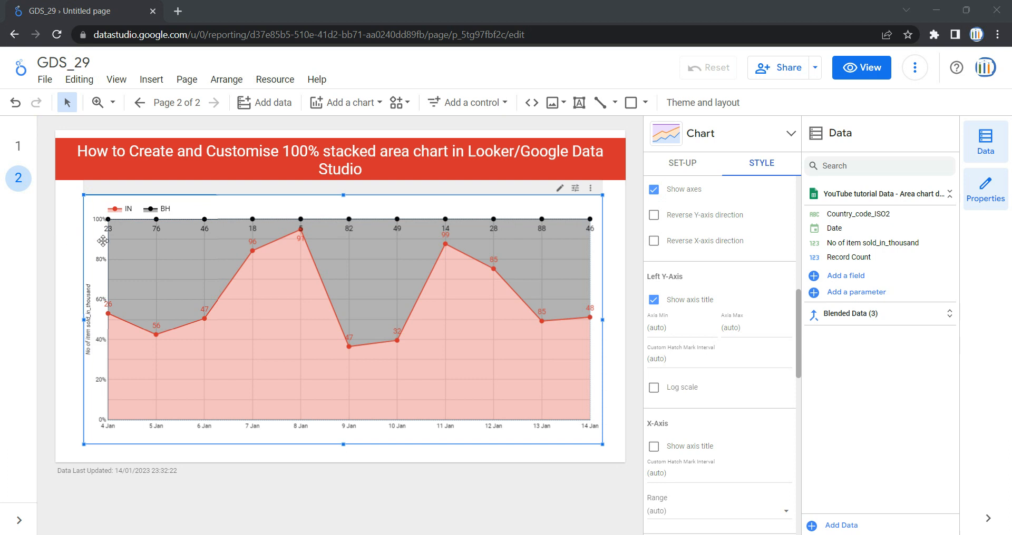
Step: Try the log scale on the left Y-axis and switch it off again
click(680, 397)
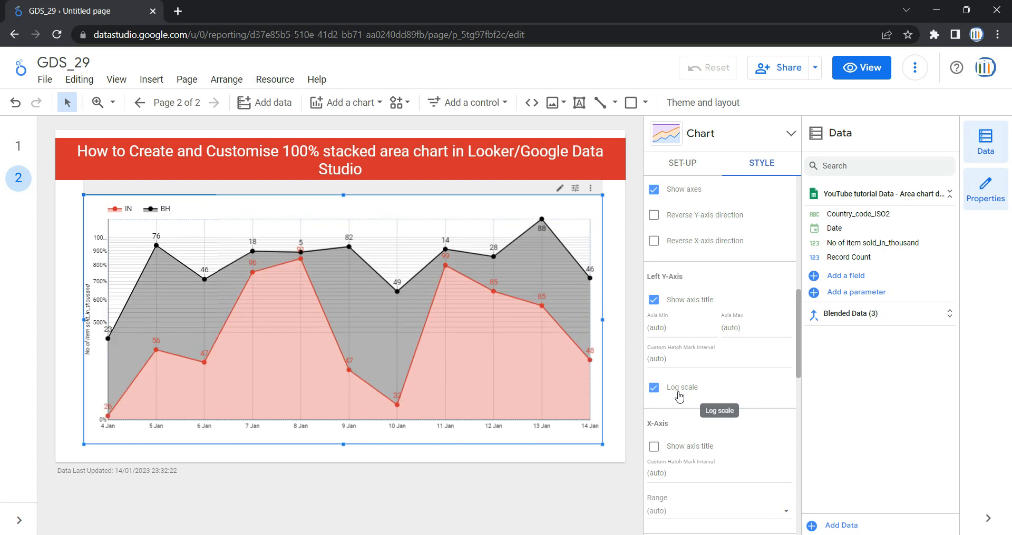
click(679, 397)
Step: Make the chart's grid lines transparent
scroll(679, 390, down, 3)
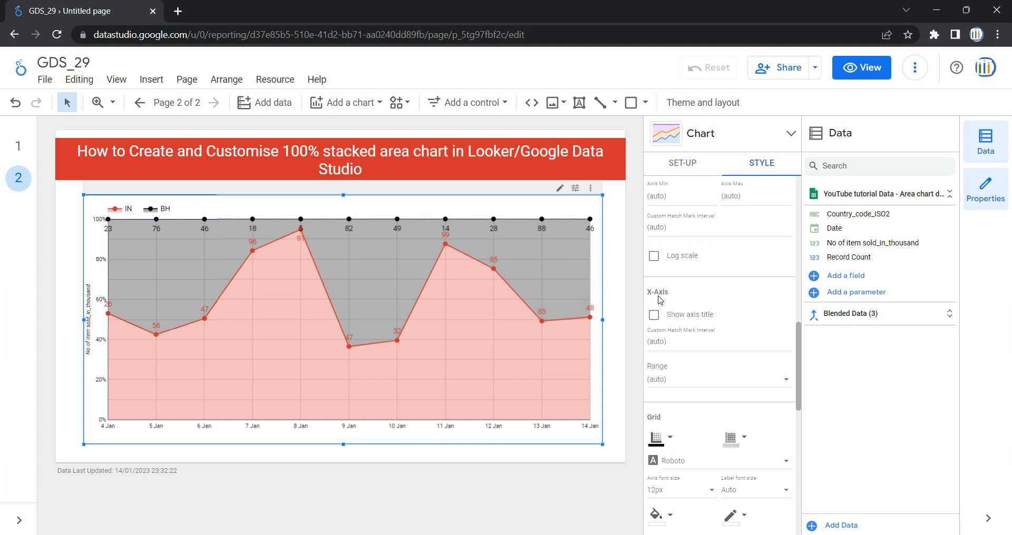
scroll(724, 347, down, 1)
scroll(724, 346, down, 2)
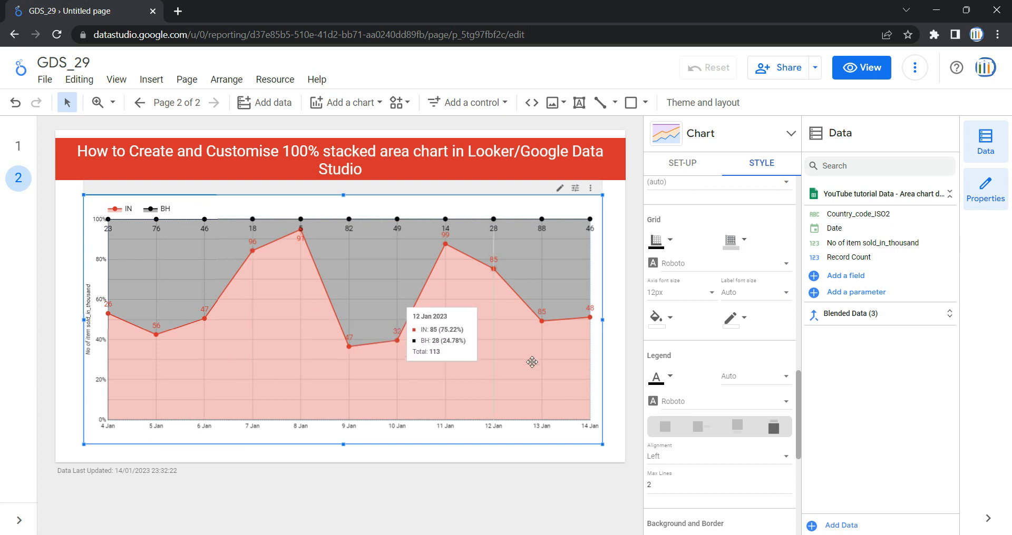
click(745, 250)
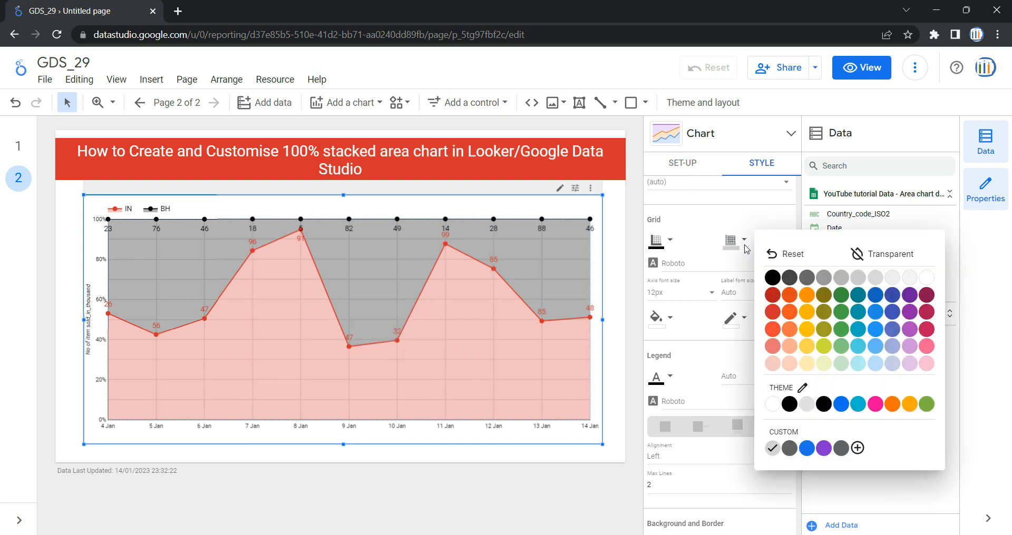
click(898, 256)
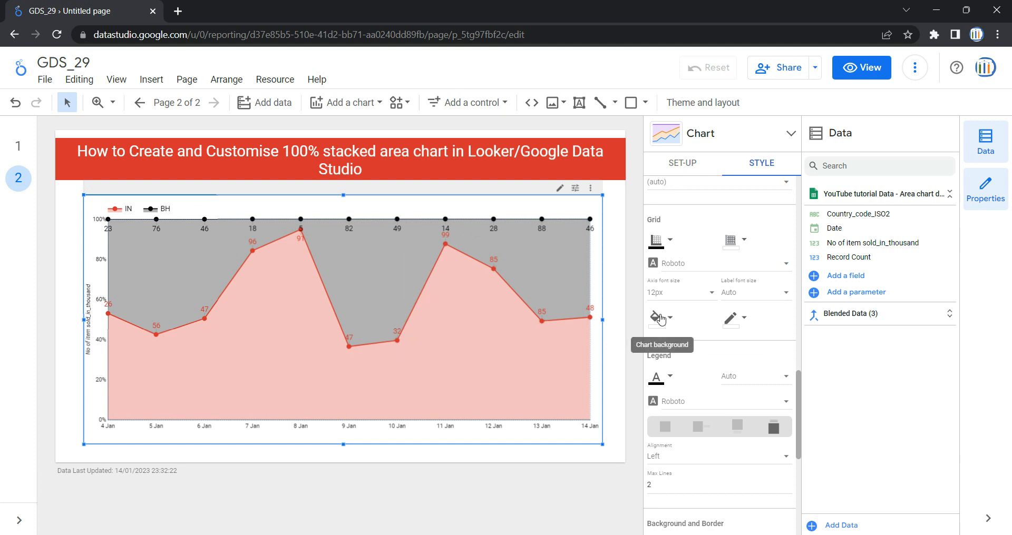
Step: Set the chart border colour in the grid settings to dark blue
click(732, 320)
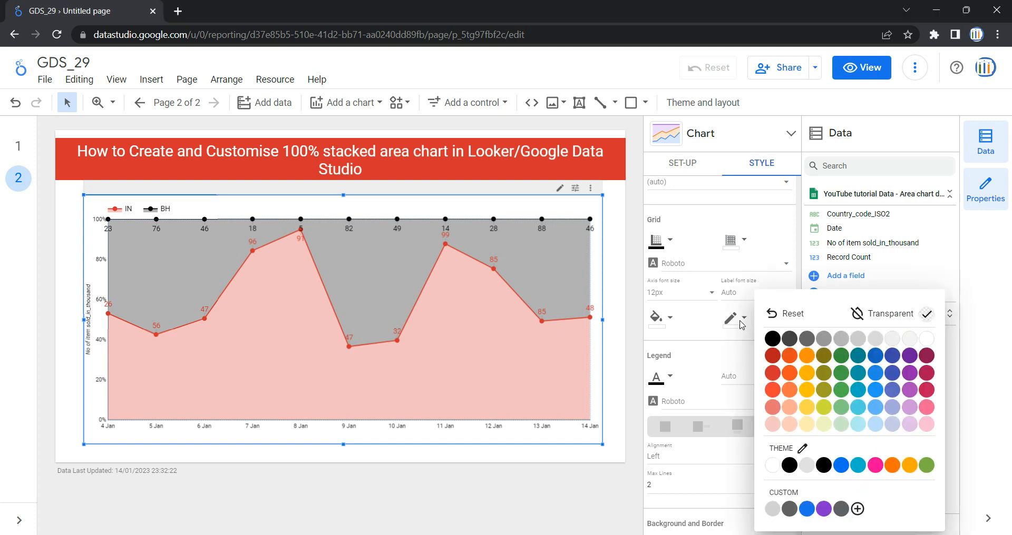
click(876, 356)
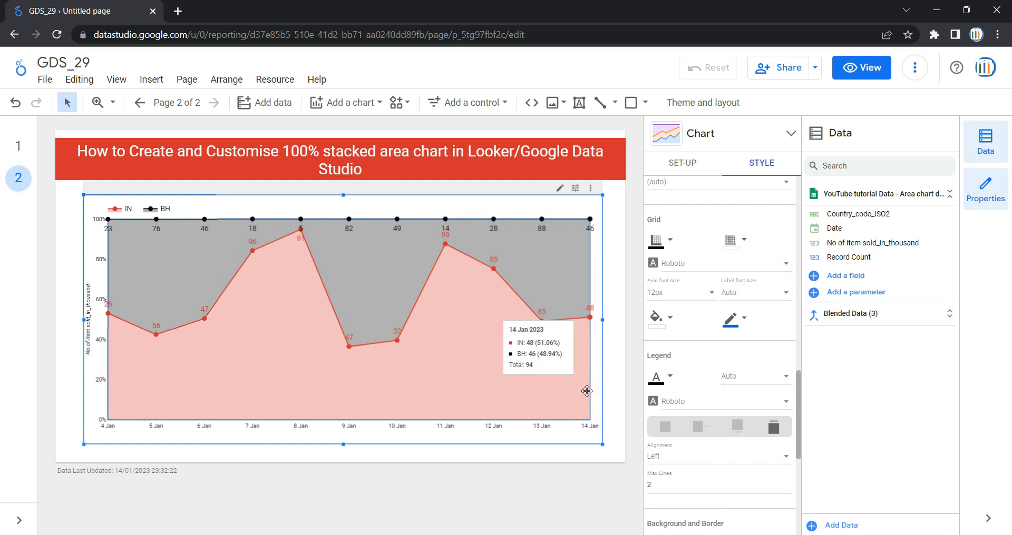
Step: Set the legend text colour to green and its font to Raleway
scroll(702, 351, down, 1)
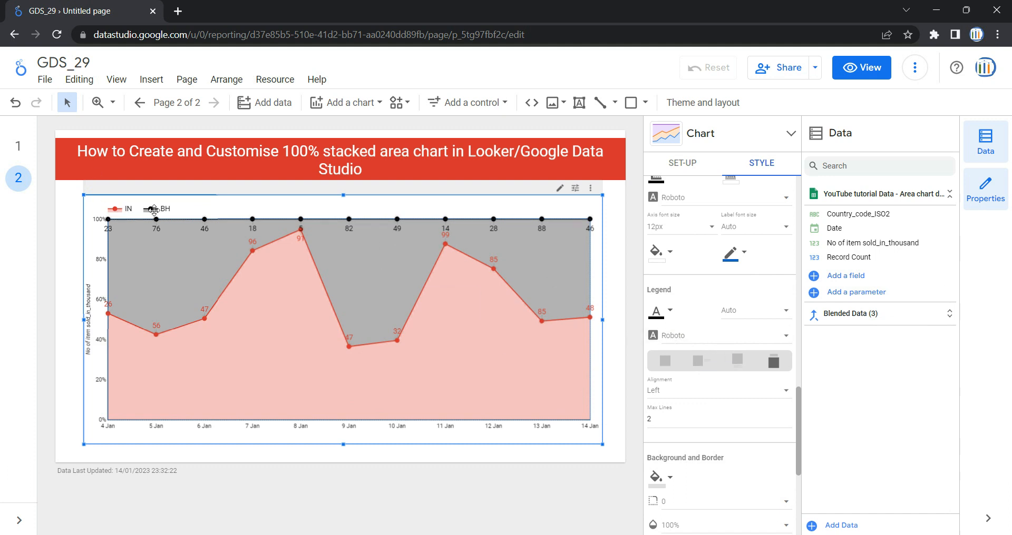
click(671, 315)
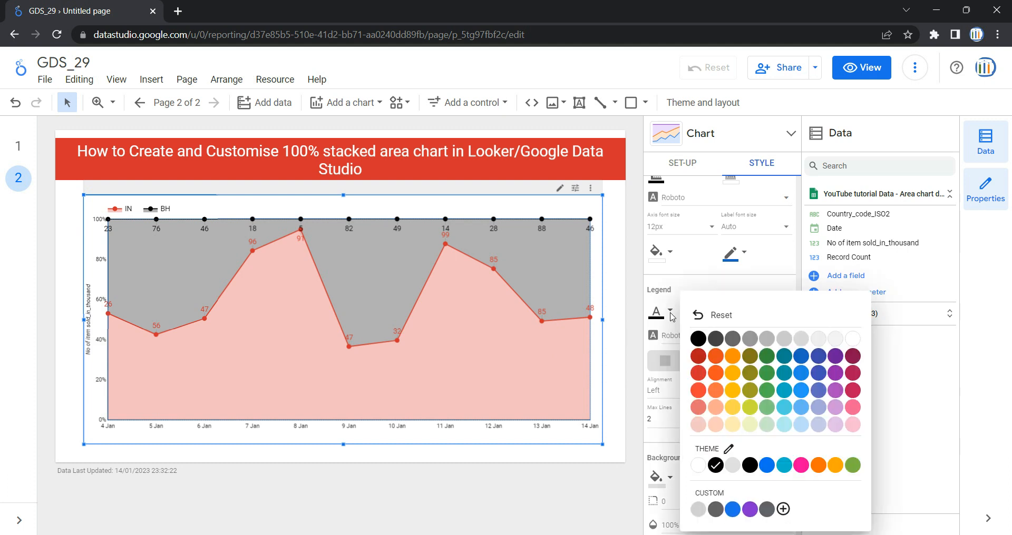
click(771, 360)
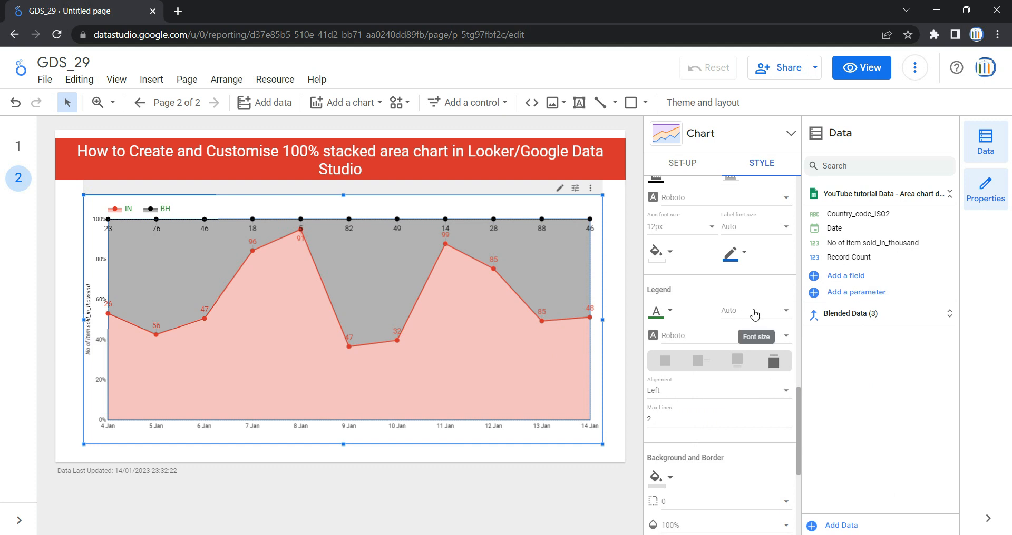
click(668, 337)
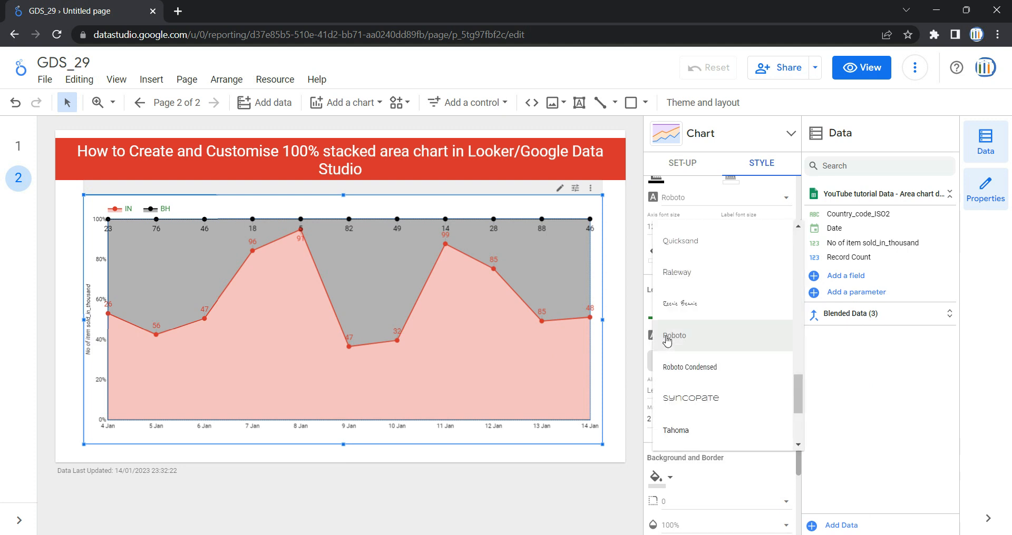
click(685, 271)
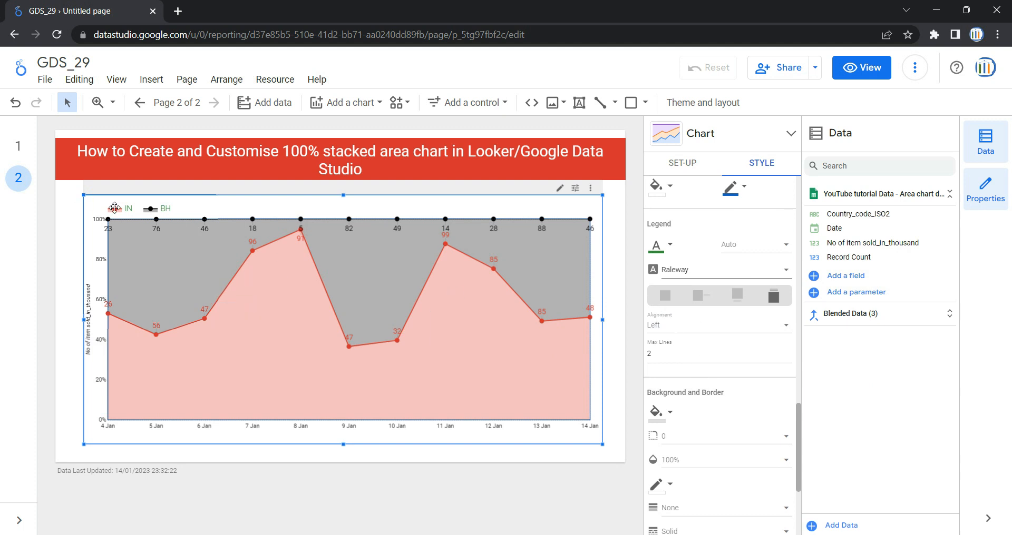
Step: Try the legend positions None, Right and Bottom in turn, and return the legend to Top
click(666, 300)
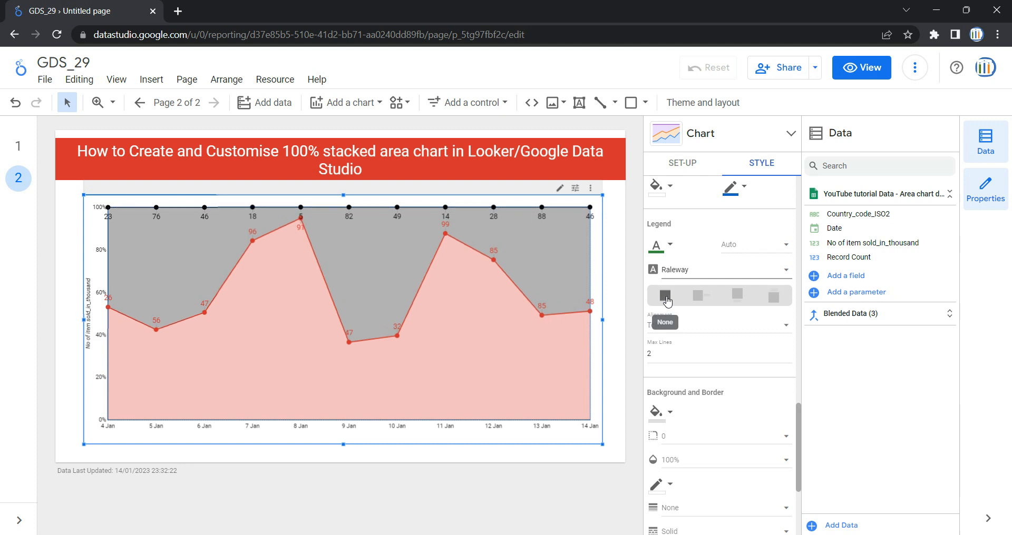
click(704, 299)
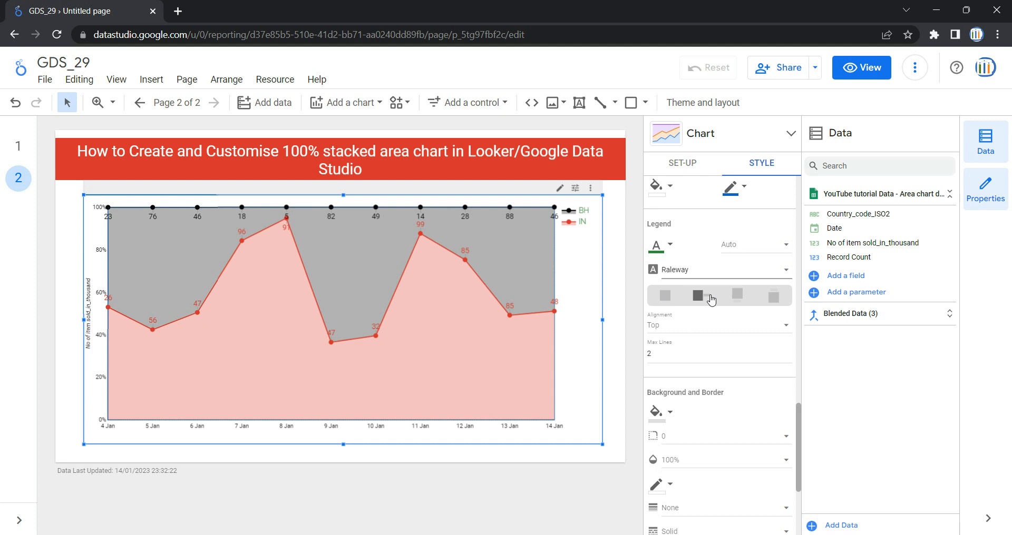
click(738, 298)
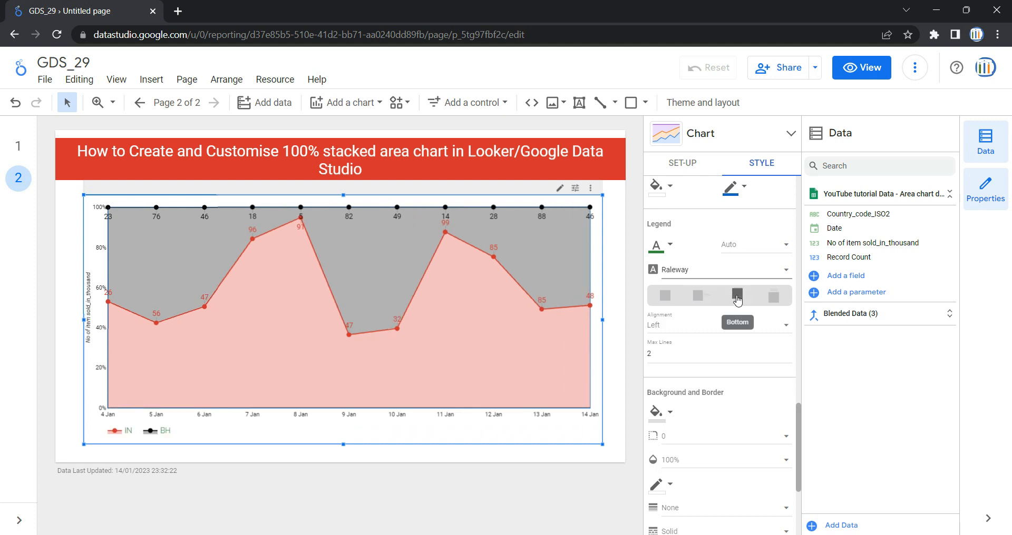
click(774, 298)
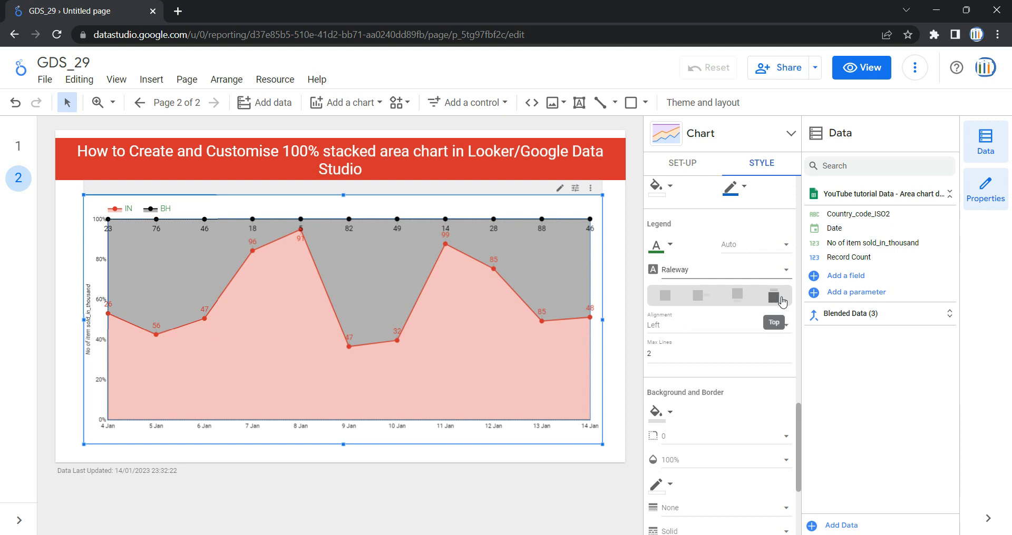
Step: Set the legend alignment to Centre and its maximum number of lines to 5
click(713, 331)
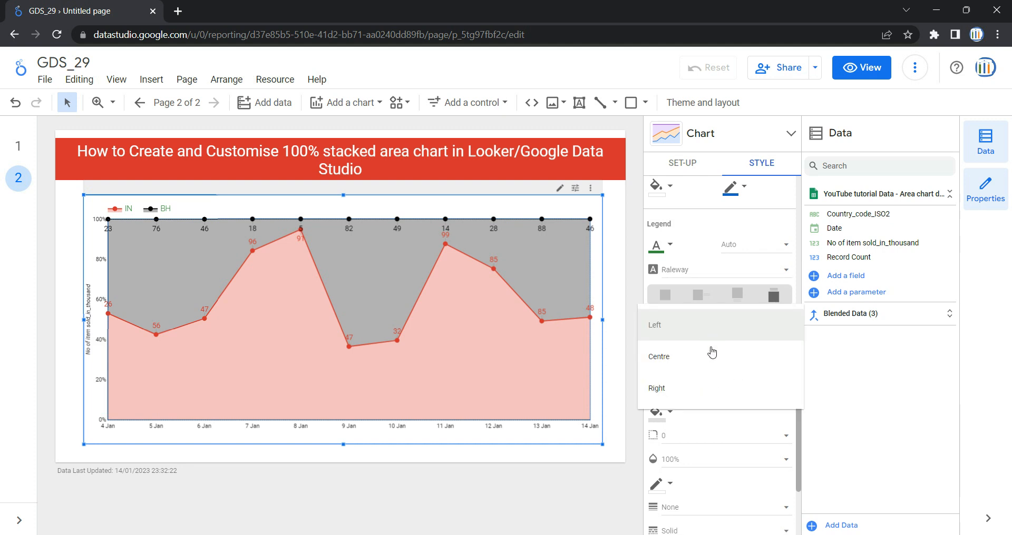
click(711, 357)
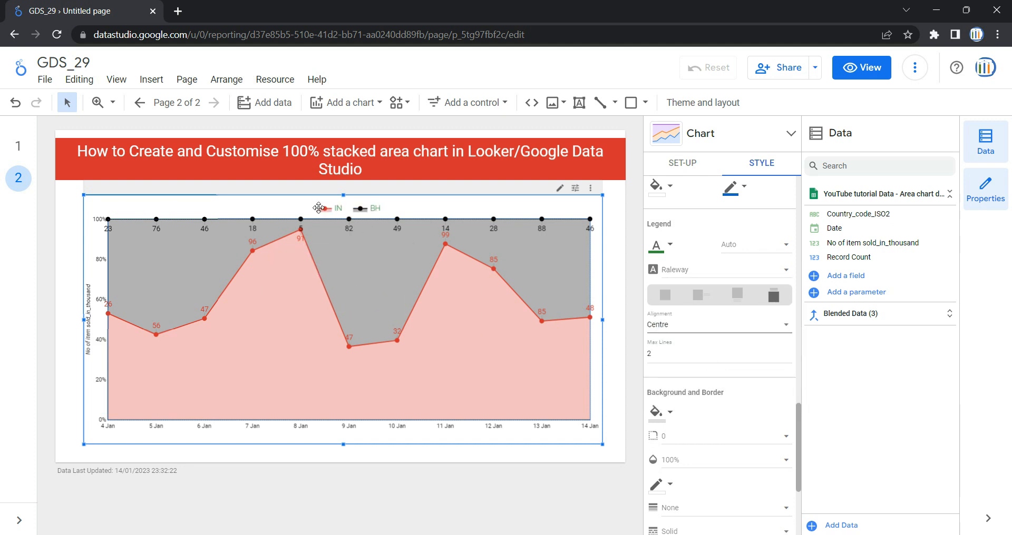
click(723, 329)
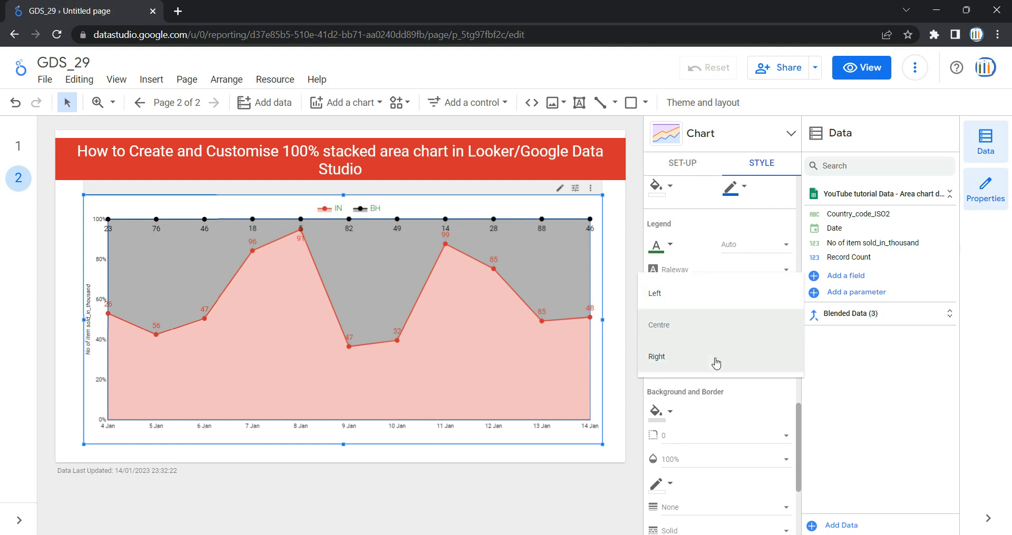
click(627, 390)
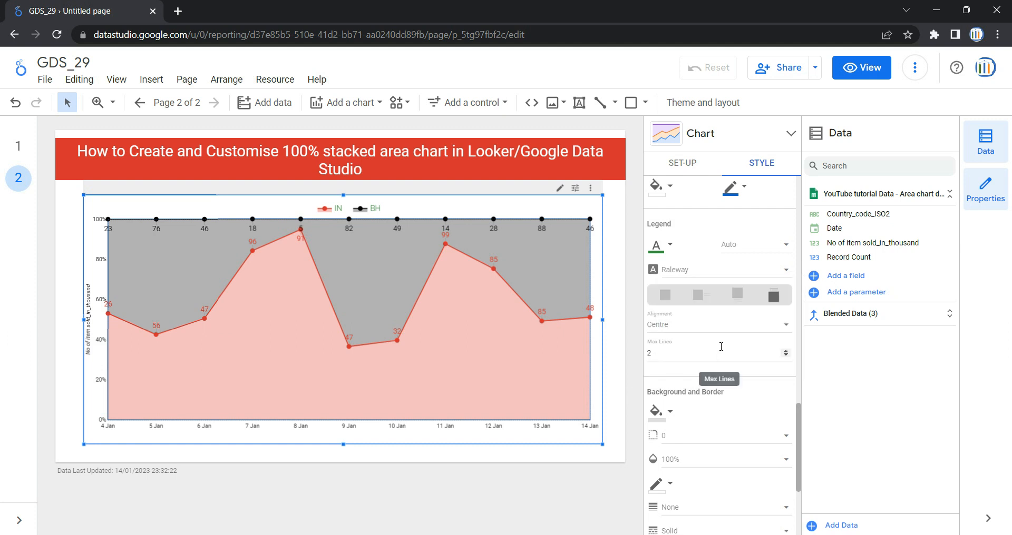
scroll(721, 346, down, 1)
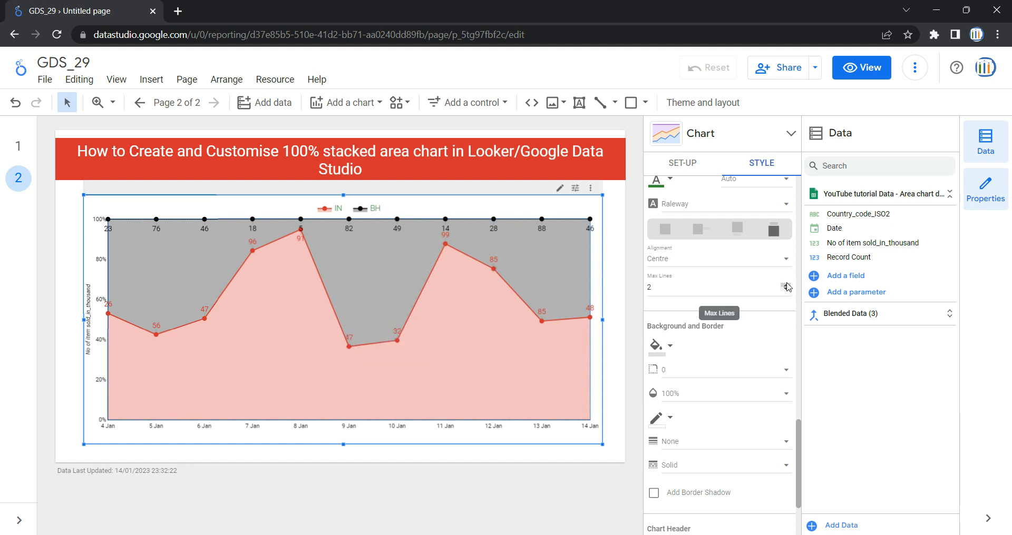
click(789, 290)
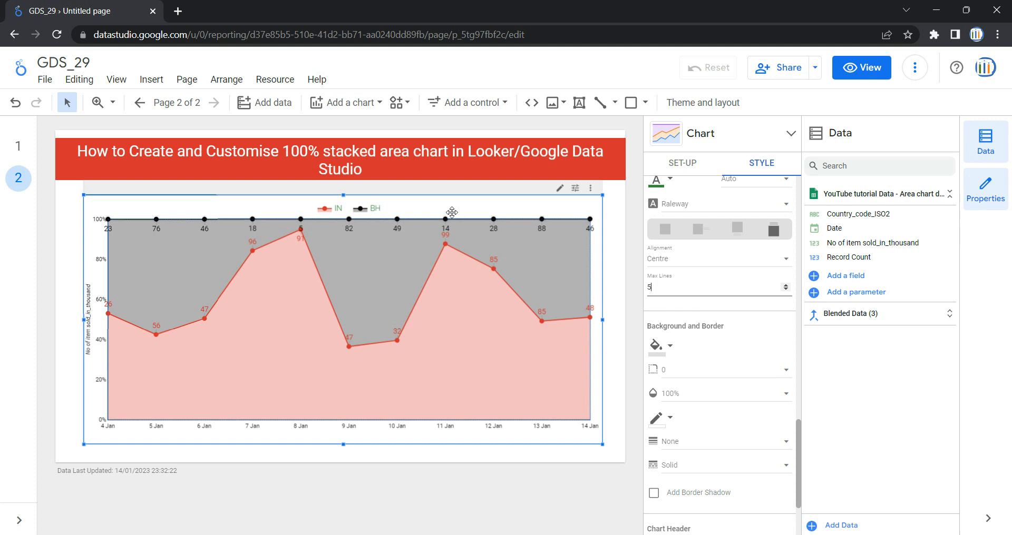
Step: Try light yellow-green and light green chart backgrounds, and settle on light orange
scroll(749, 330, down, 1)
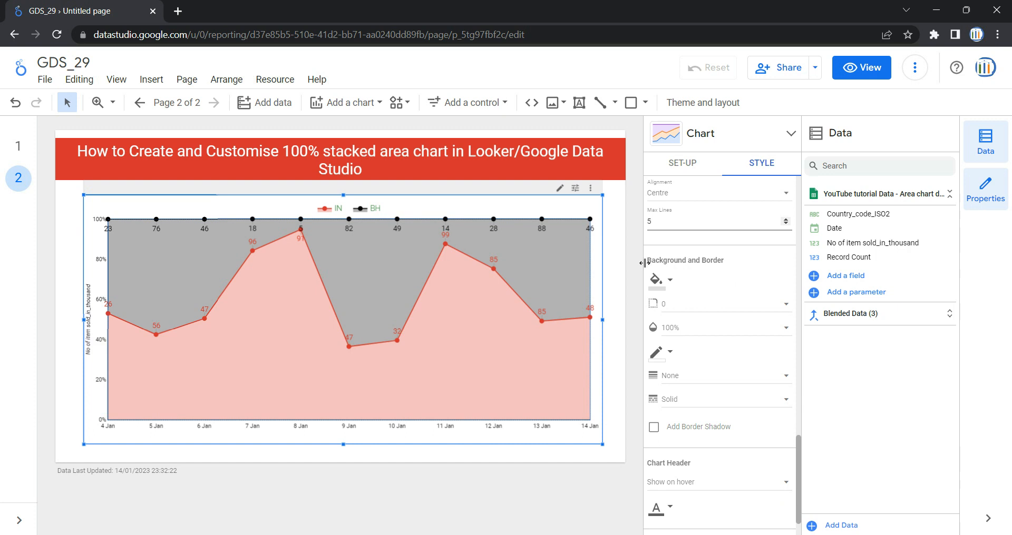
click(670, 283)
click(751, 364)
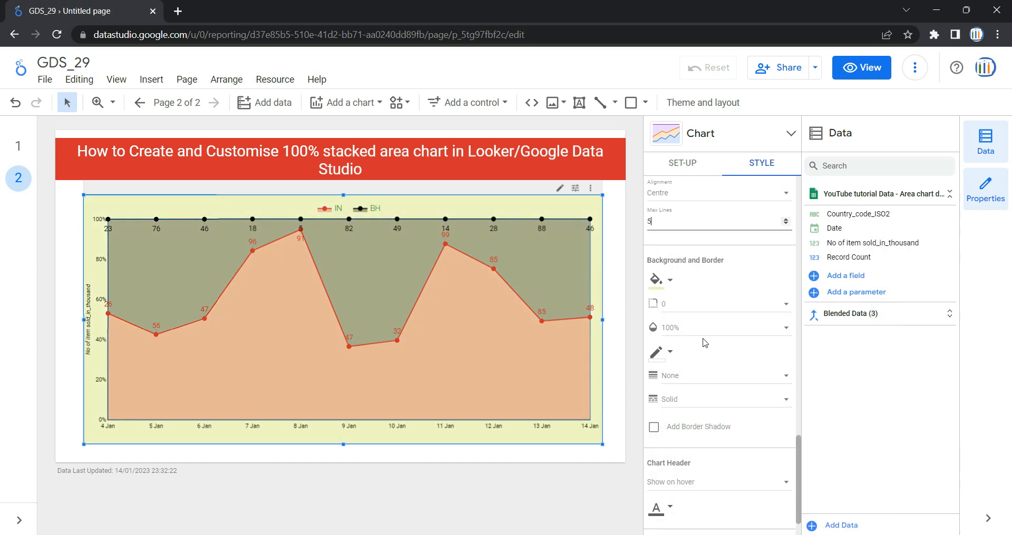
click(665, 283)
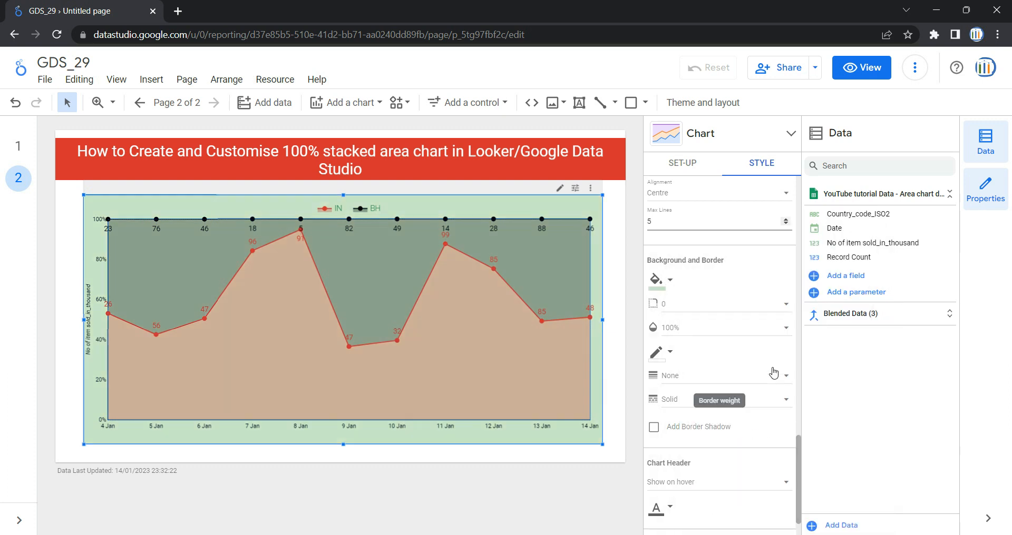
click(662, 281)
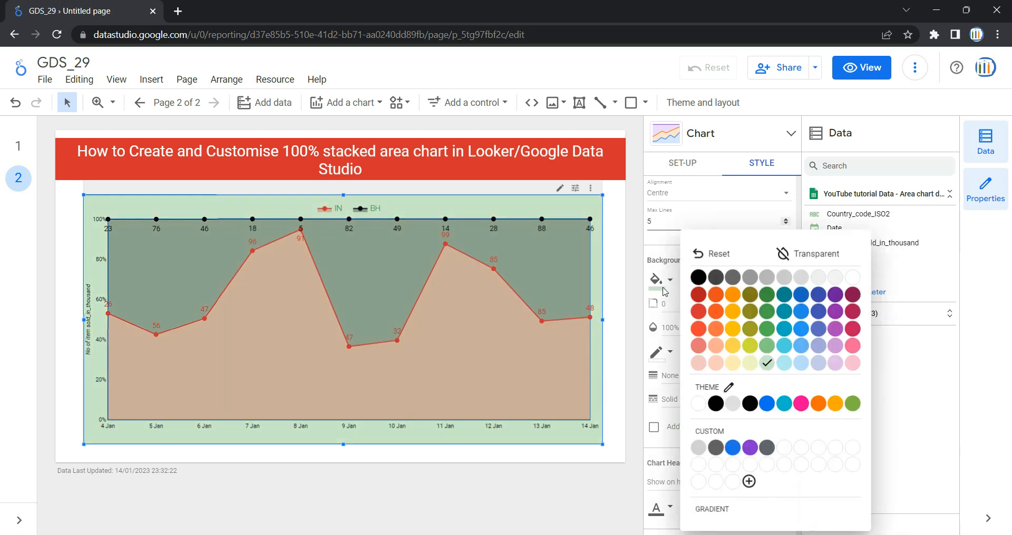
click(717, 363)
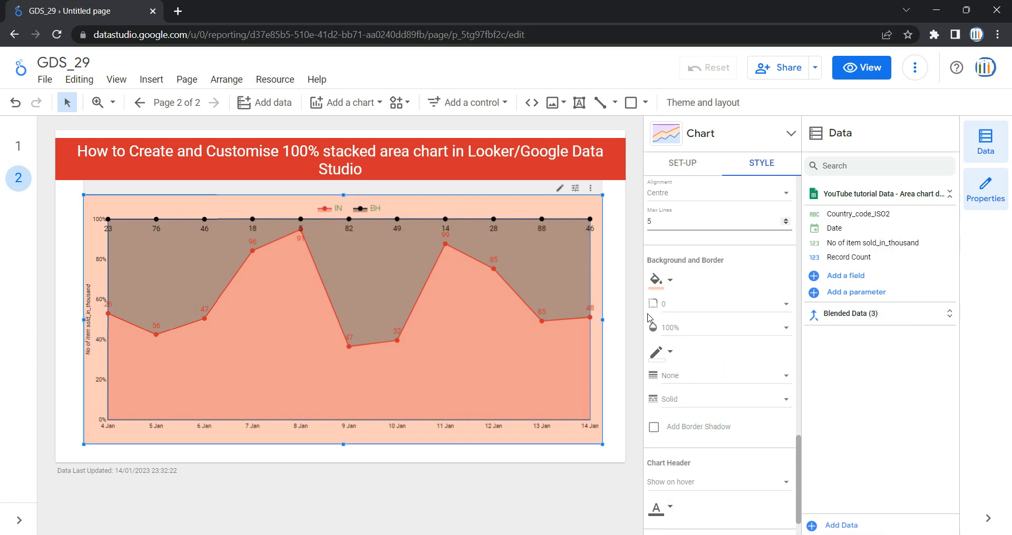
Step: Set the chart's border radius to 100
click(677, 310)
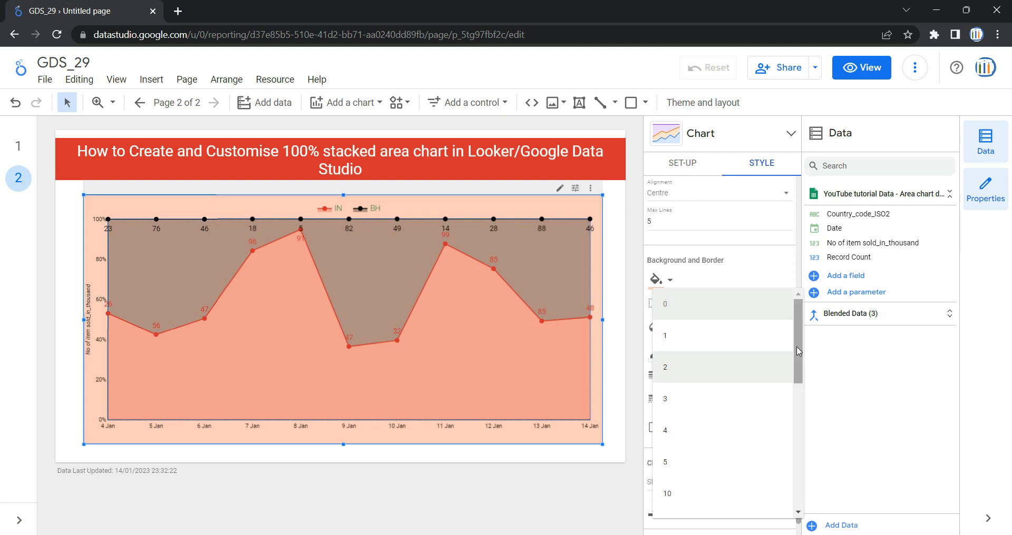
drag(798, 351, 799, 494)
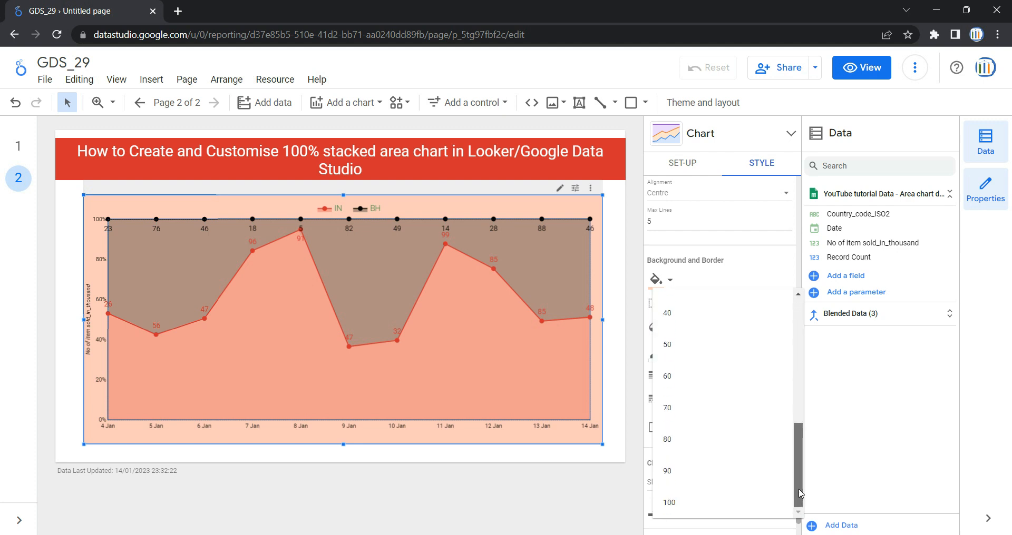
click(682, 506)
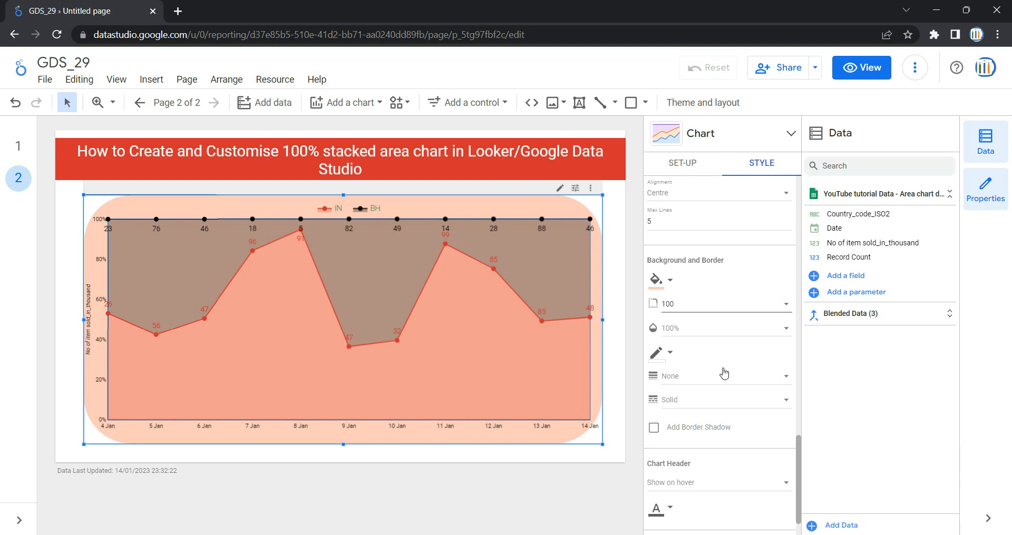
Step: Try a chart opacity of 0% and restore it to 100%
click(683, 333)
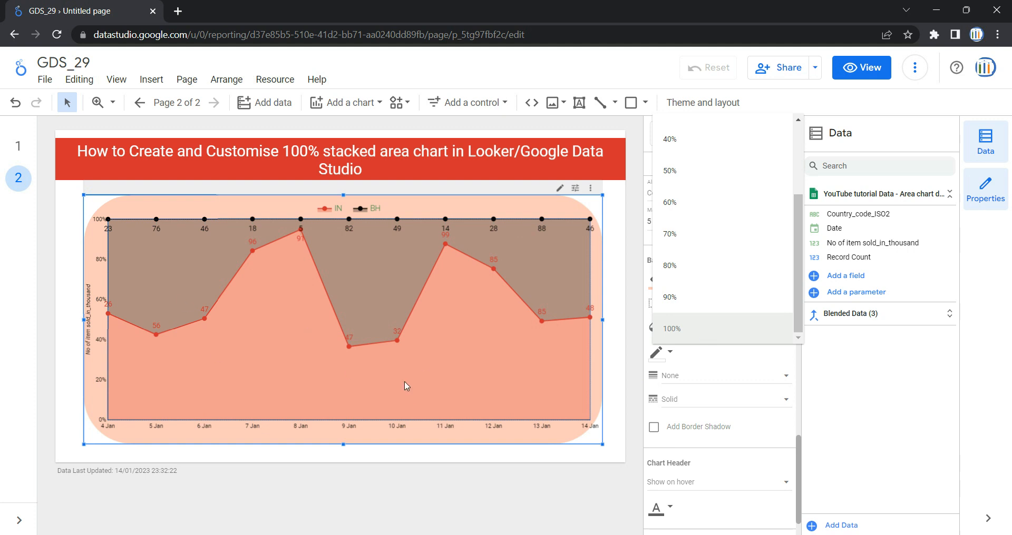
scroll(696, 268, up, 3)
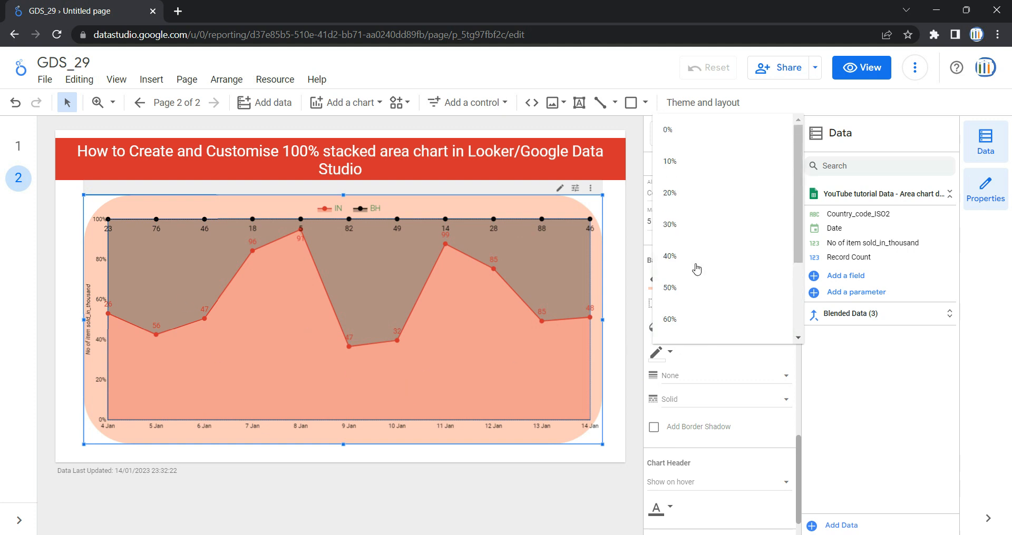
click(697, 129)
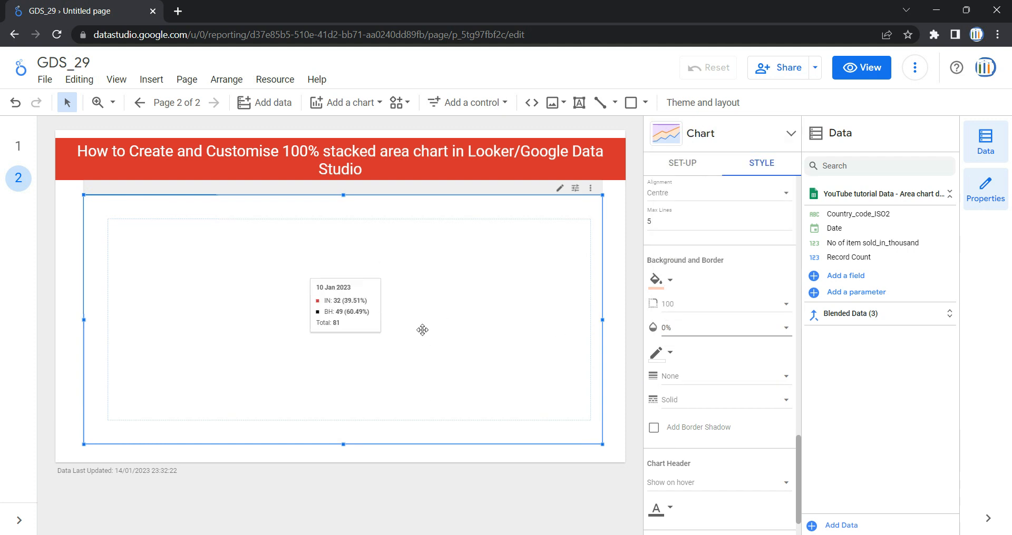
click(717, 337)
scroll(726, 437, down, 3)
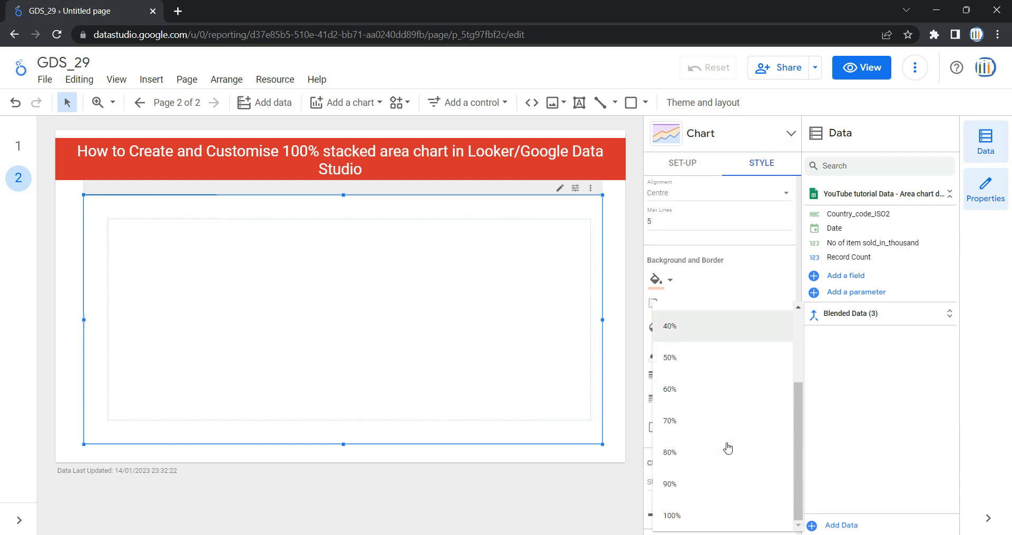
click(708, 518)
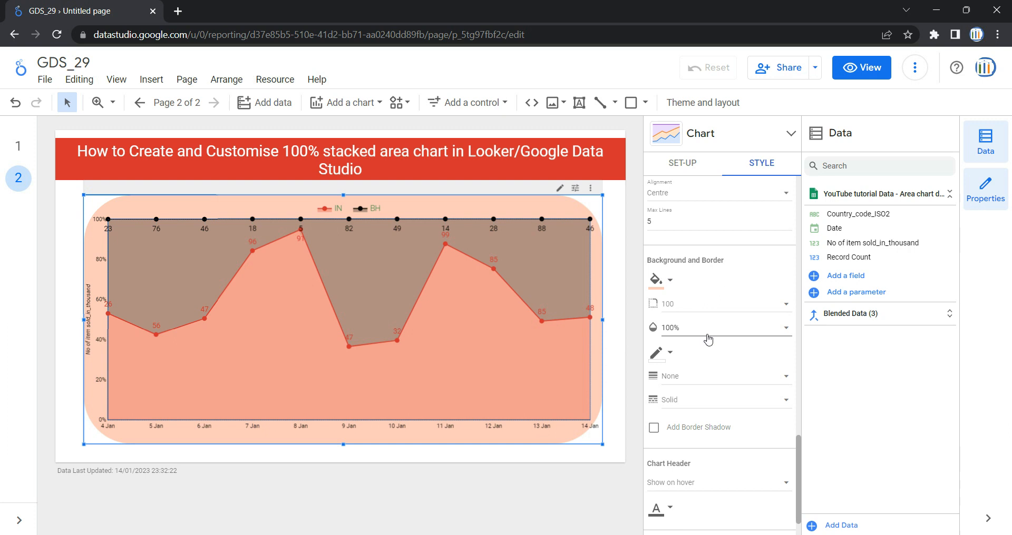
Step: Give the chart a dark magenta border with a weight of 4
click(668, 354)
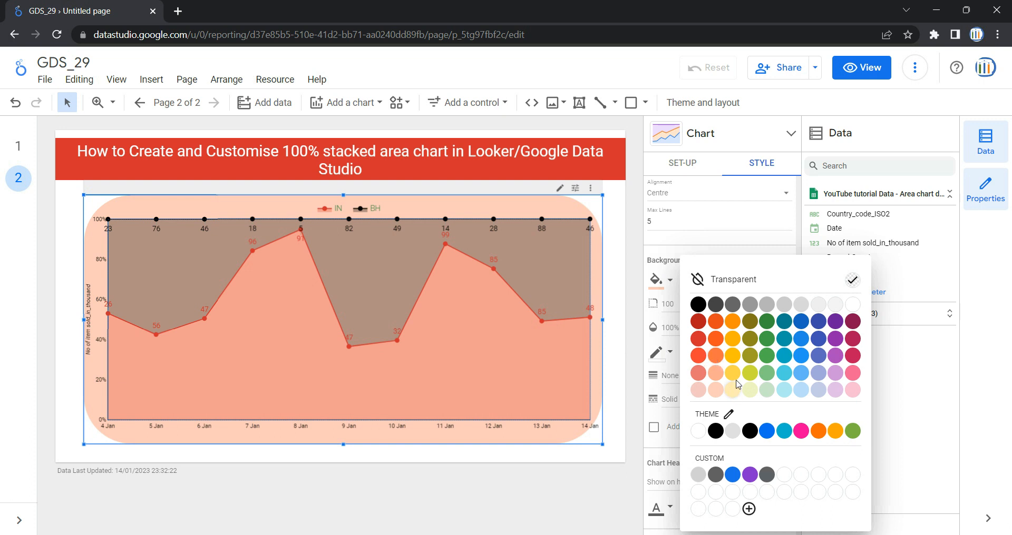
click(852, 321)
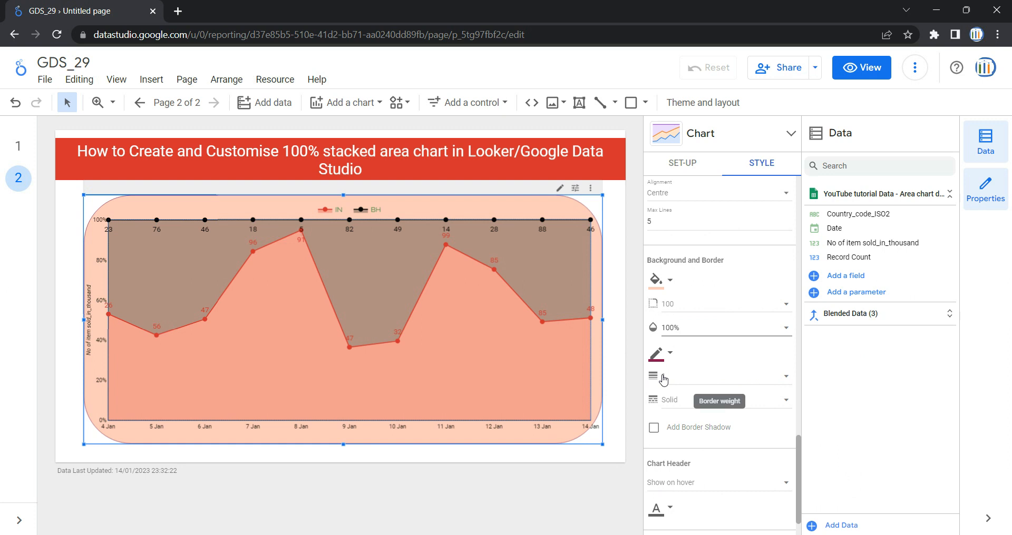
click(685, 384)
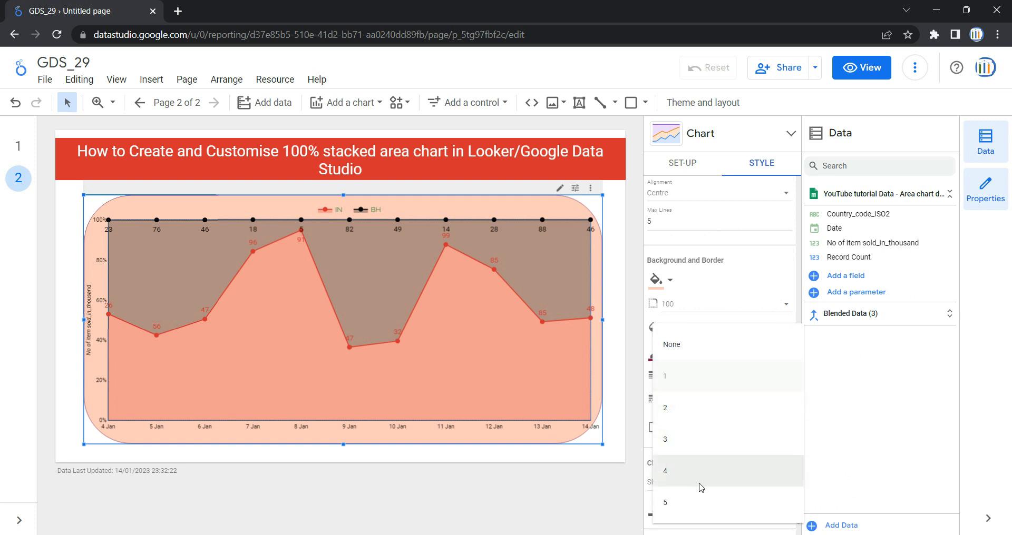
click(700, 489)
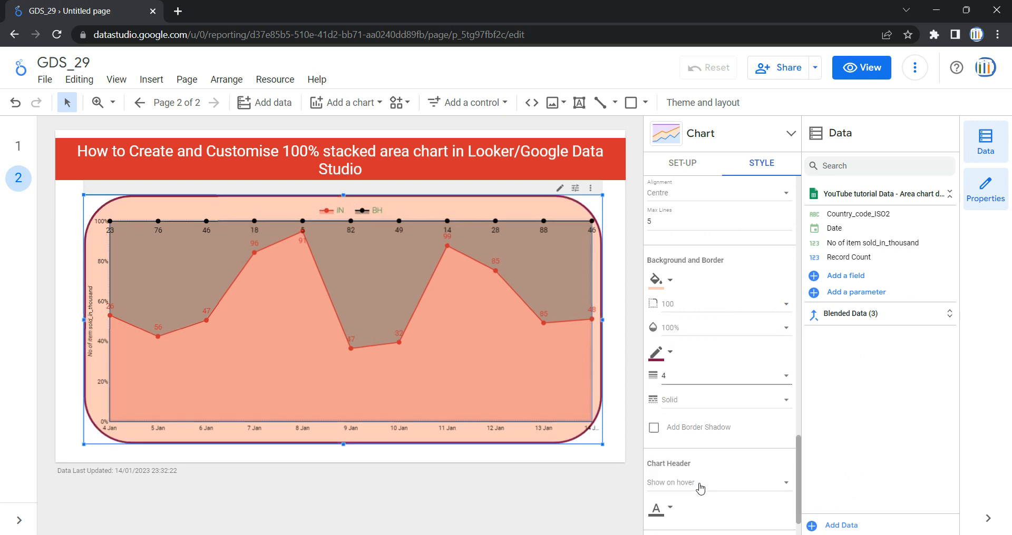
Step: Try the Solid, Dashed and Dotted border styles on the chart, and settle on Double
click(686, 401)
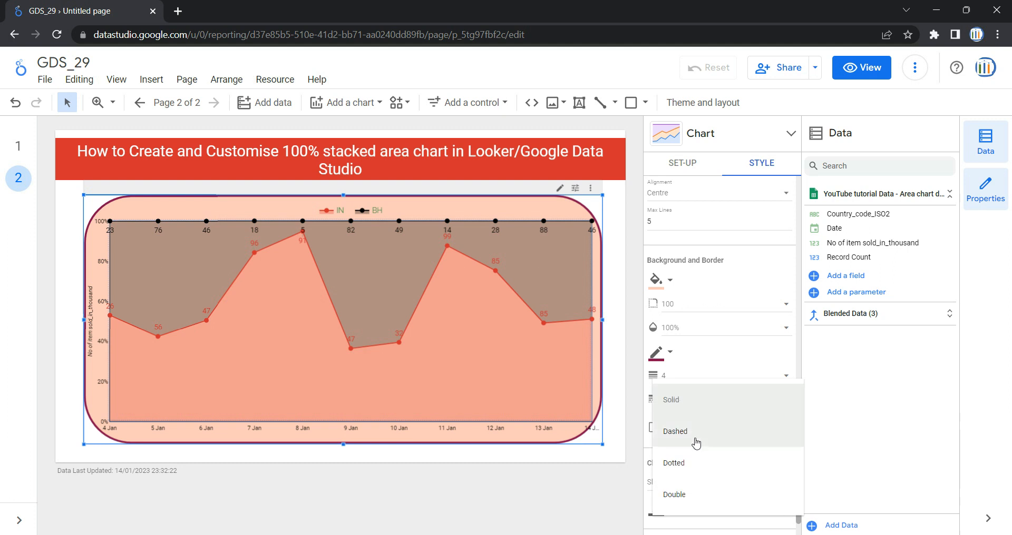
click(695, 404)
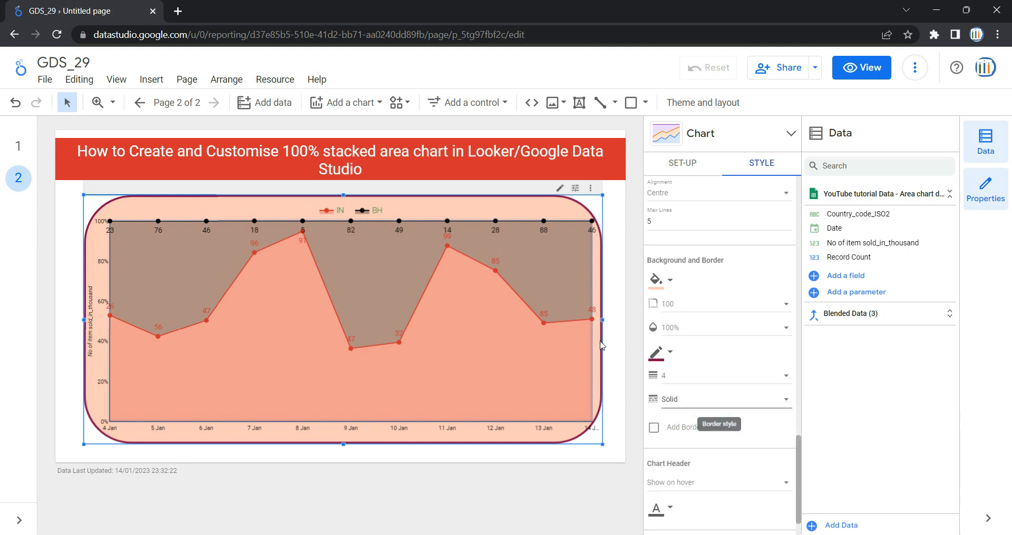
click(725, 405)
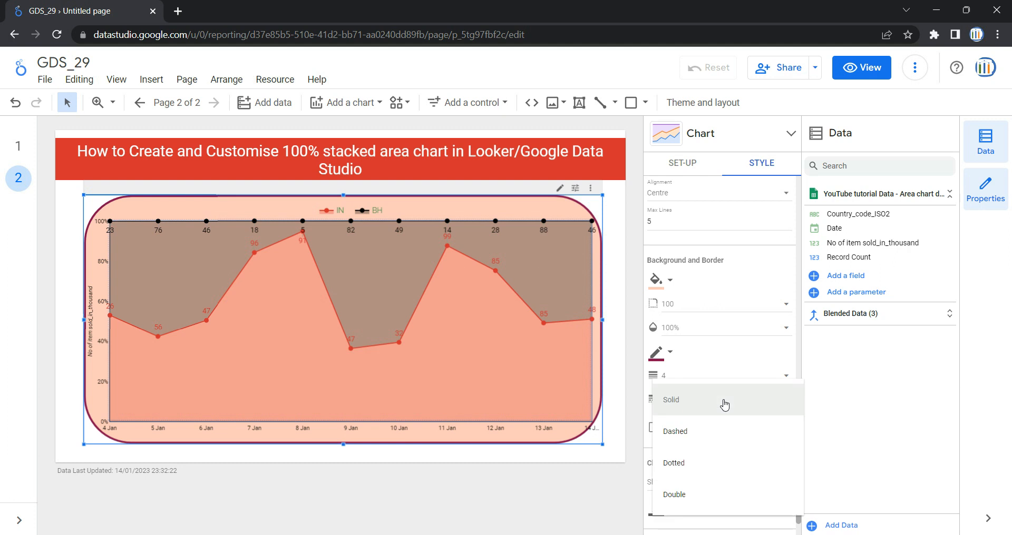
click(721, 437)
click(685, 399)
click(710, 431)
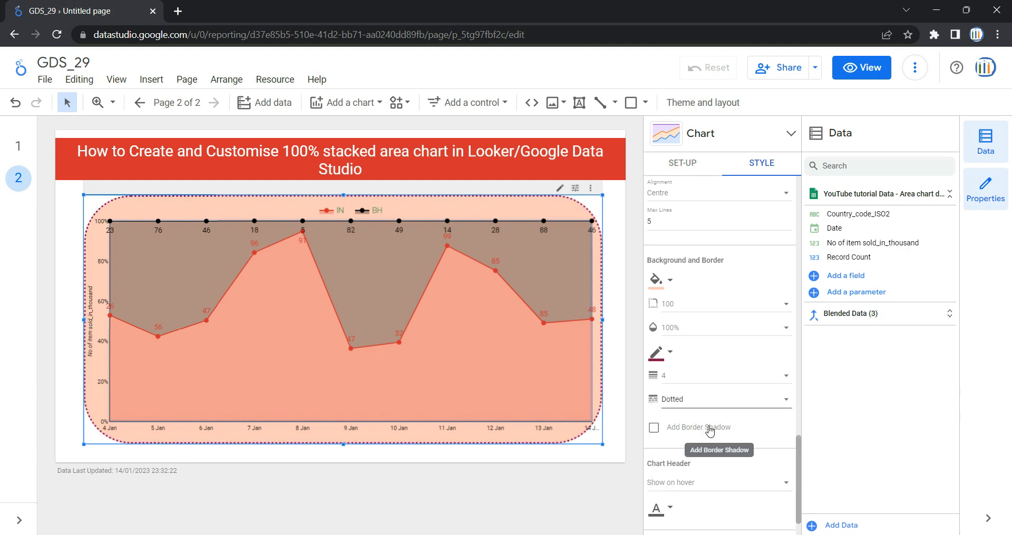
click(710, 405)
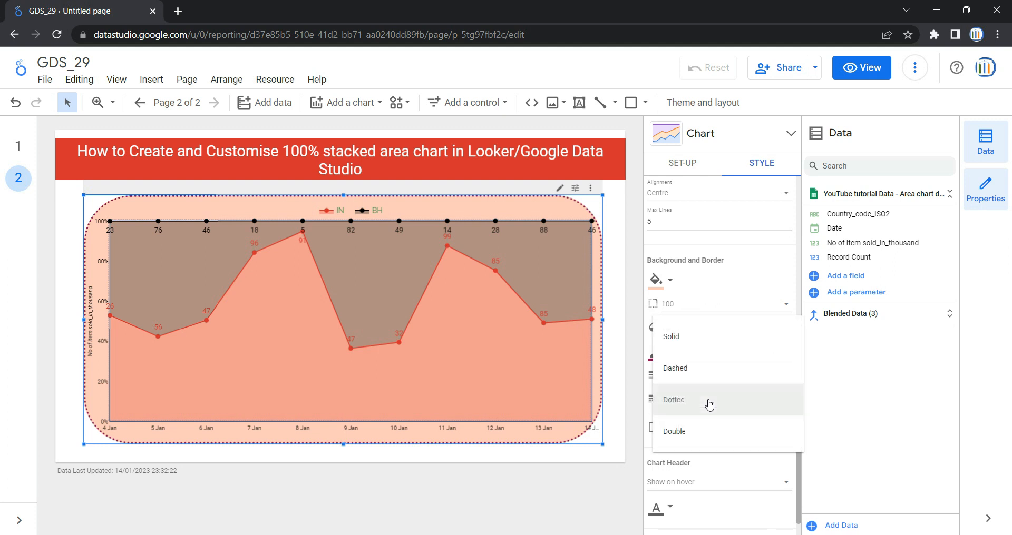
click(711, 436)
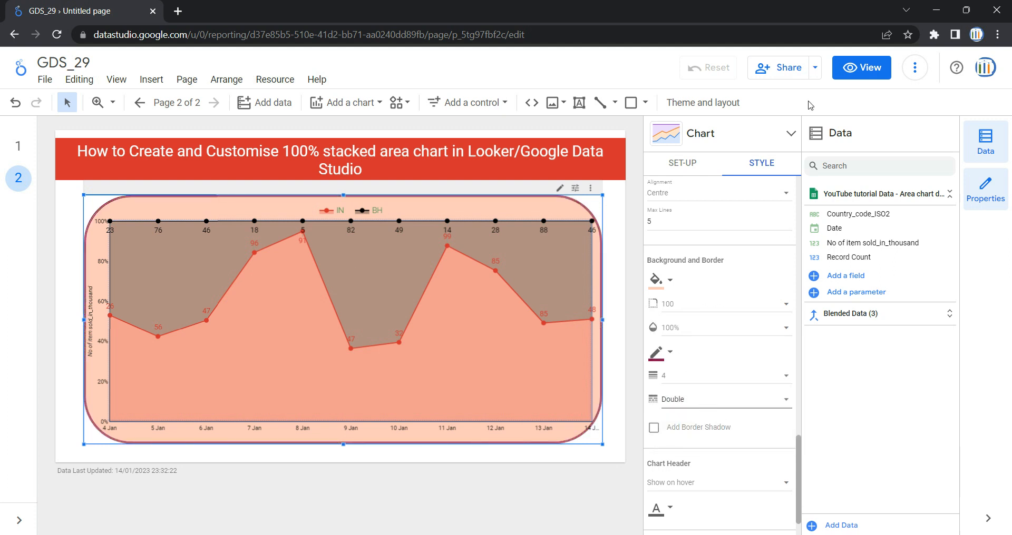
Step: Preview the report in view mode with the page list collapsed, and examine the finished chart and its data point tooltips
click(858, 73)
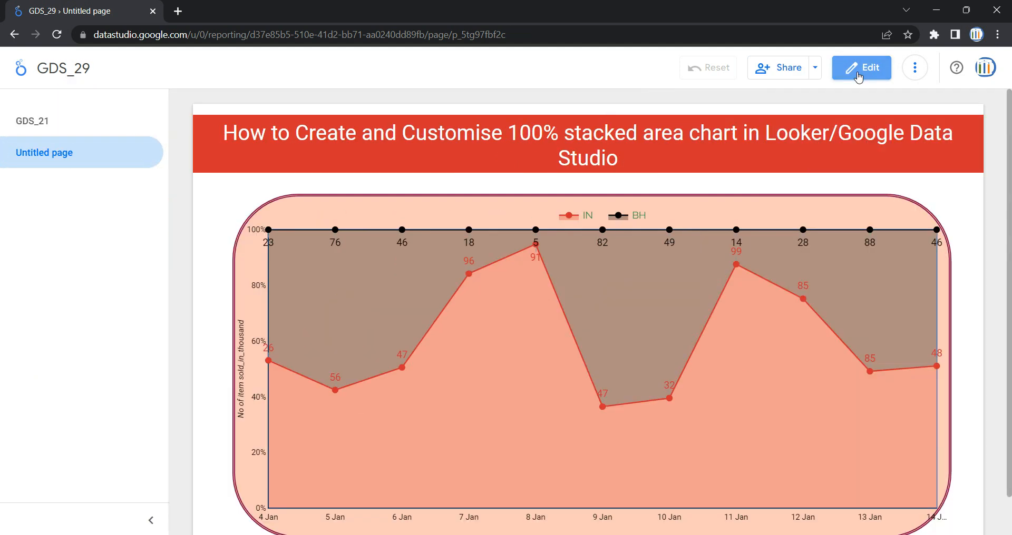
click(148, 523)
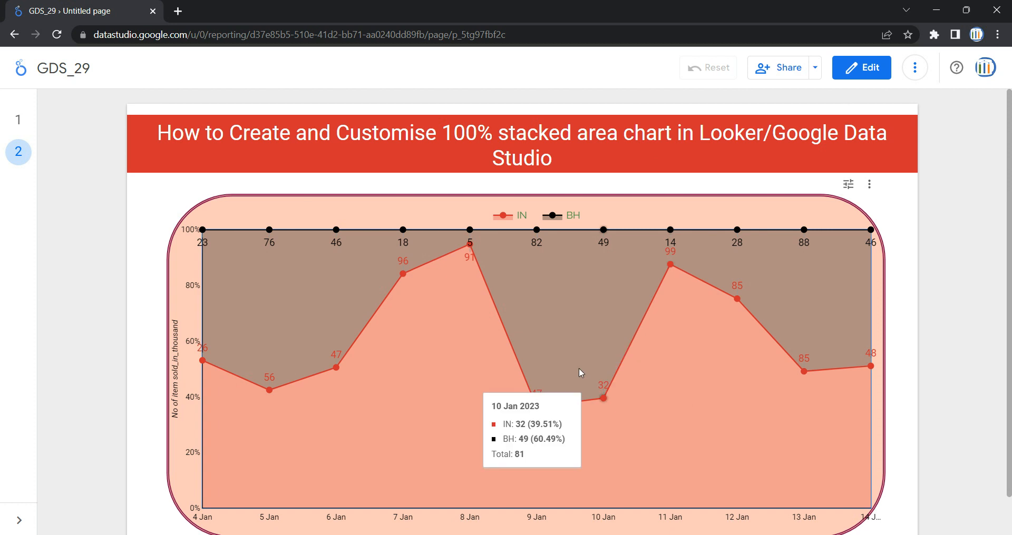
scroll(508, 311, down, 1)
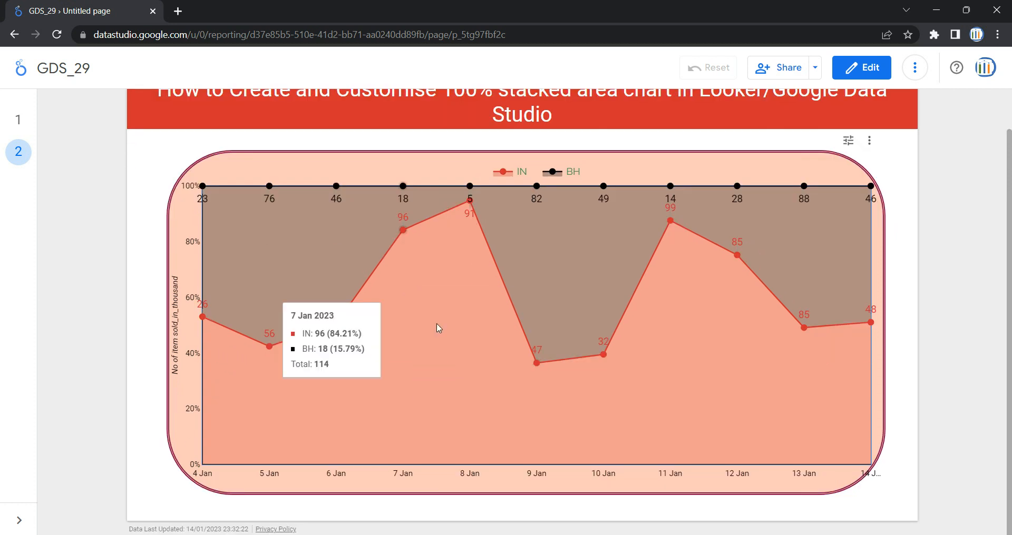
scroll(437, 328, up, 1)
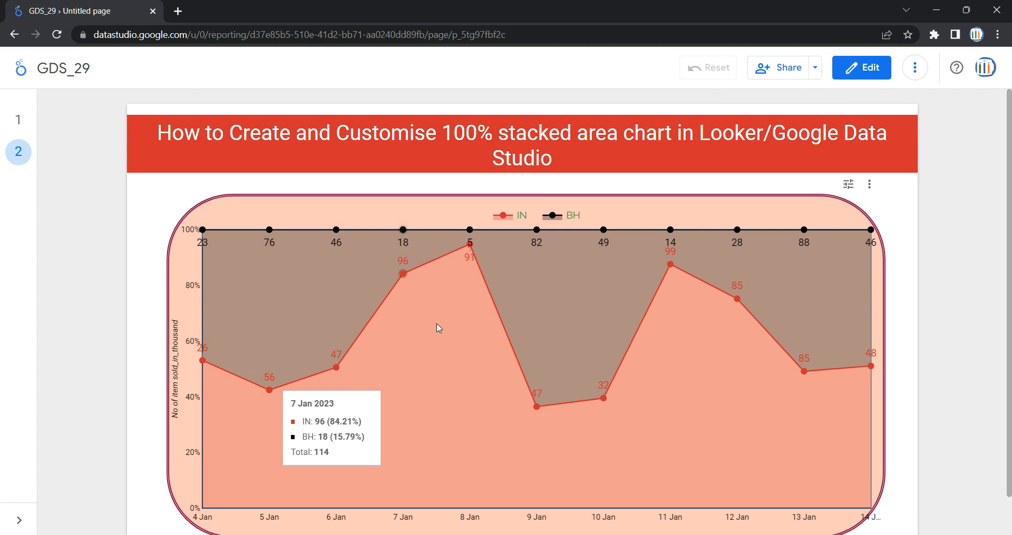